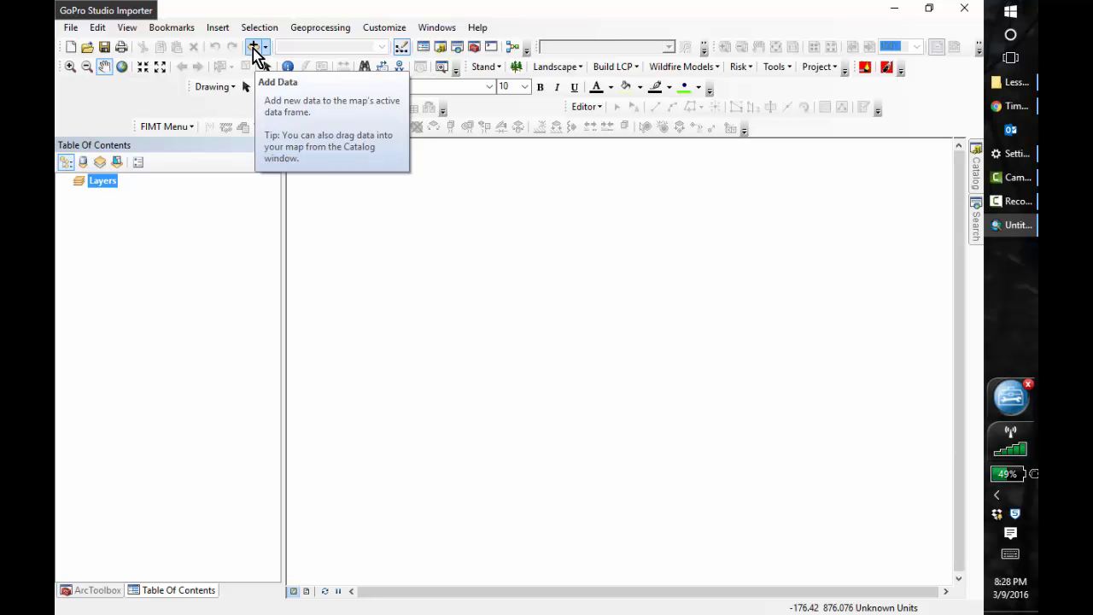
# - Add p42r28_072700_ref100.img and p42r28_082800_ref100.img from the dNBR_data folder in Lesson_7 to the map
pyautogui.click(256, 50)
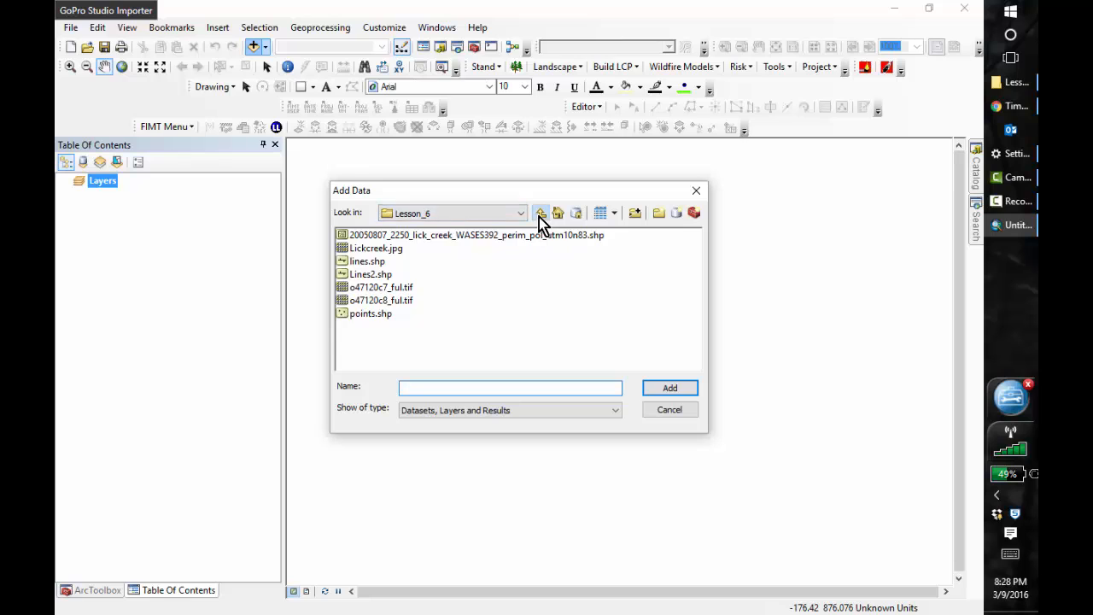
pyautogui.click(540, 214)
pyautogui.doubleClick(444, 236)
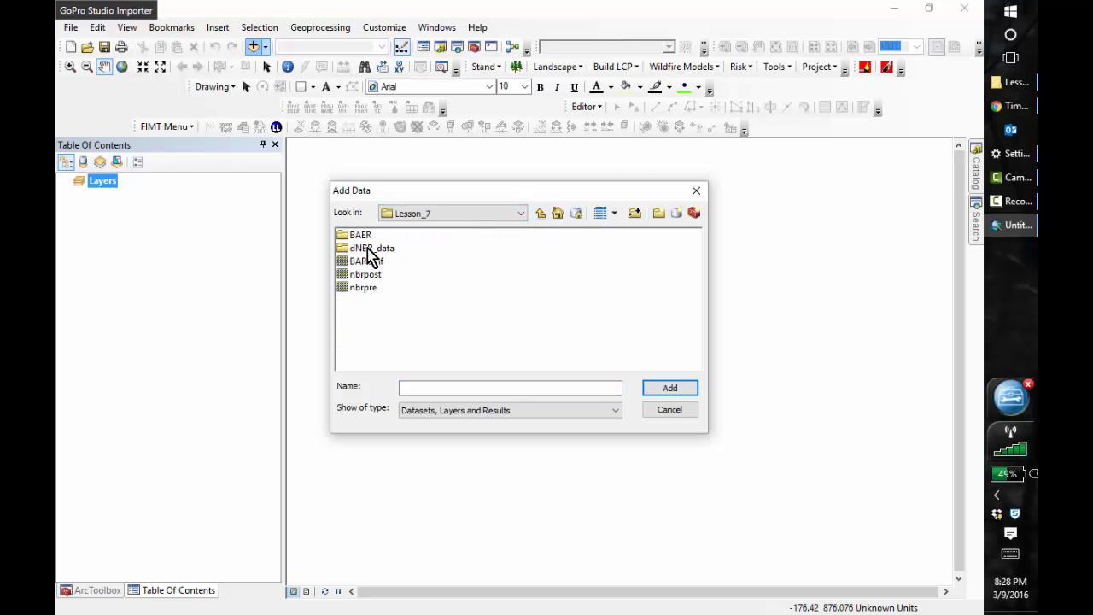
pyautogui.click(368, 249)
pyautogui.doubleClick(370, 255)
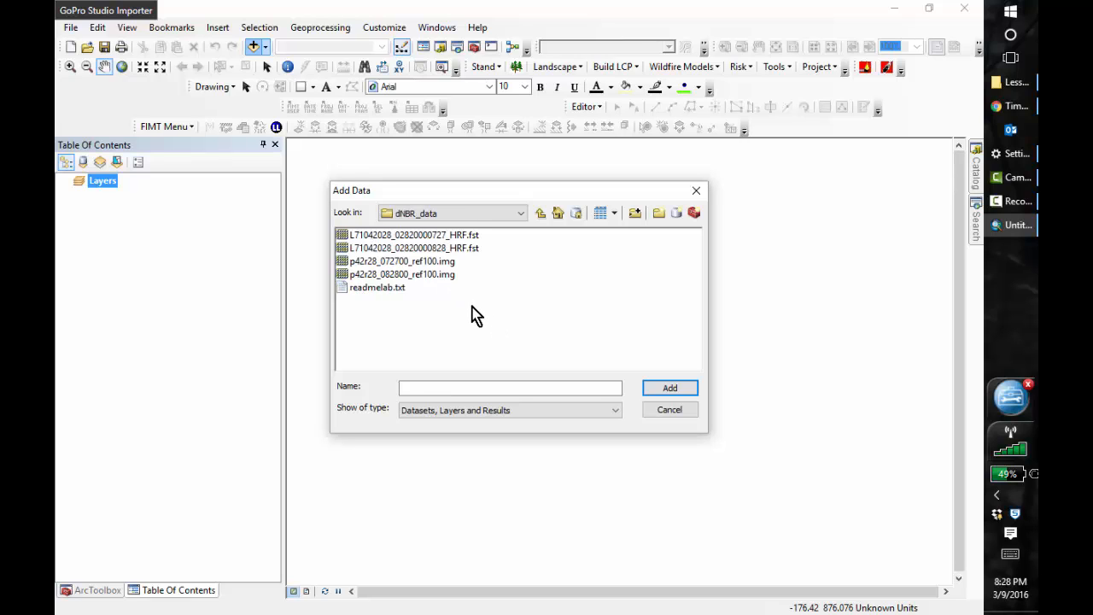
pyautogui.click(417, 263)
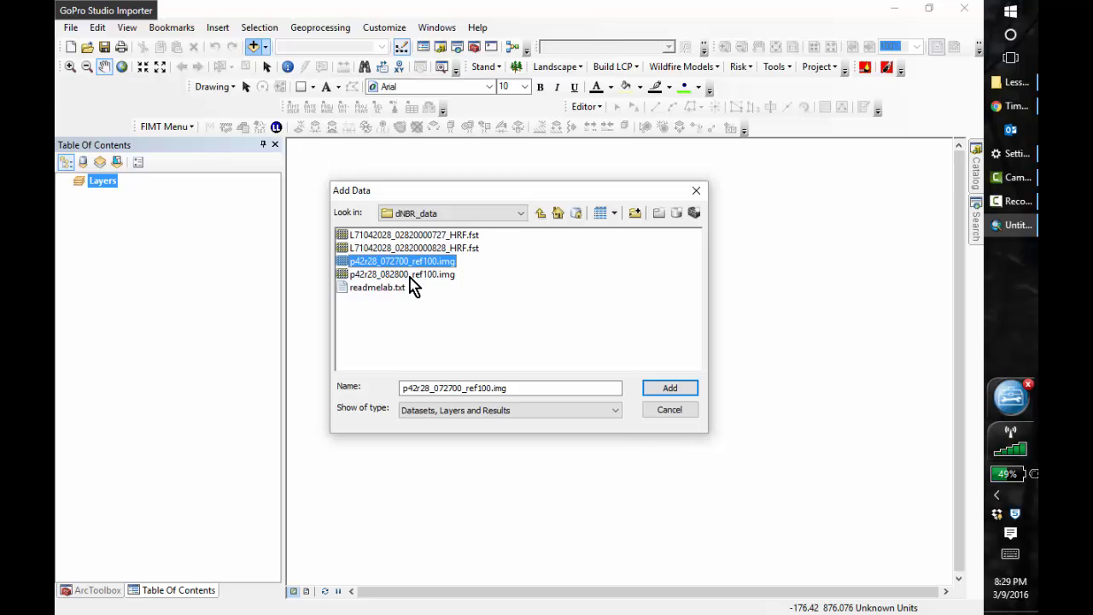
pyautogui.keyDown('shift'); pyautogui.click(410, 277); pyautogui.keyUp('shift')
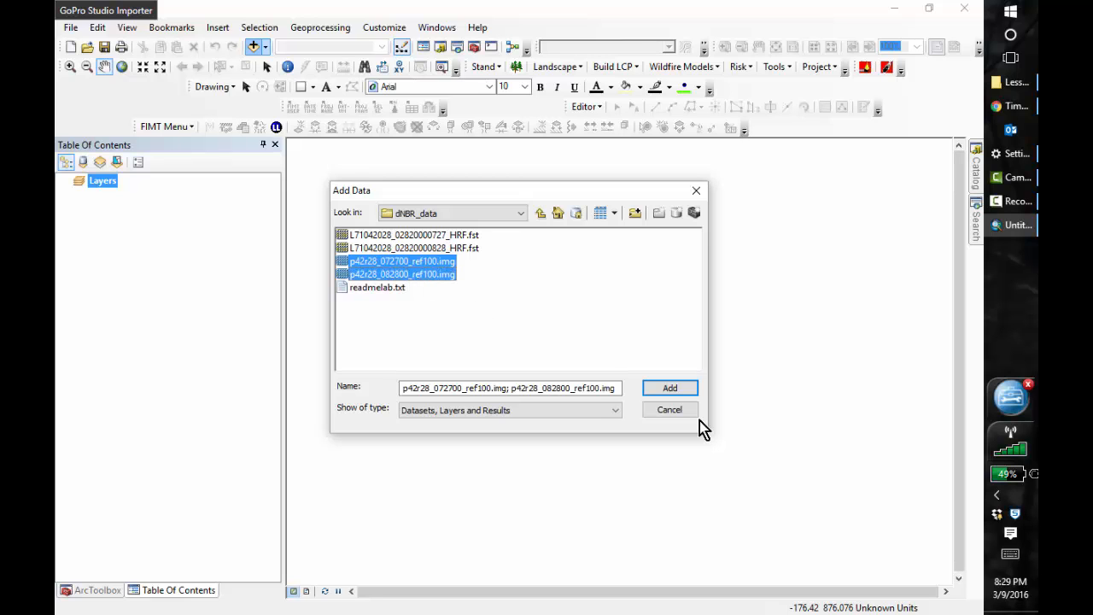
pyautogui.click(668, 390)
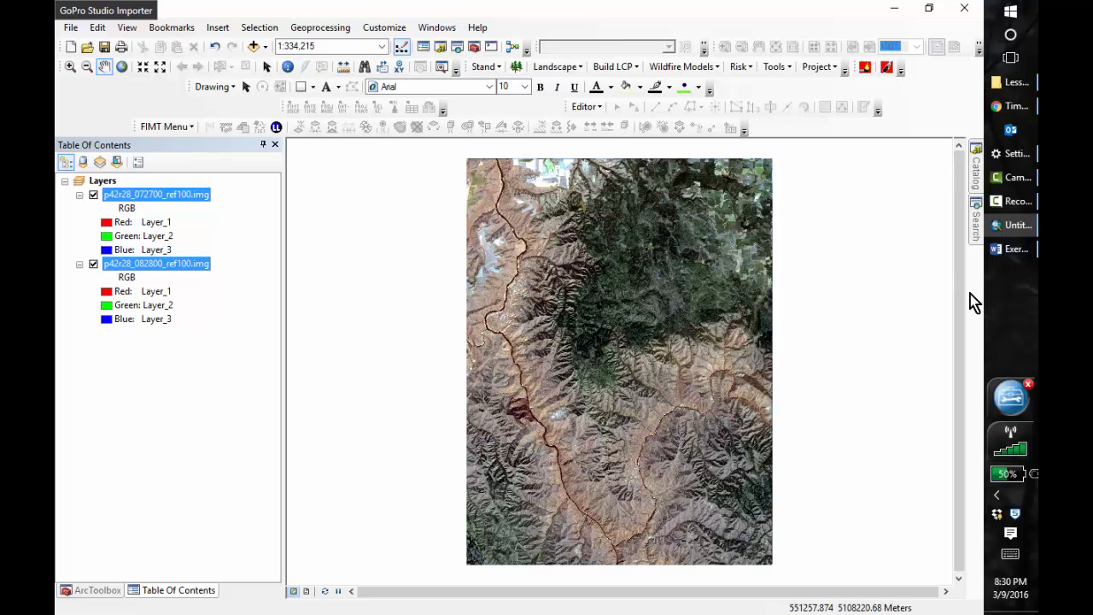
# - Switch to the Landsat Imagery Acquisition exercise in Word, read through to the LSRD ordering instructions, and return to ArcMap
pyautogui.click(1011, 252)
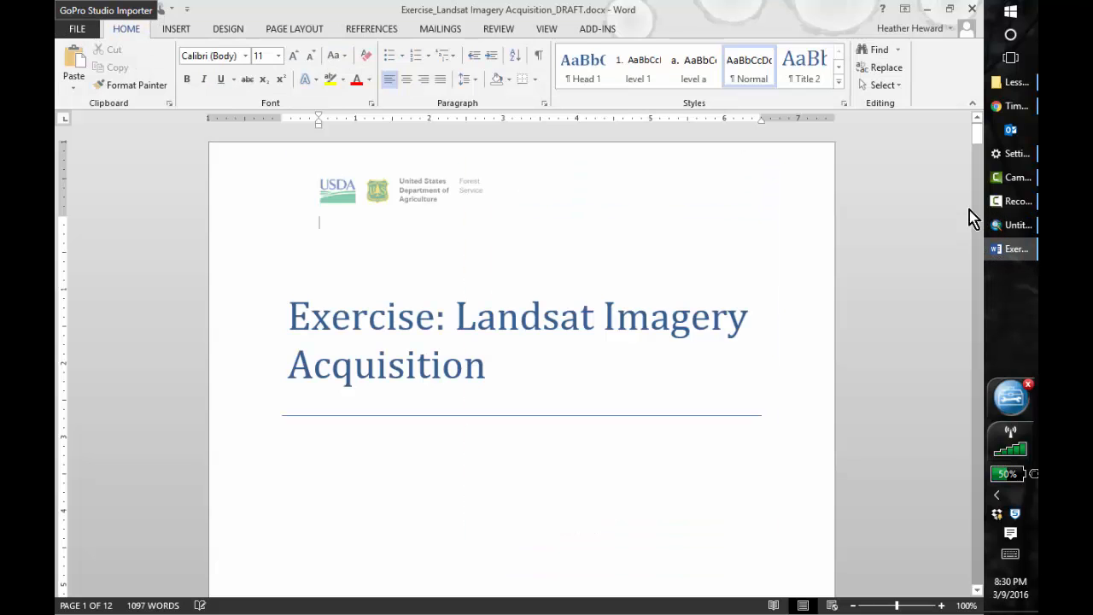
pyautogui.moveTo(976, 135); pyautogui.dragTo(976, 185)
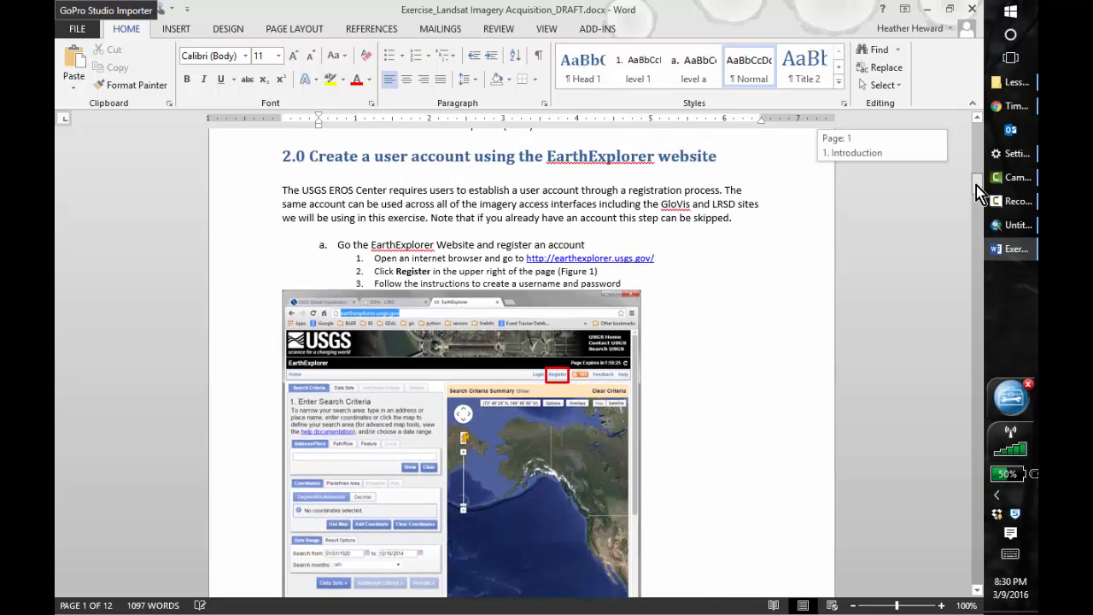
pyautogui.moveTo(976, 185); pyautogui.dragTo(976, 230)
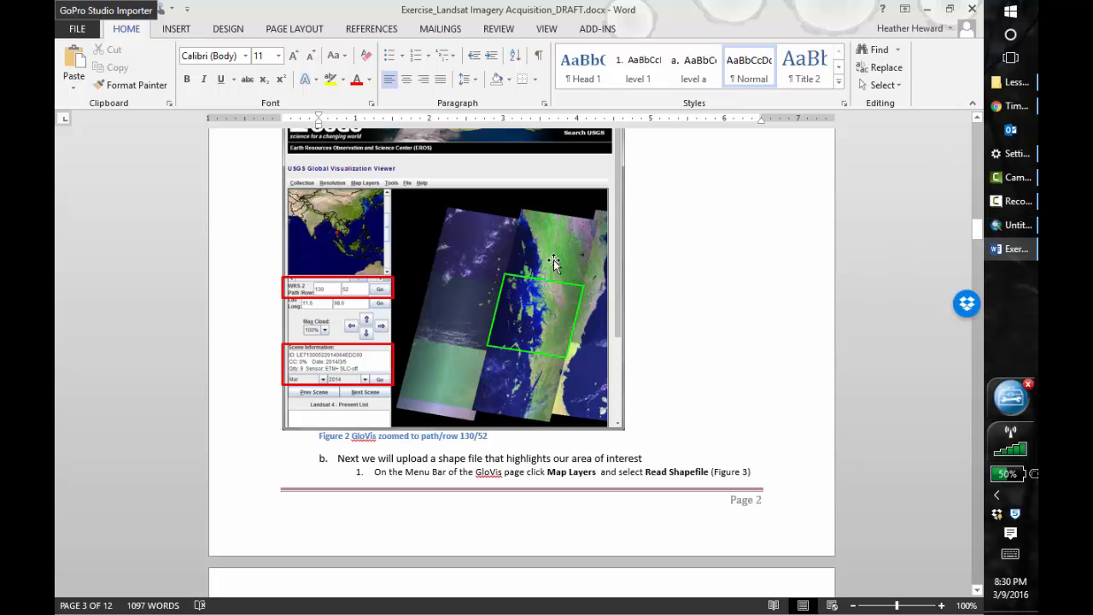
pyautogui.moveTo(977, 235); pyautogui.dragTo(982, 390)
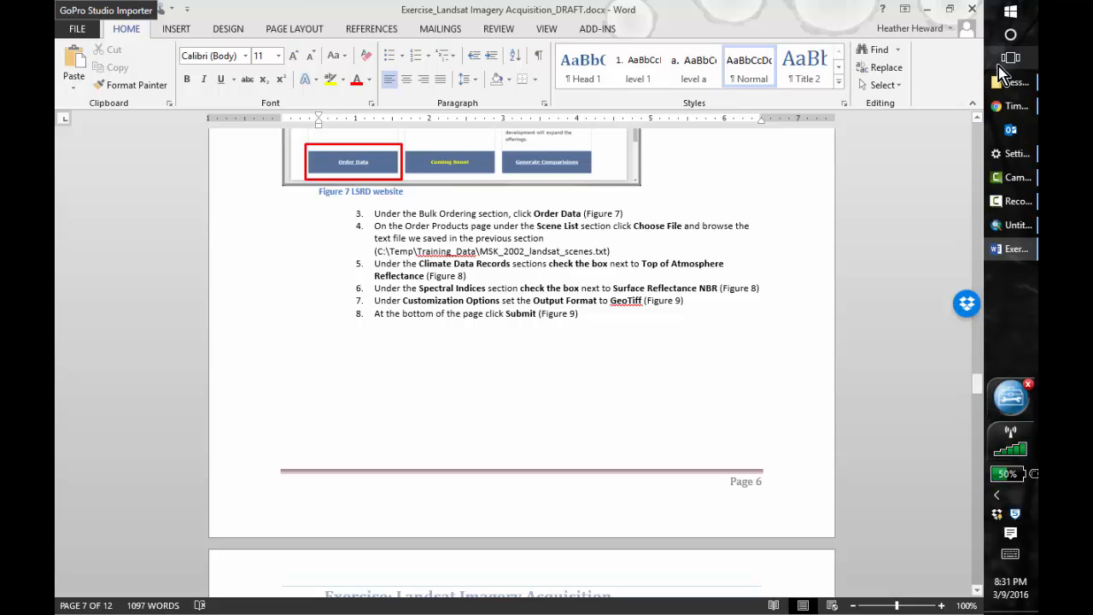
pyautogui.click(927, 10)
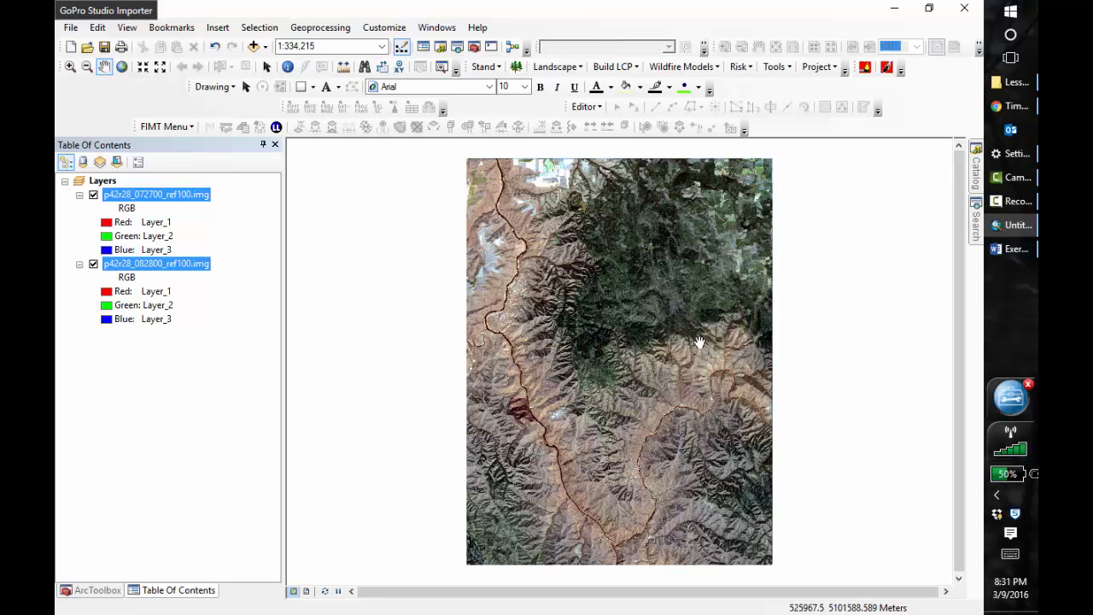
# - Set the RGB composite of p42r28_072700_ref100.img to Layer_6 for red, Layer_4 for green and Layer_2 for blue
pyautogui.click(213, 303)
pyautogui.click(176, 195)
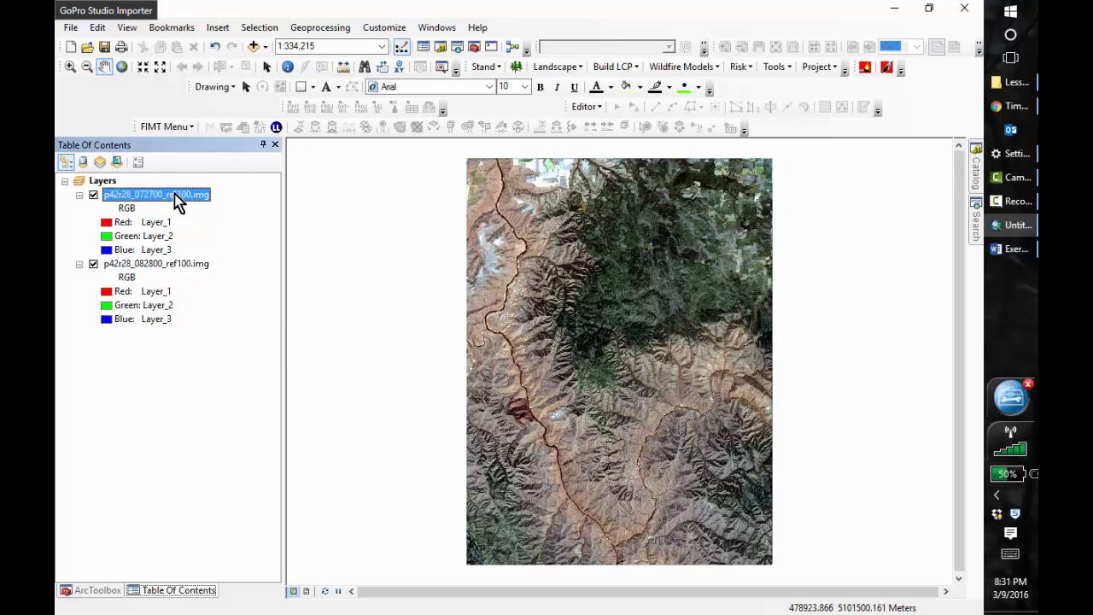
pyautogui.rightClick(175, 195)
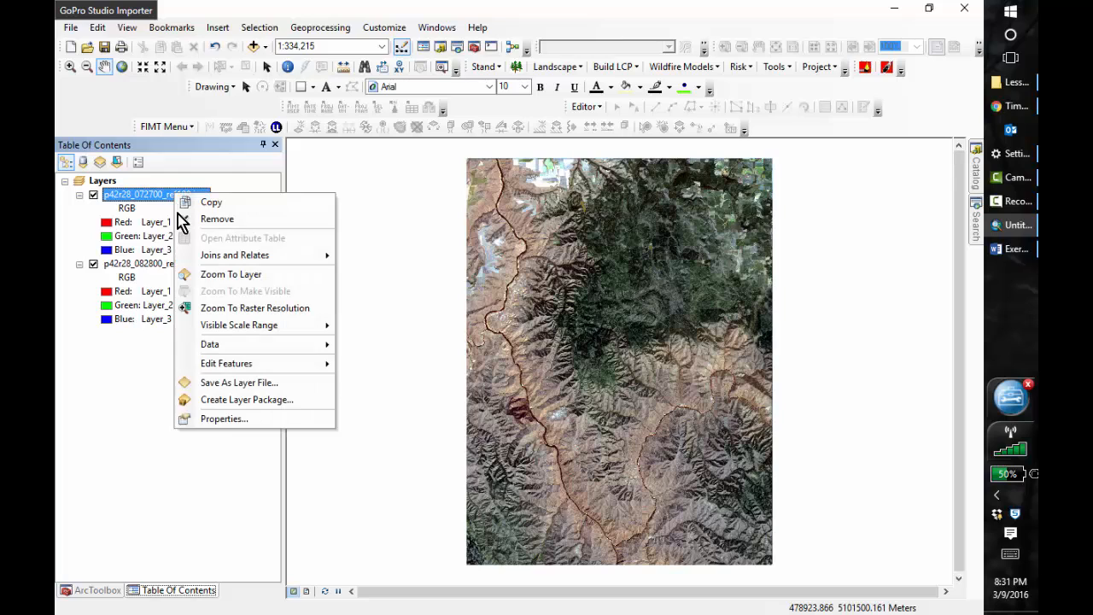
pyautogui.click(239, 418)
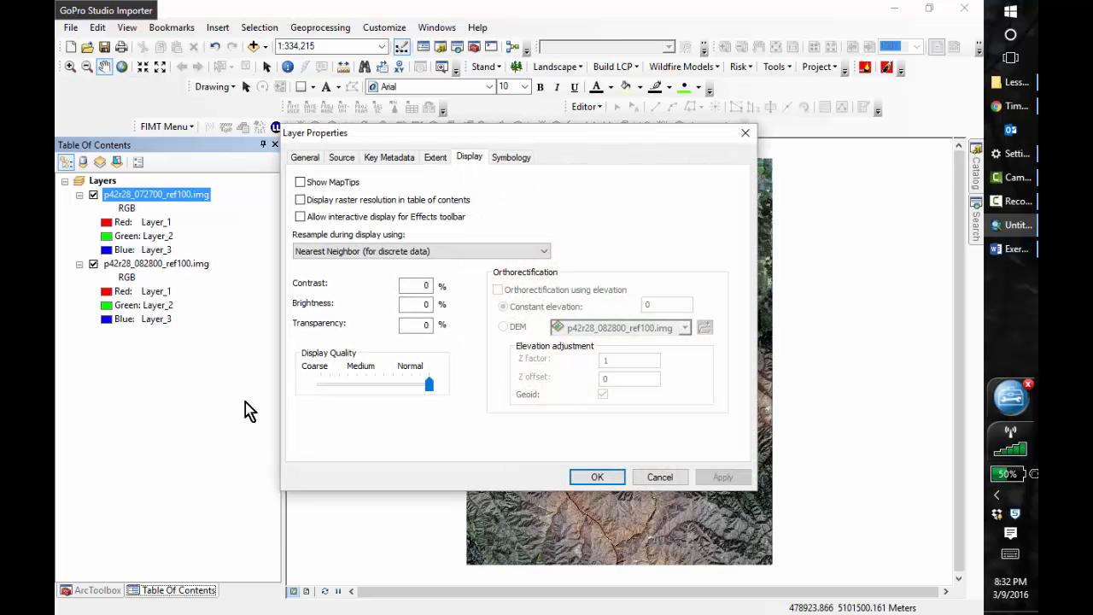
pyautogui.click(512, 158)
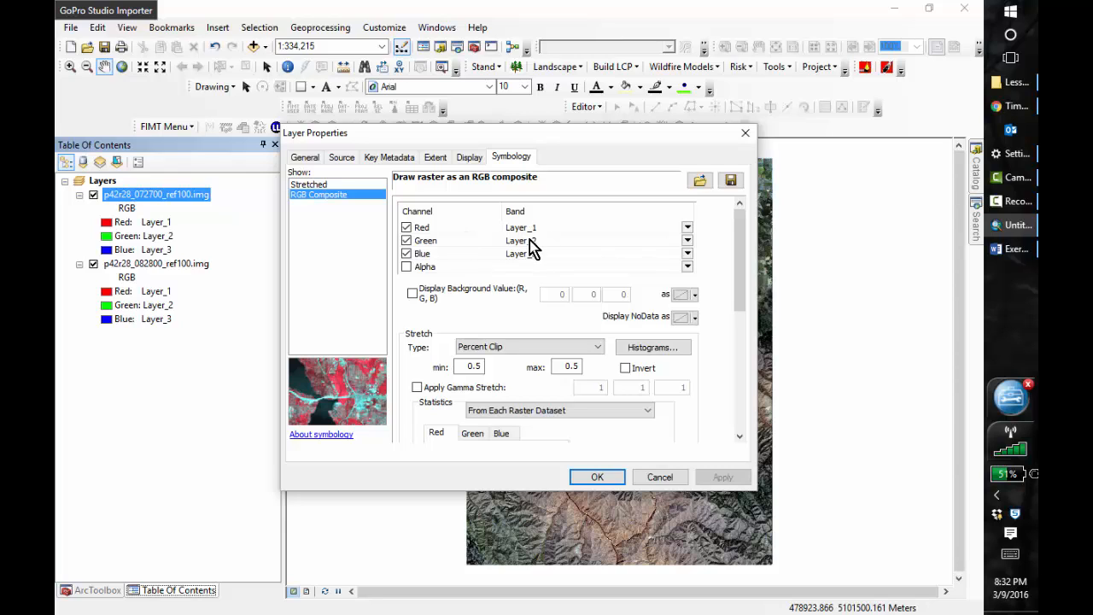
pyautogui.click(687, 229)
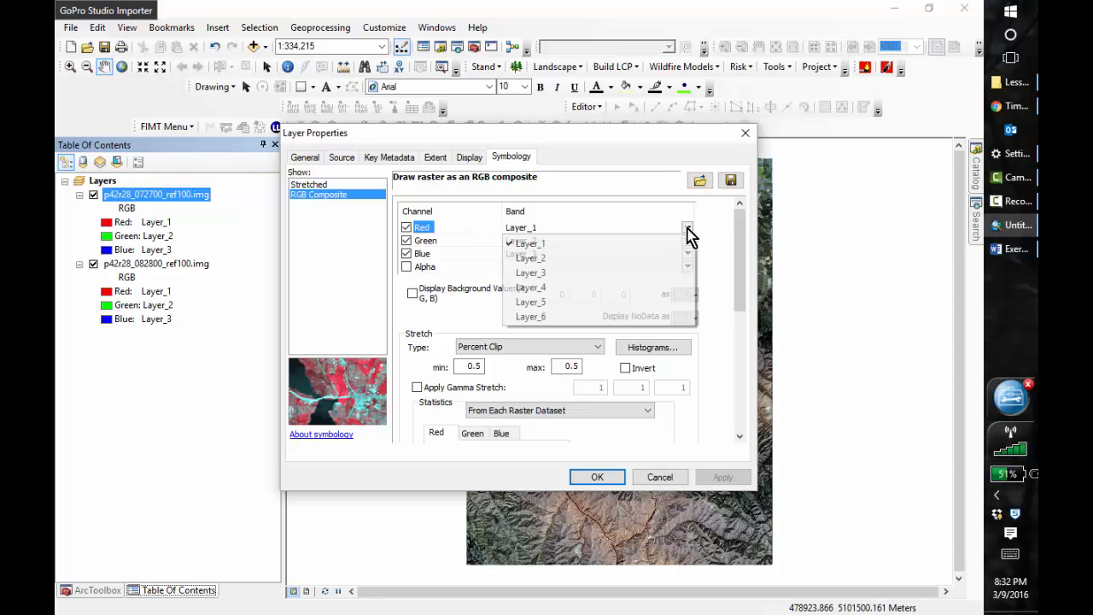
pyautogui.click(547, 327)
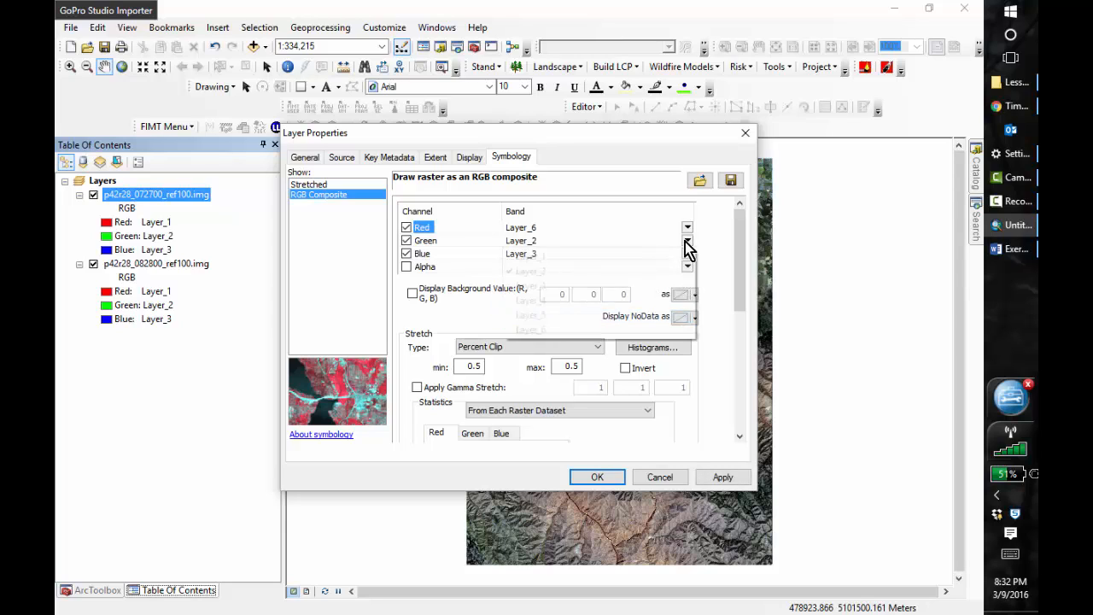
pyautogui.click(687, 240)
pyautogui.click(574, 301)
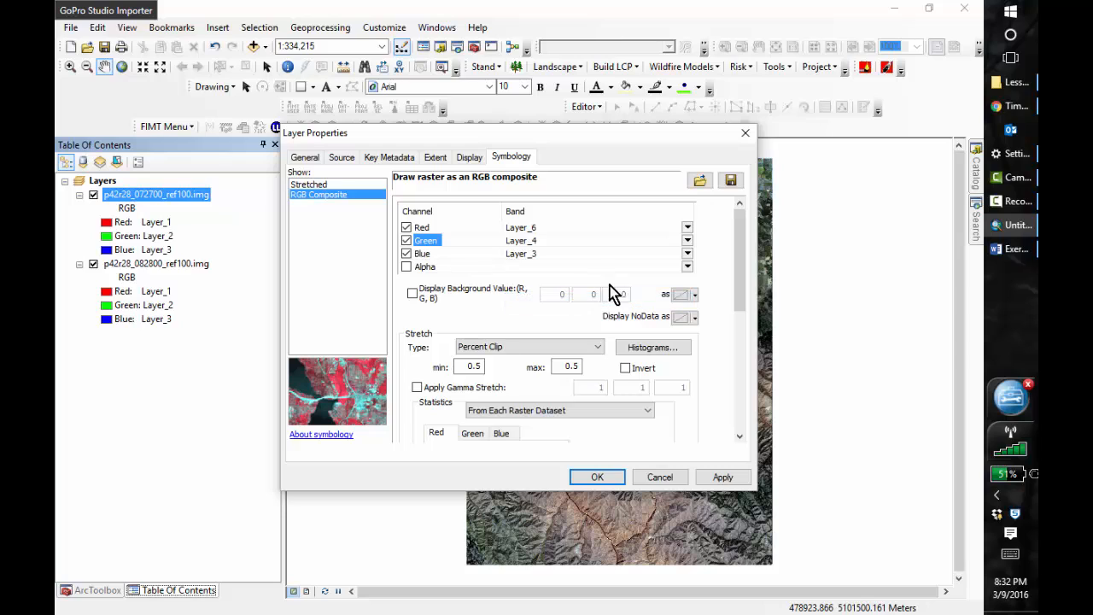
pyautogui.click(686, 254)
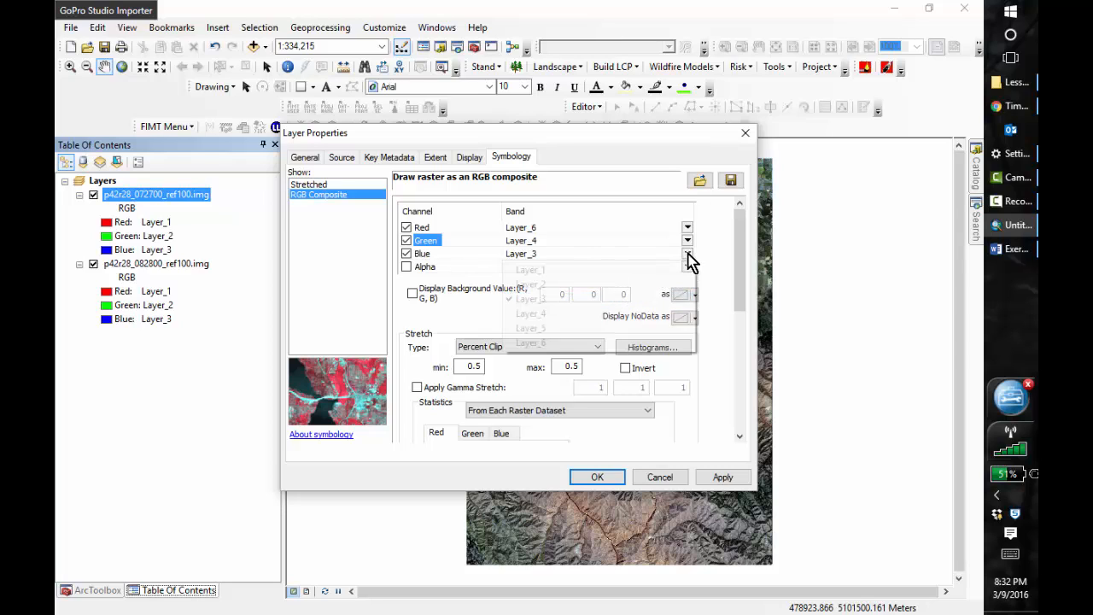
pyautogui.click(575, 287)
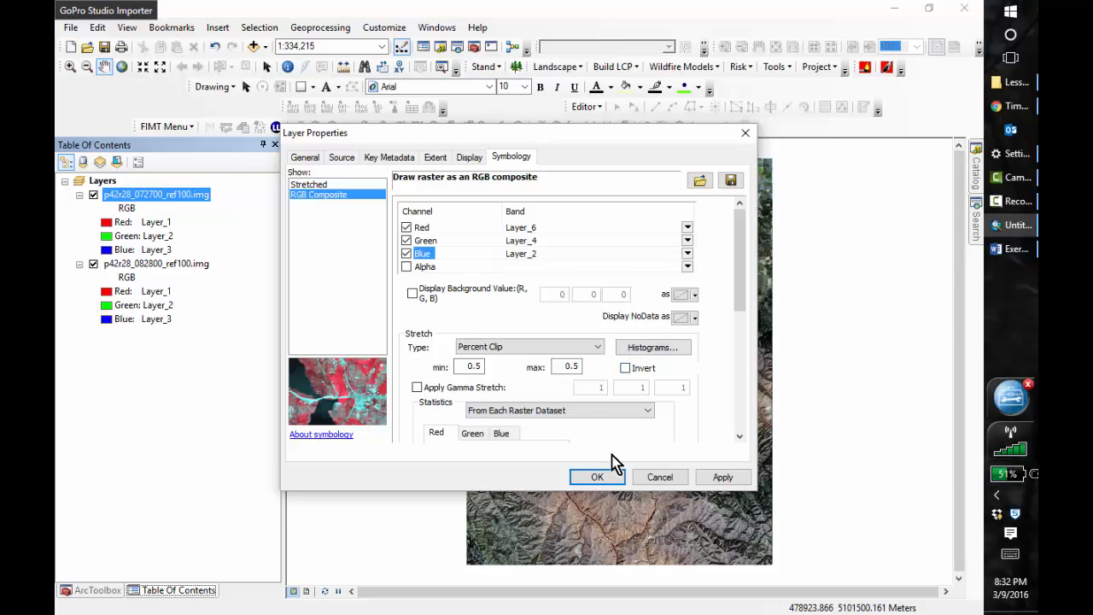
pyautogui.click(724, 479)
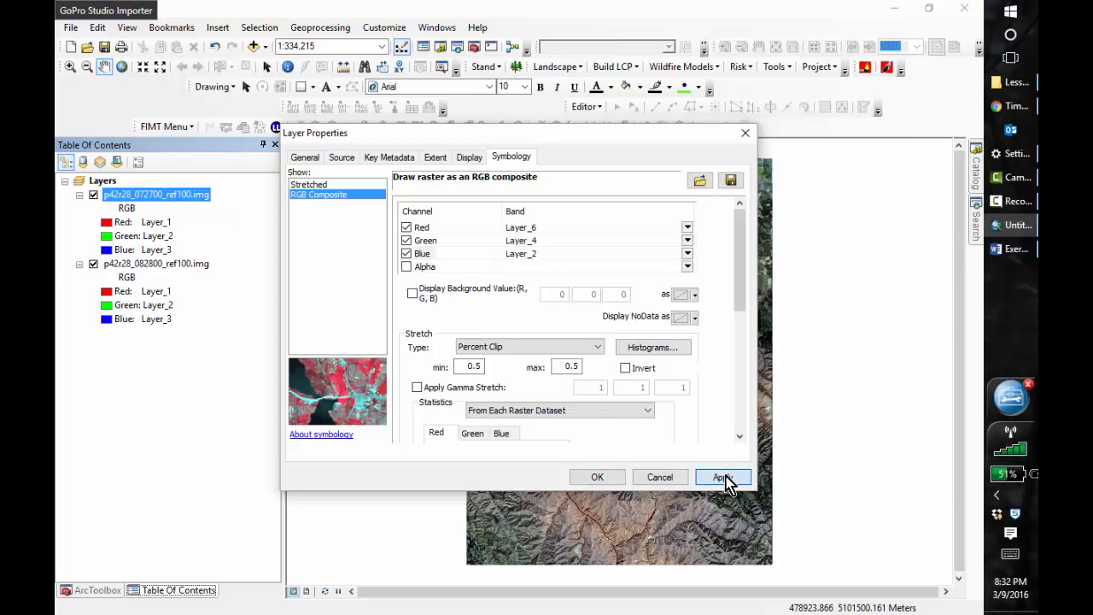
pyautogui.click(597, 477)
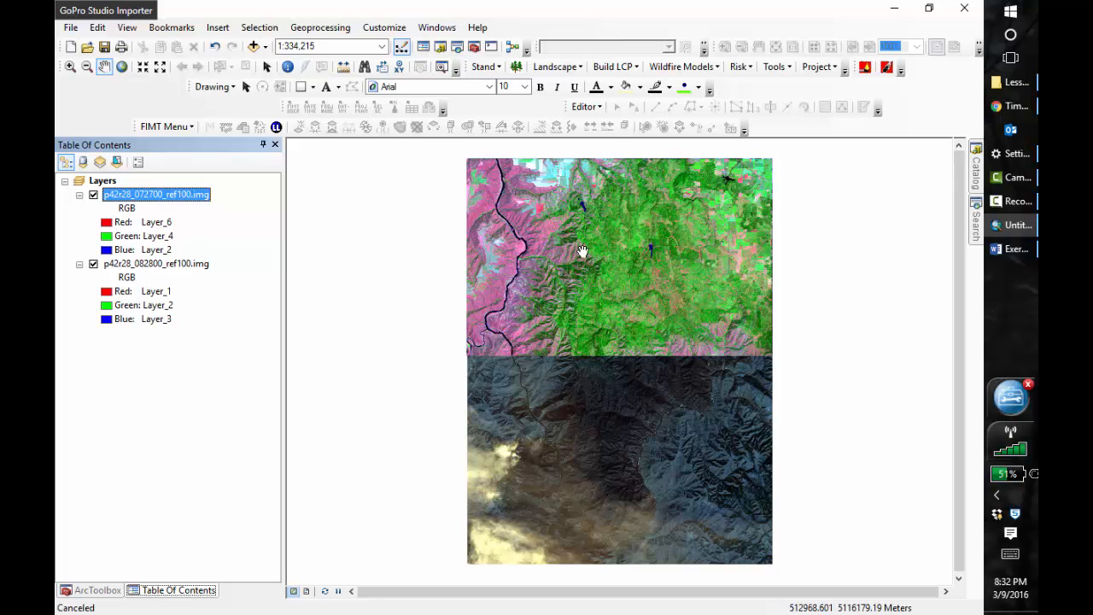
# - Set the RGB composite of p42r28_082800_ref100.img to Layer_6 for red, Layer_4 for green and Layer_2 for blue
pyautogui.rightClick(155, 263)
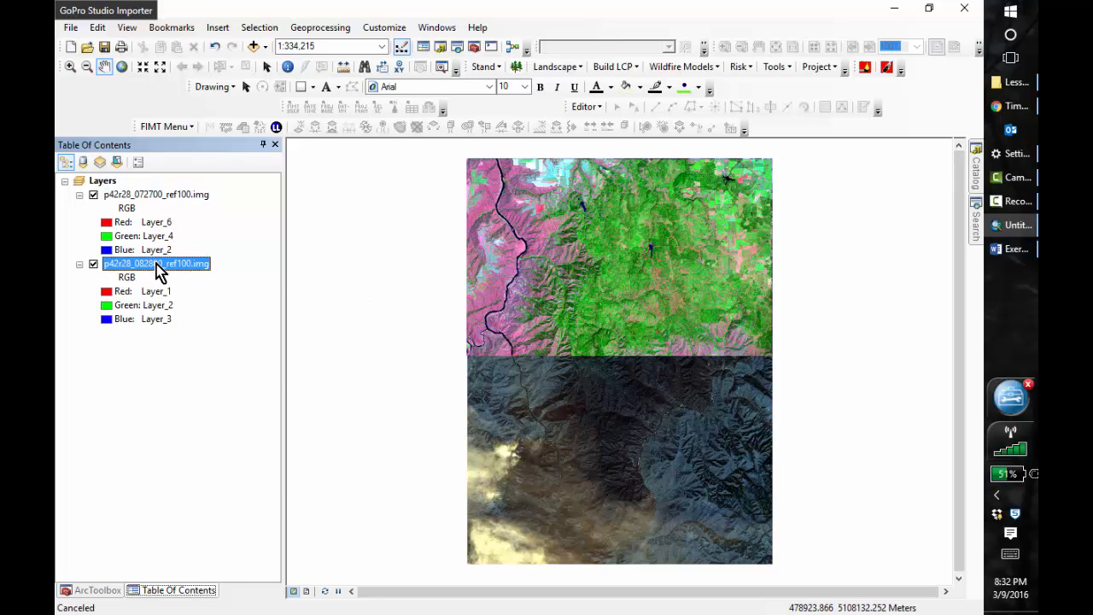
pyautogui.click(215, 491)
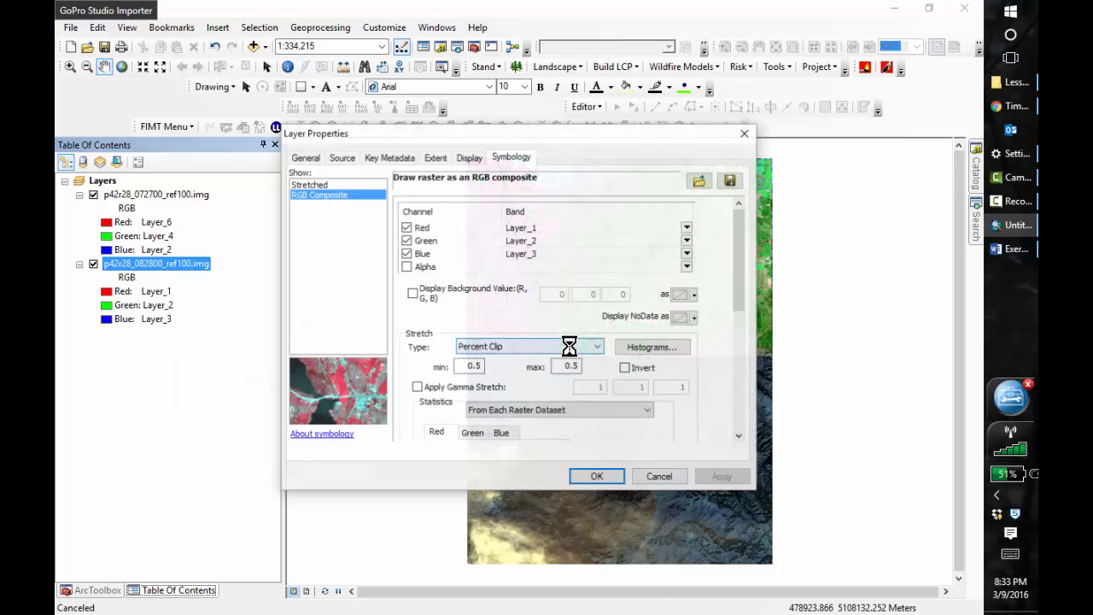
pyautogui.click(605, 229)
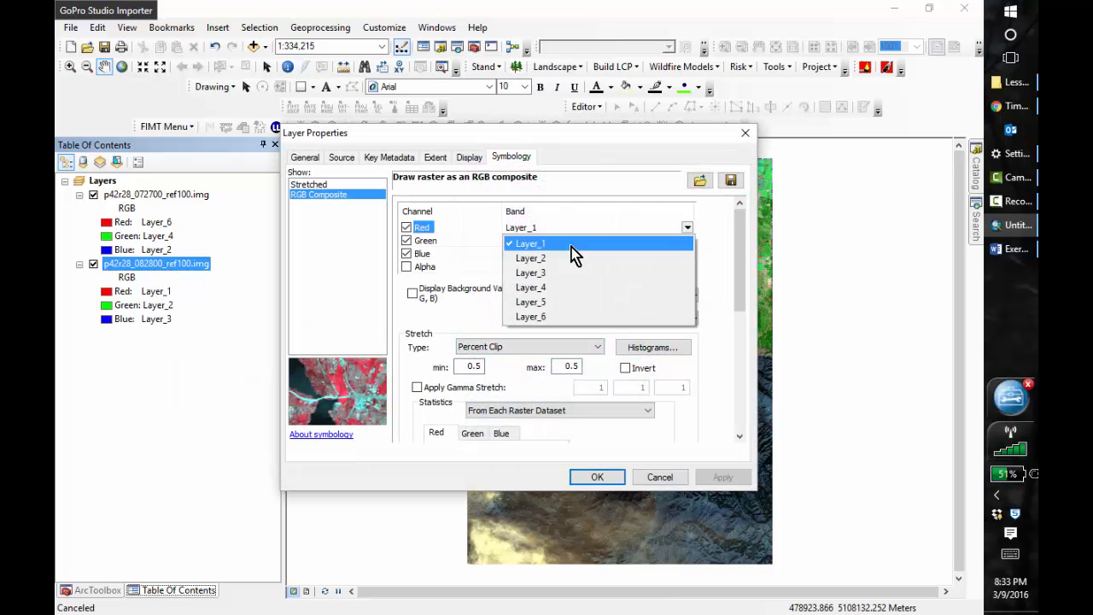
pyautogui.click(551, 317)
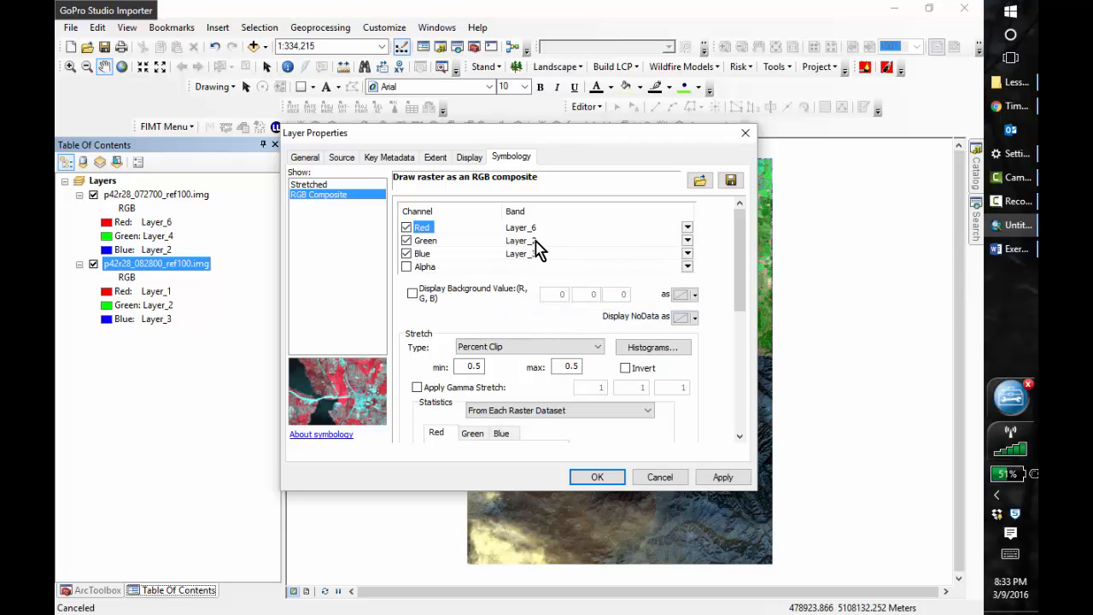
pyautogui.click(535, 244)
pyautogui.click(546, 302)
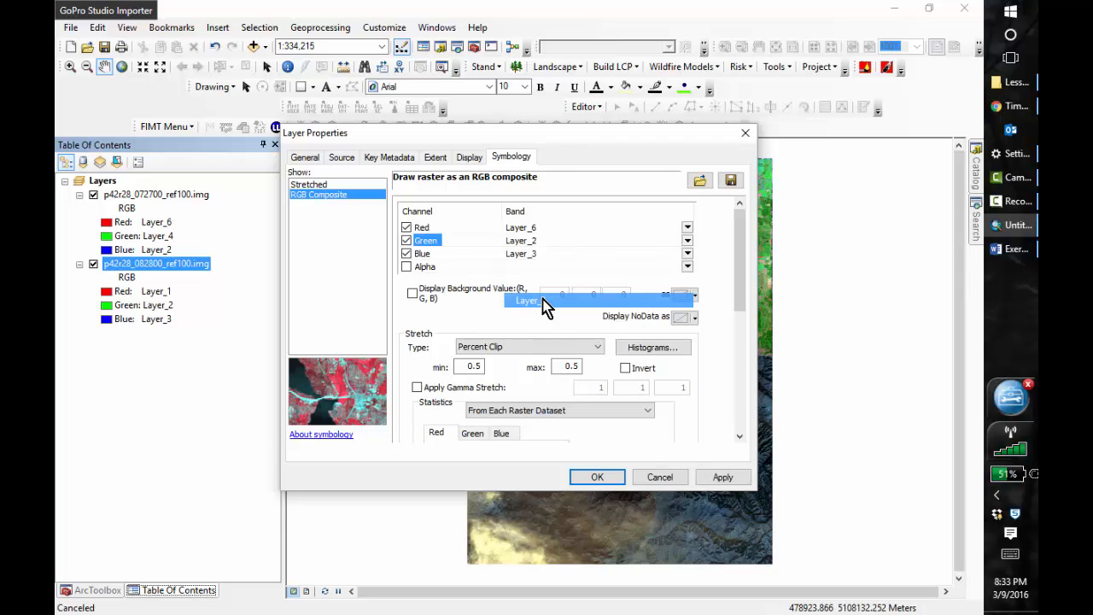
pyautogui.click(534, 254)
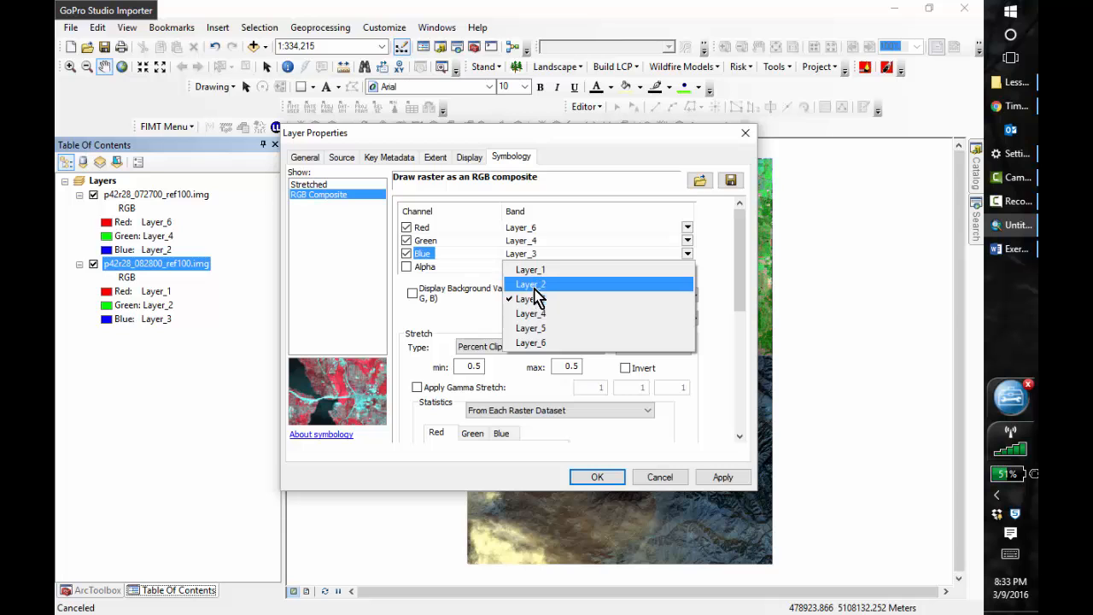
pyautogui.click(531, 284)
pyautogui.click(597, 479)
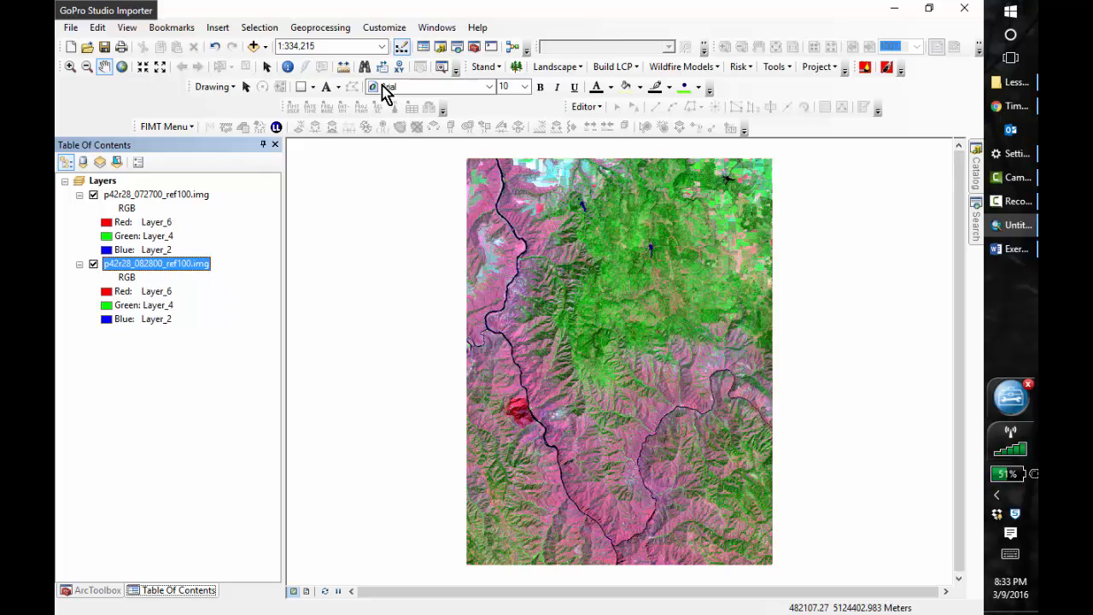
# - Add the individual bands Layer_4 and Layer_6 of p42r28_072700_ref100.img to the map
pyautogui.click(252, 48)
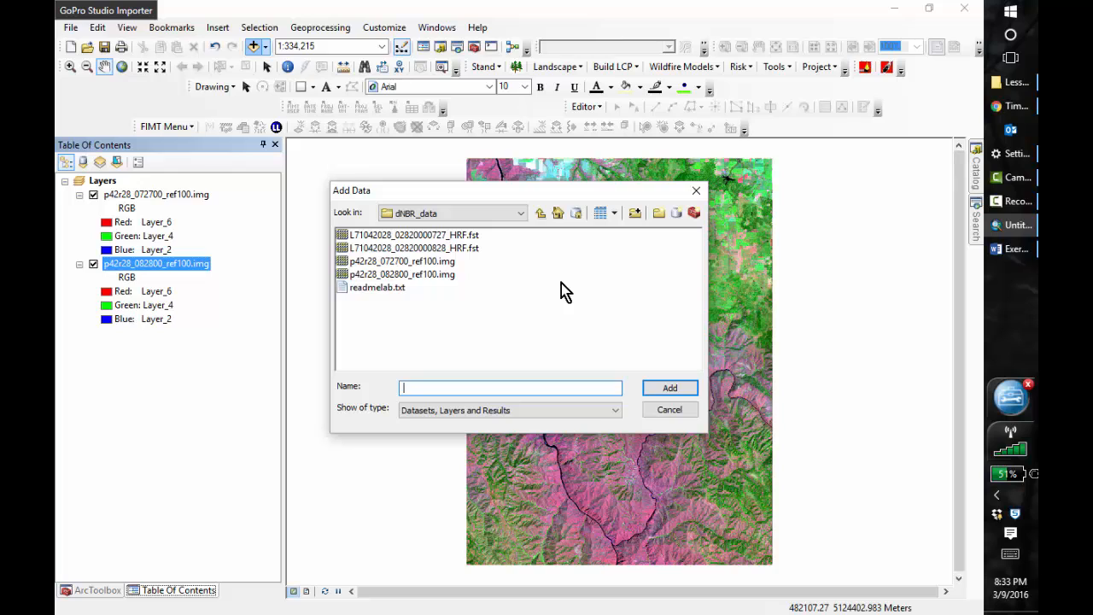
pyautogui.doubleClick(403, 262)
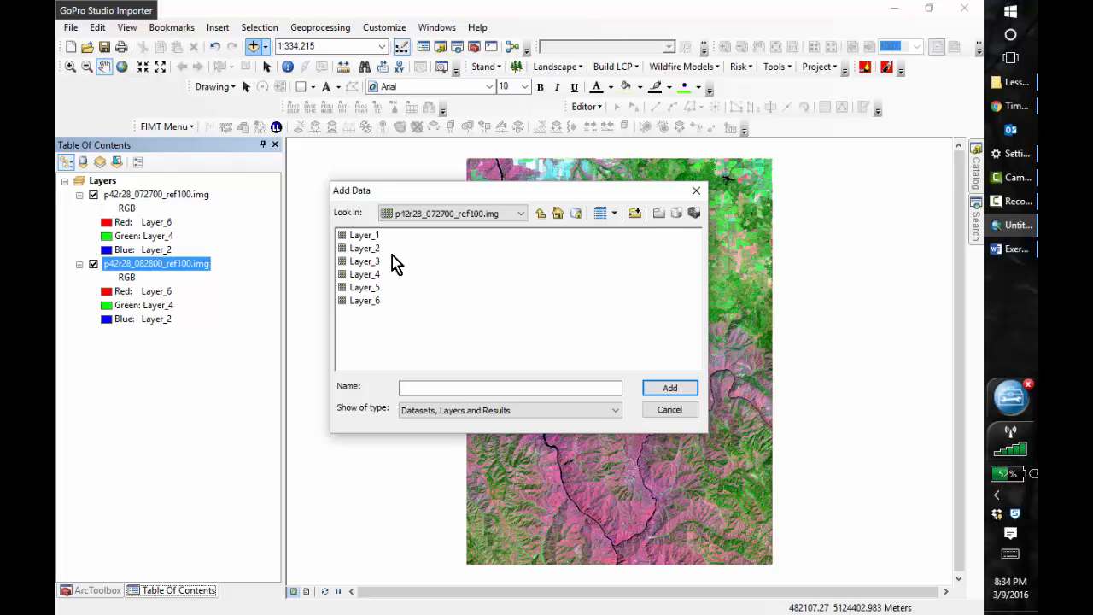
pyautogui.click(366, 275)
pyautogui.keyDown('ctrl'); pyautogui.click(365, 300); pyautogui.keyUp('ctrl')
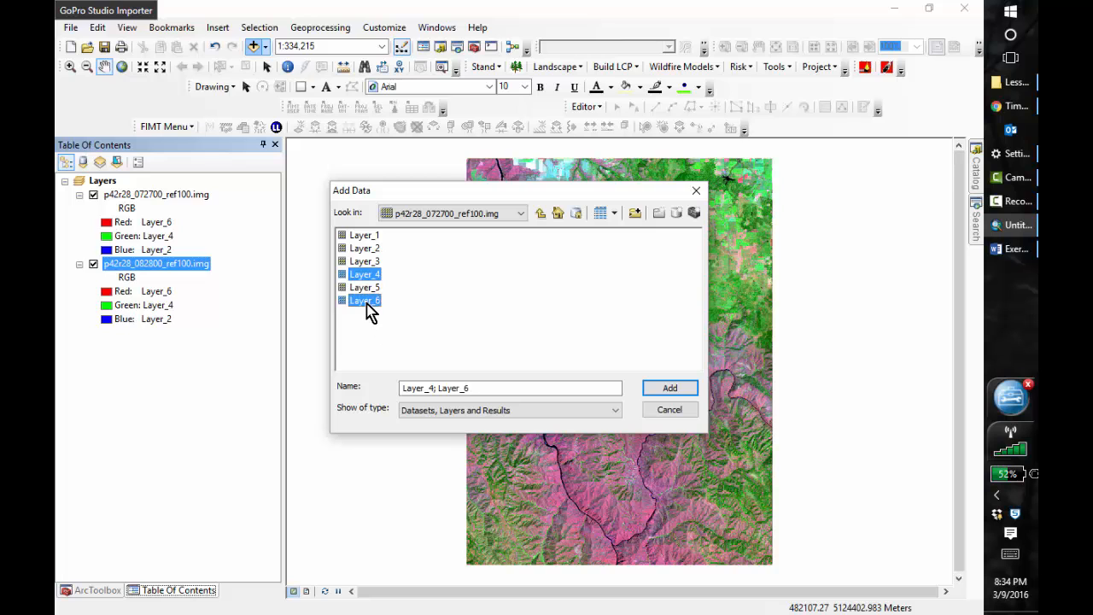
pyautogui.click(675, 391)
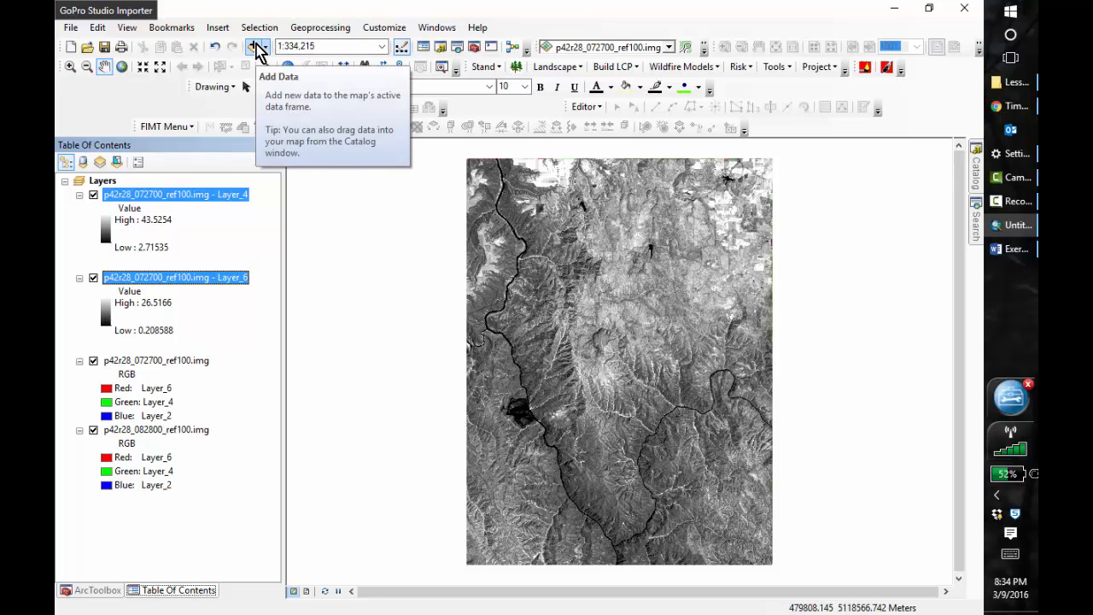
# - Add the individual bands Layer_4 and Layer_6 of p42r28_082800_ref100.img to the map
pyautogui.click(255, 47)
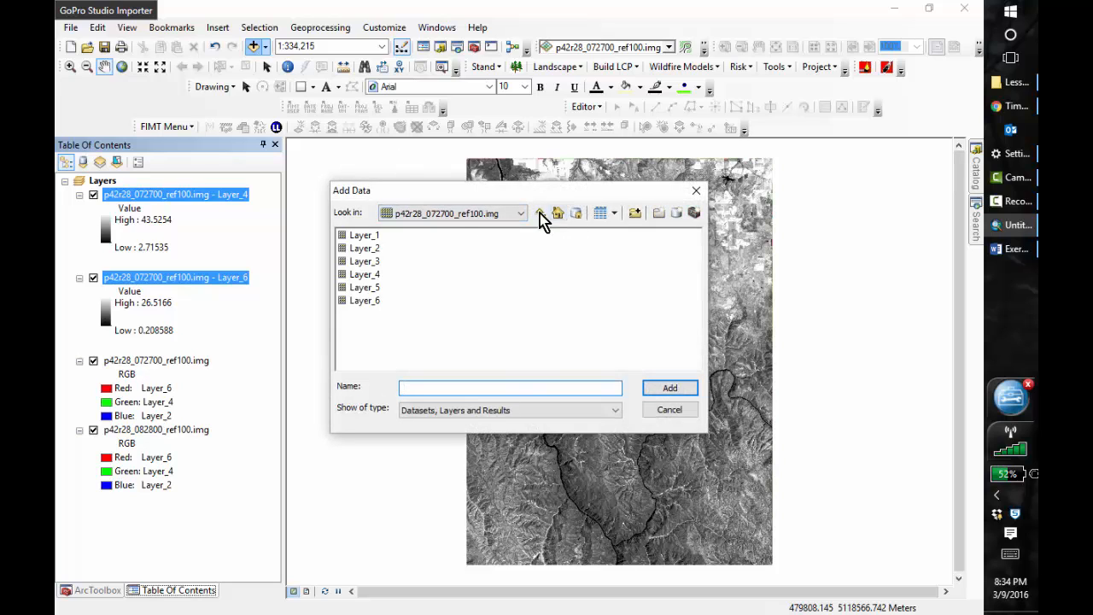
pyautogui.click(539, 213)
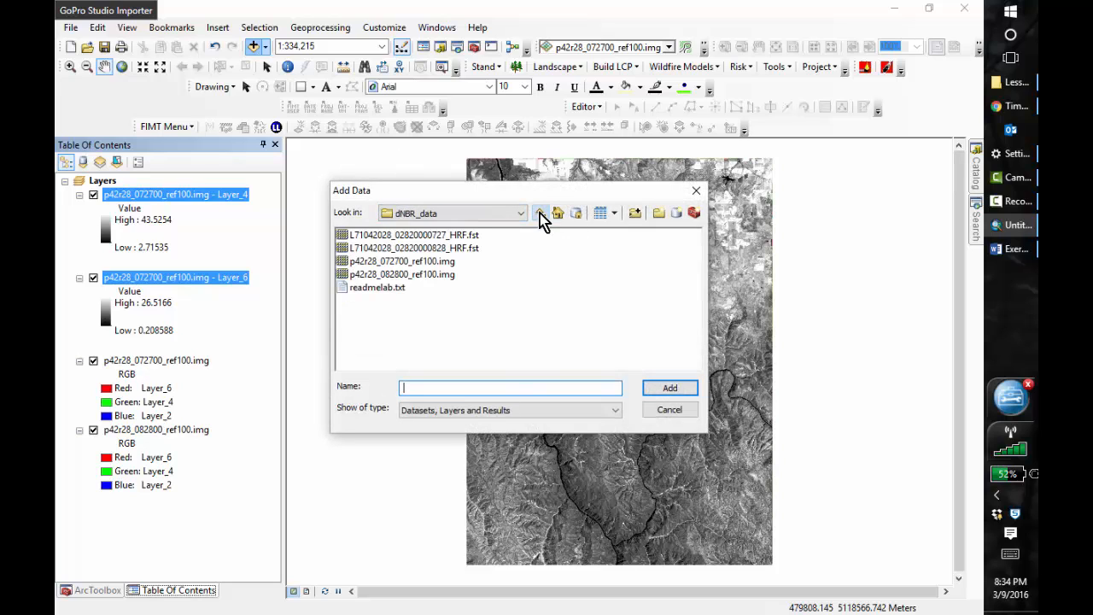
pyautogui.doubleClick(401, 274)
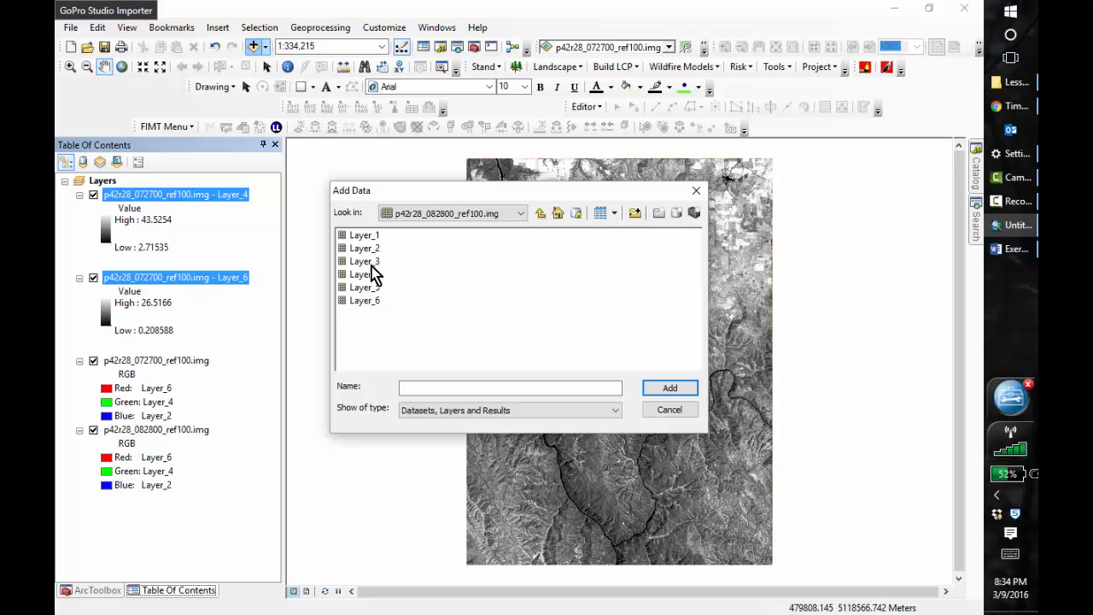
pyautogui.click(372, 275)
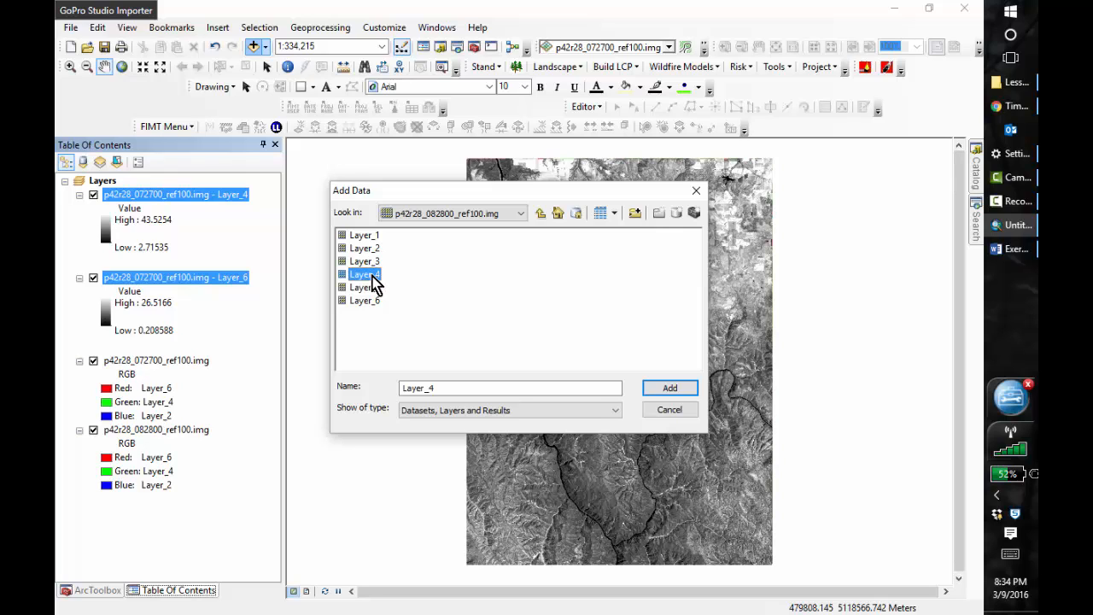
pyautogui.keyDown('ctrl'); pyautogui.click(371, 301); pyautogui.keyUp('ctrl')
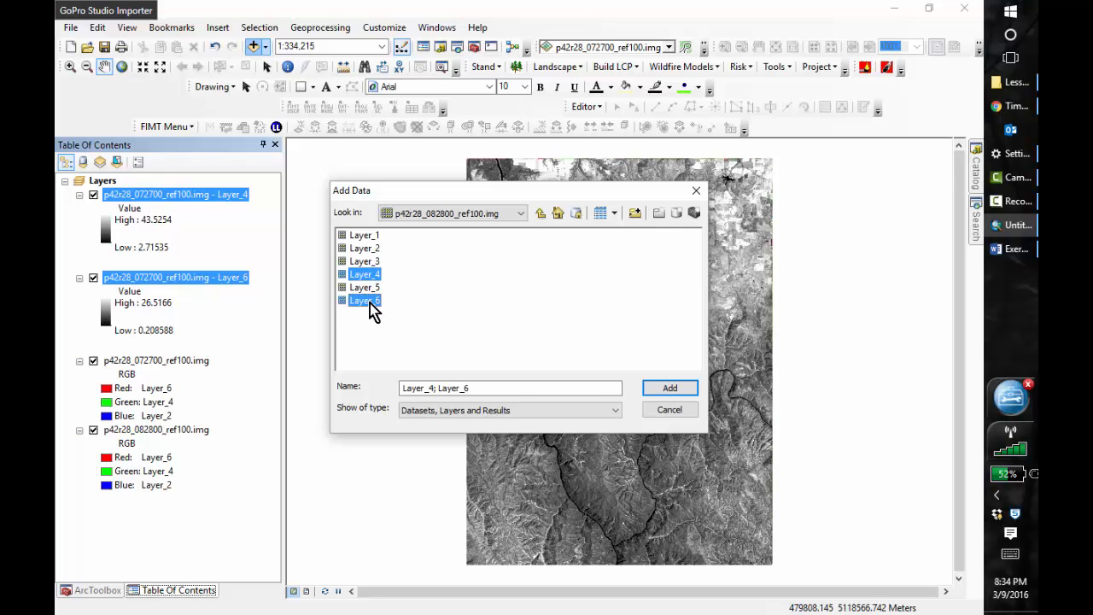
pyautogui.click(673, 385)
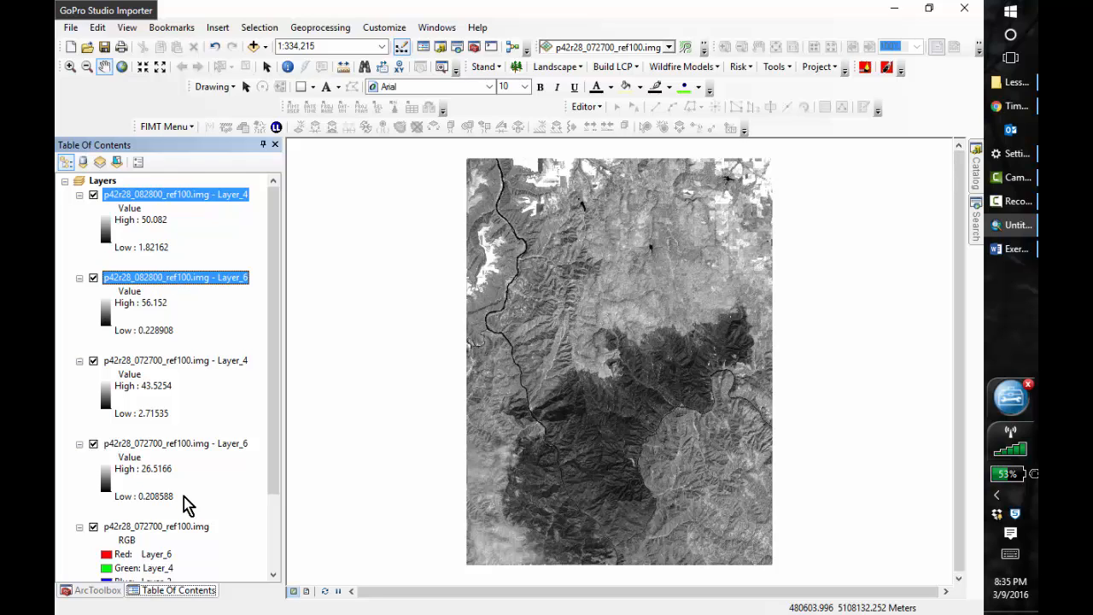
# - Start the Raster Calculator and enter the numerator ("p42r28_072700_ref100.img - Layer_4" - "p42r28_072700_ref100.img - Layer_6")
pyautogui.click(91, 590)
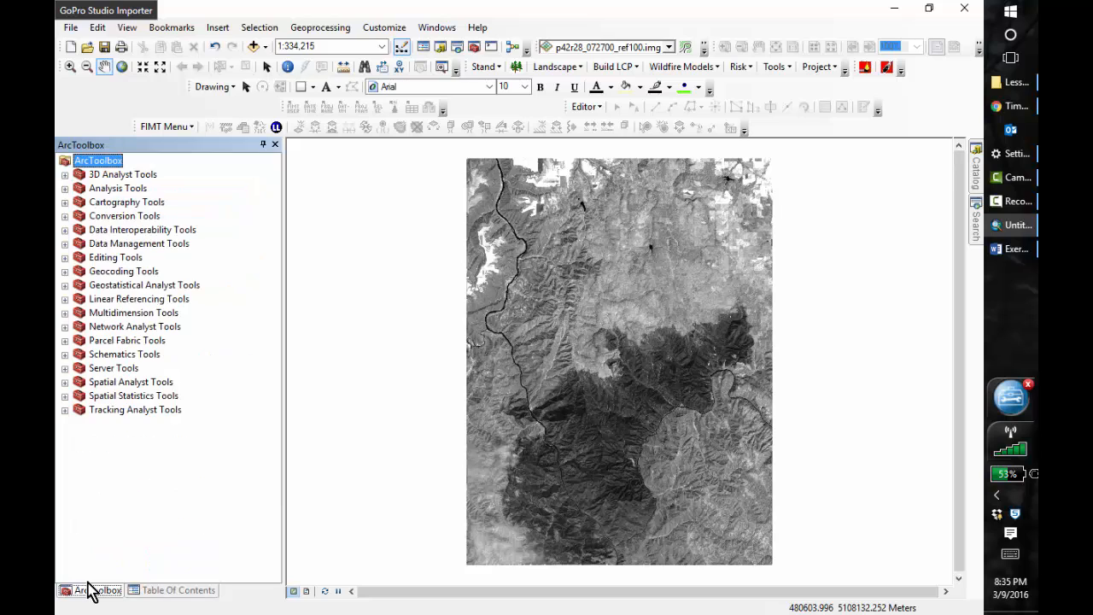
pyautogui.click(65, 381)
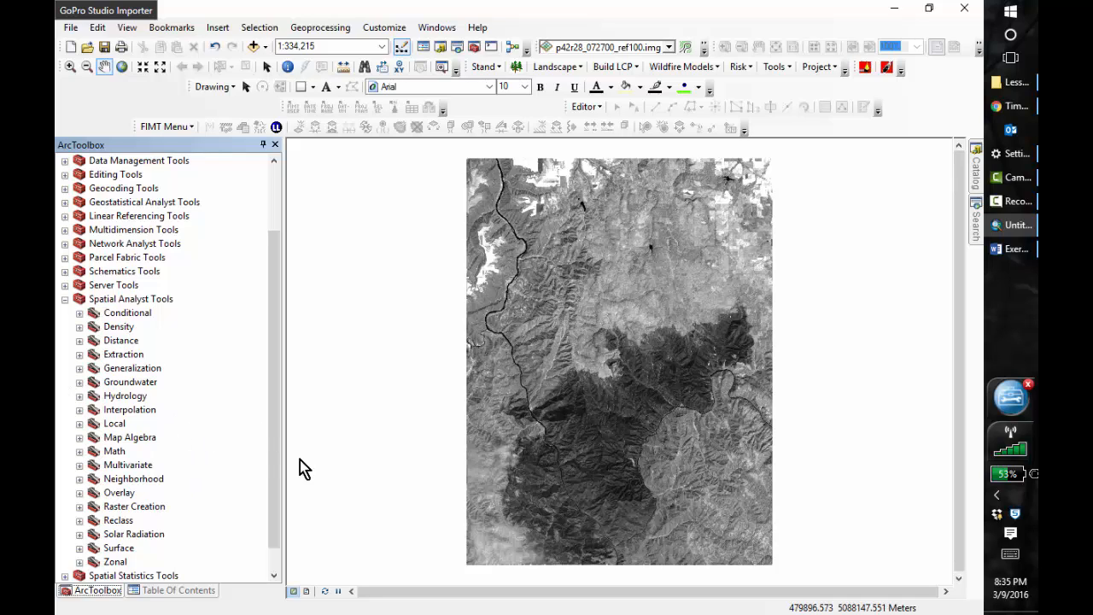
pyautogui.click(79, 437)
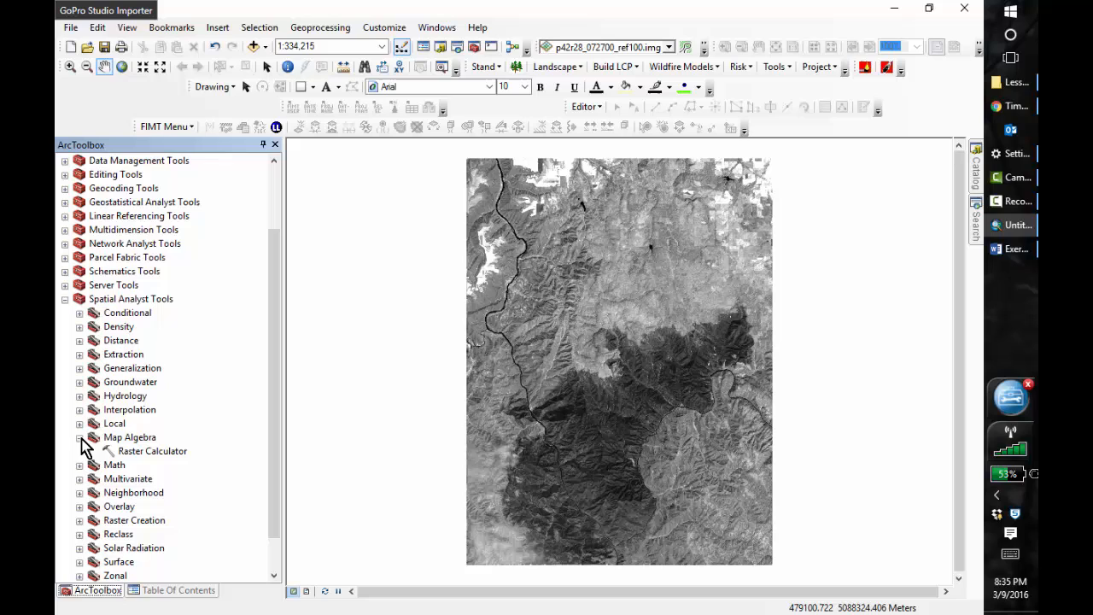
pyautogui.doubleClick(140, 451)
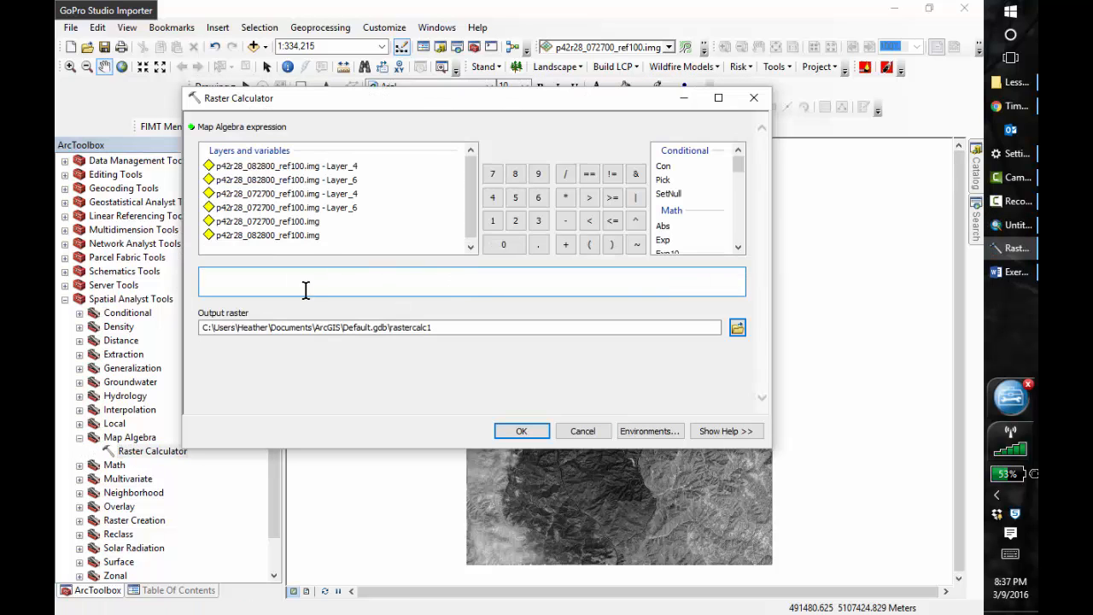
pyautogui.click(589, 246)
pyautogui.doubleClick(293, 194)
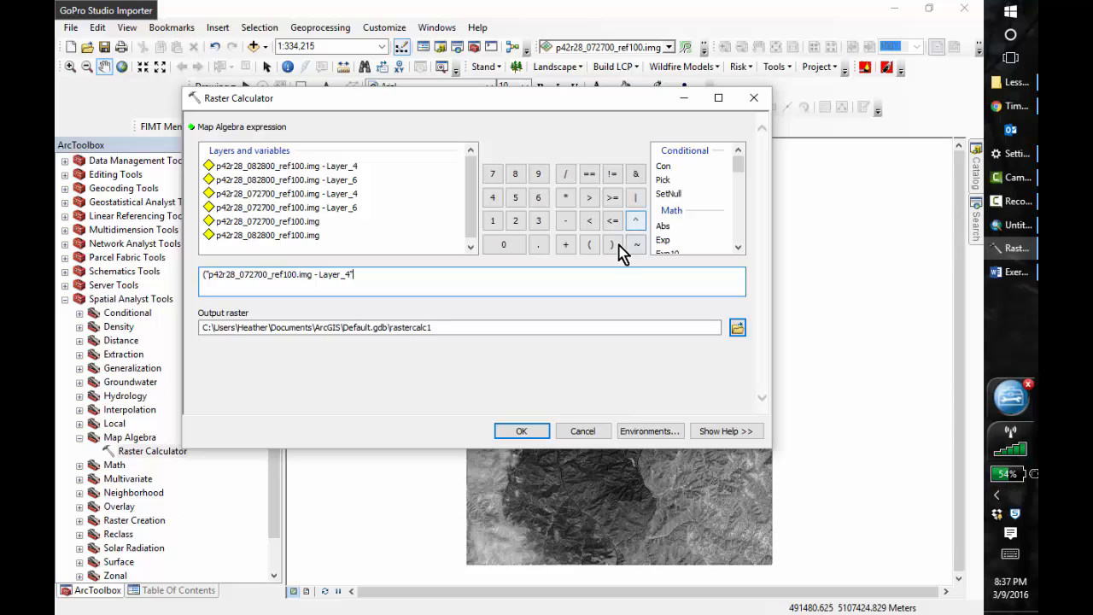
pyautogui.click(565, 222)
pyautogui.doubleClick(309, 208)
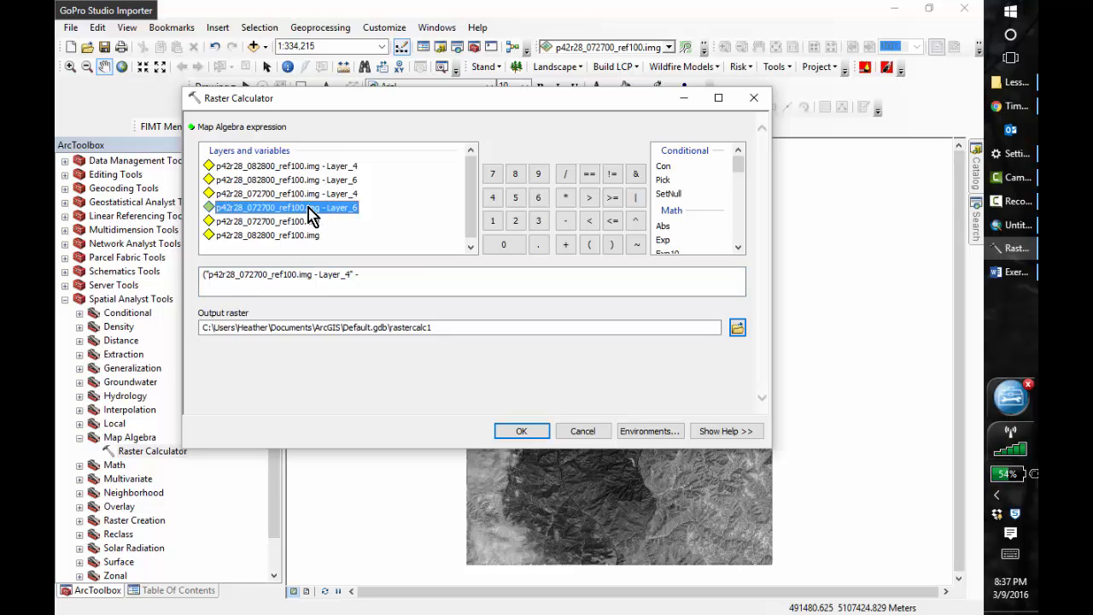
pyautogui.click(613, 245)
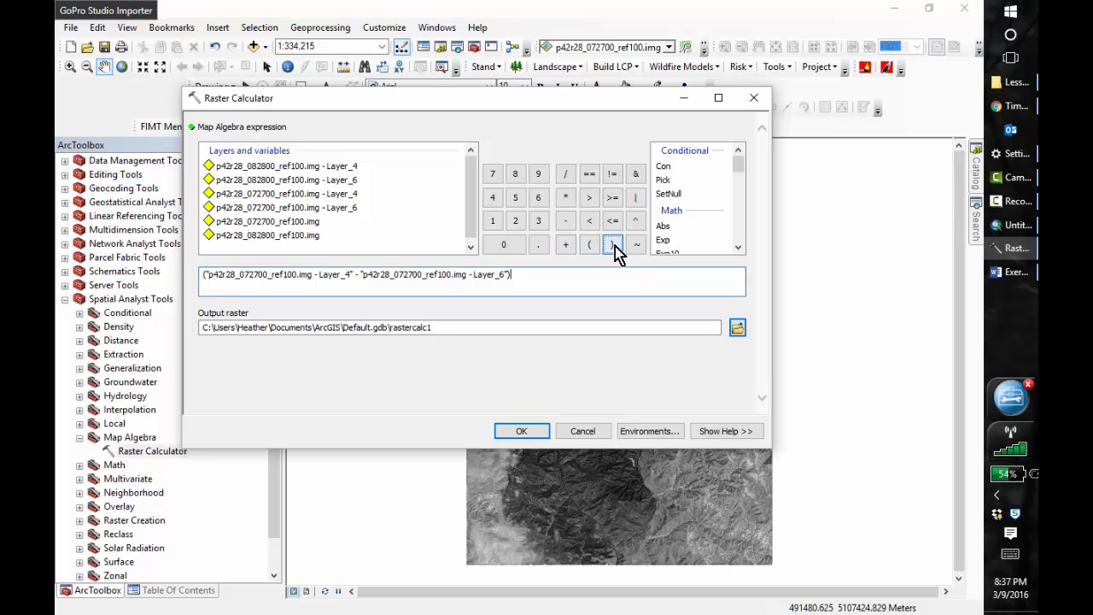
# - Divide the expression by ("p42r28_072700_ref100.img - Layer_4" + "p42r28_072700_ref100.img - Layer_6")
pyautogui.click(566, 174)
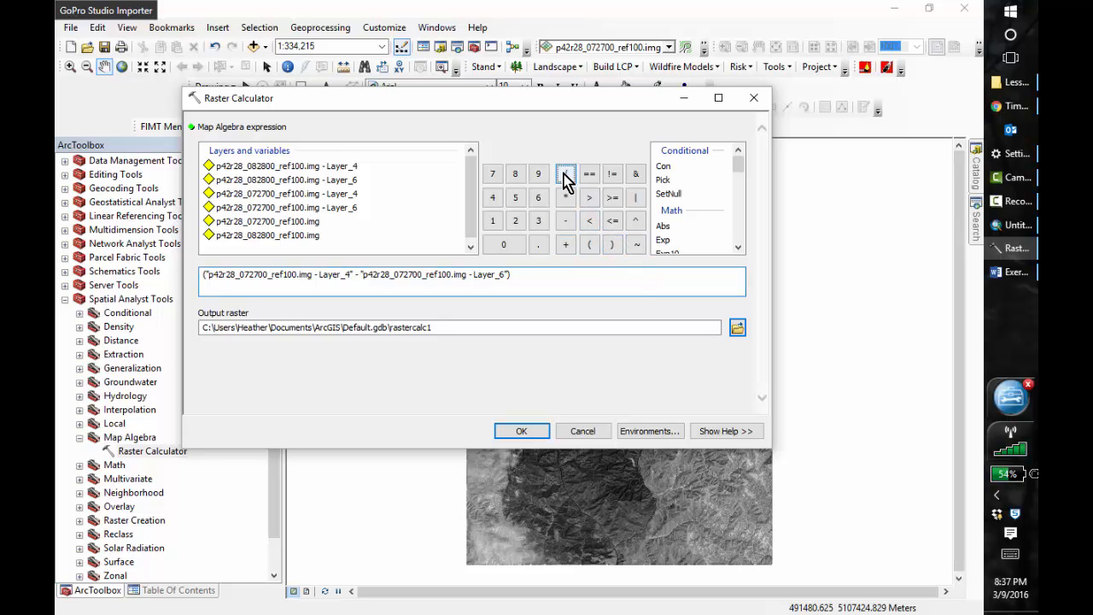
pyautogui.click(589, 245)
pyautogui.doubleClick(333, 195)
pyautogui.doubleClick(339, 207)
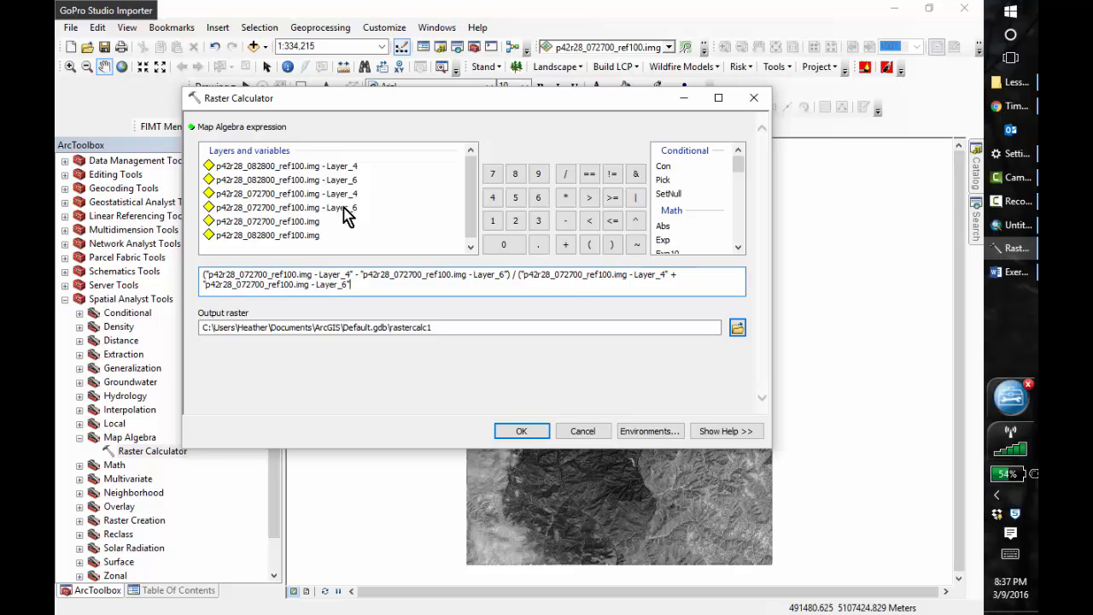
pyautogui.click(618, 249)
# - Browse for the output raster location and create a folder named Outputs in 407\Lesson_7\dNBR_data
pyautogui.click(738, 331)
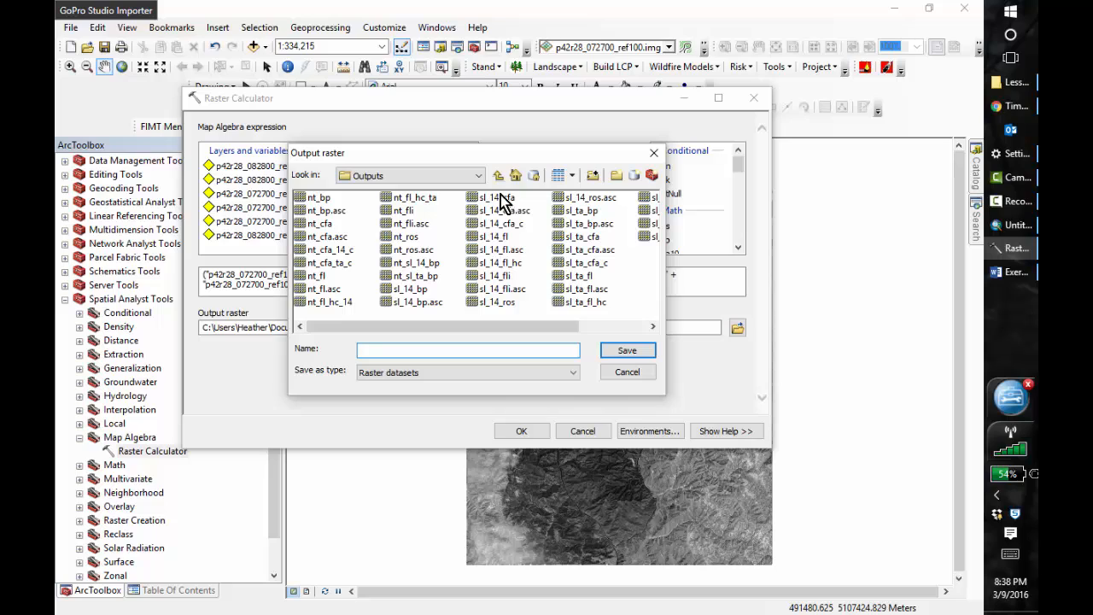
pyautogui.click(502, 176)
pyautogui.click(503, 175)
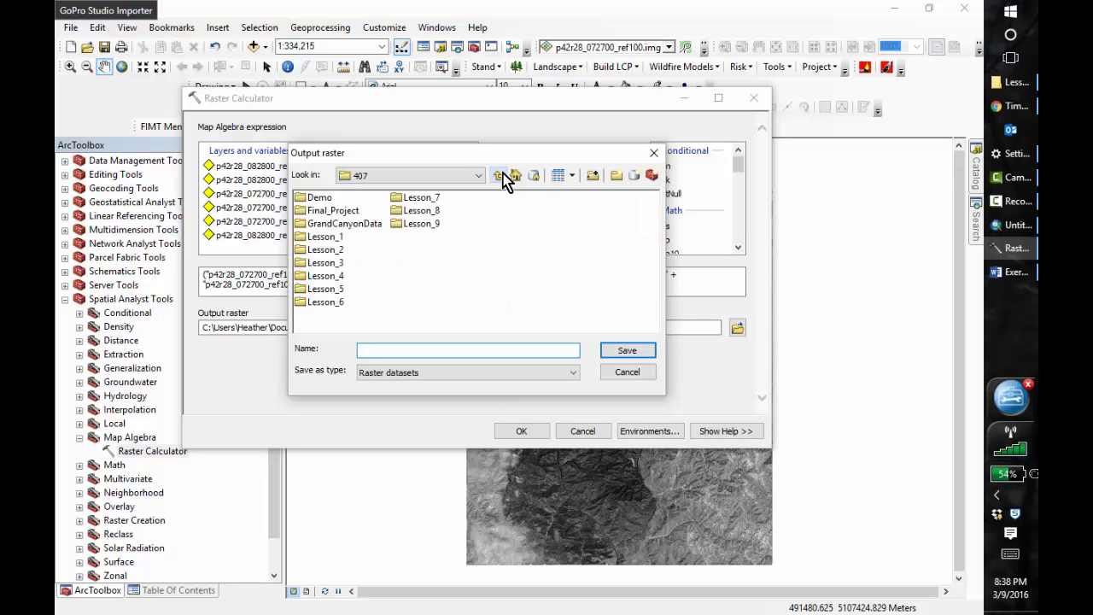
pyautogui.doubleClick(416, 202)
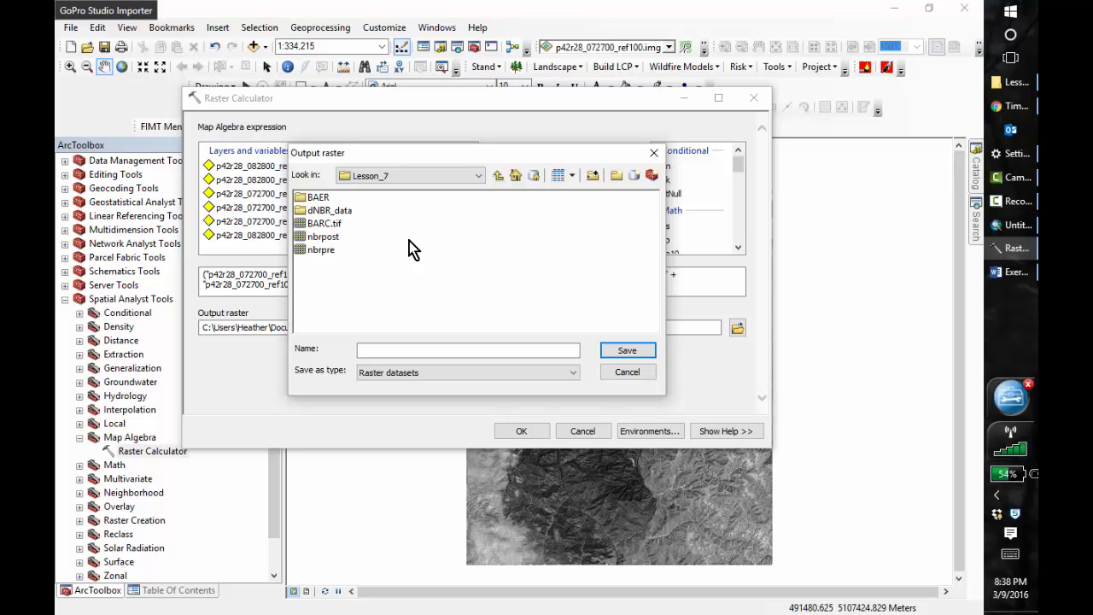
pyautogui.doubleClick(331, 214)
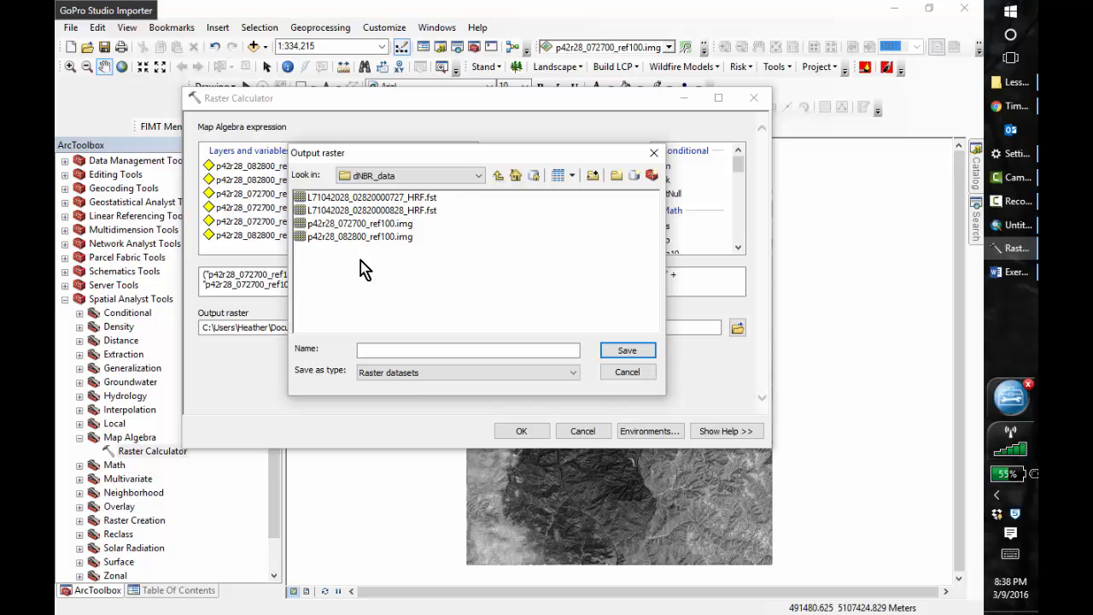
pyautogui.click(616, 176)
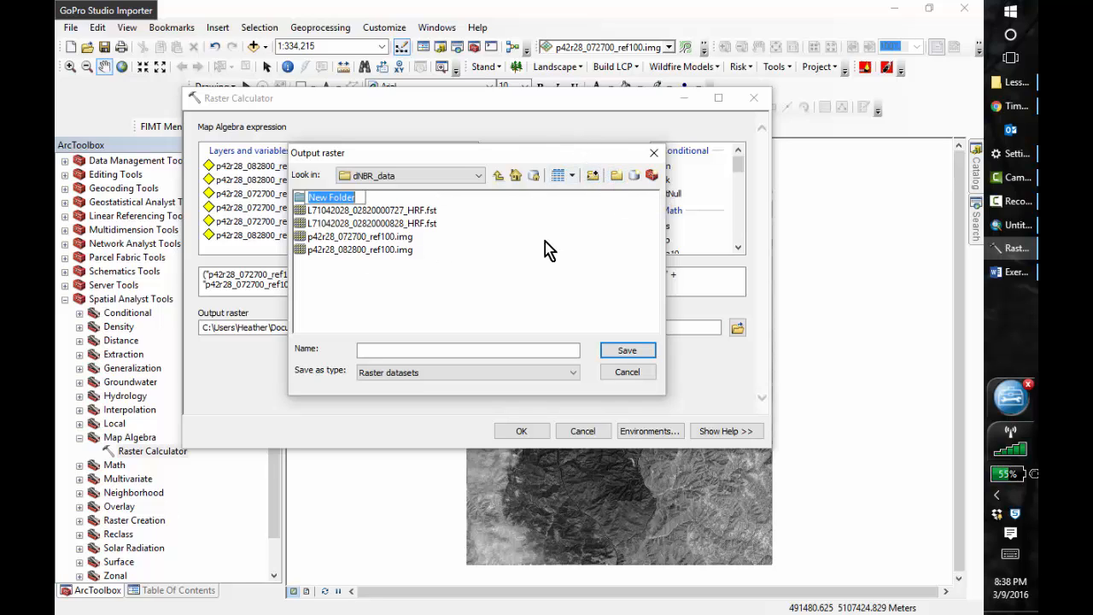
pyautogui.write('Outputs')
pyautogui.click(646, 347)
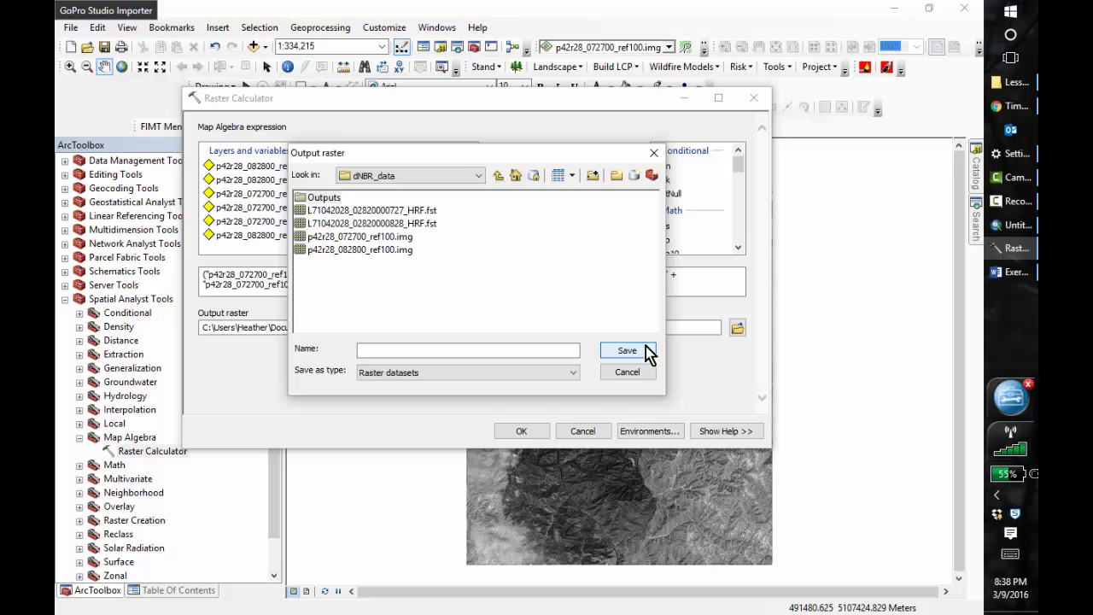
# - Name the output raster NBRpre in the Outputs folder and try to run the calculation
pyautogui.doubleClick(301, 198)
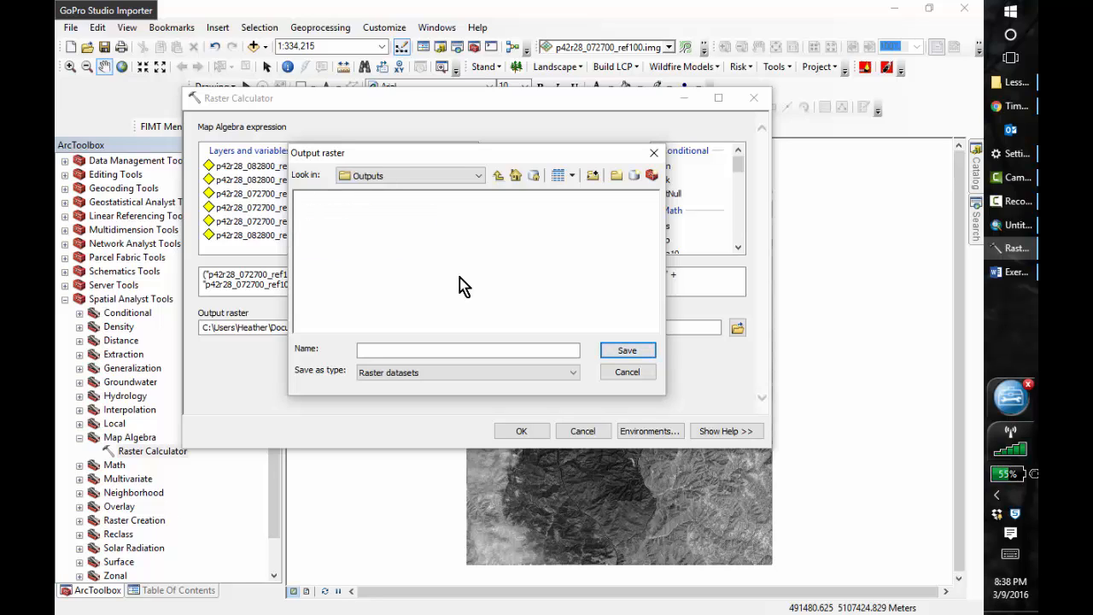
pyautogui.click(536, 353)
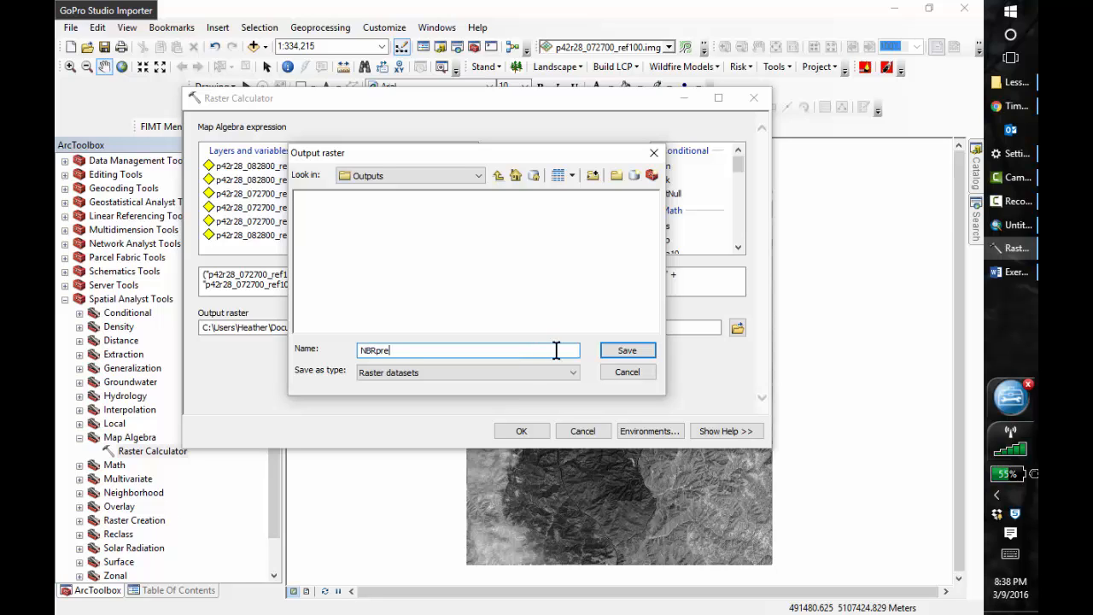
pyautogui.click(629, 352)
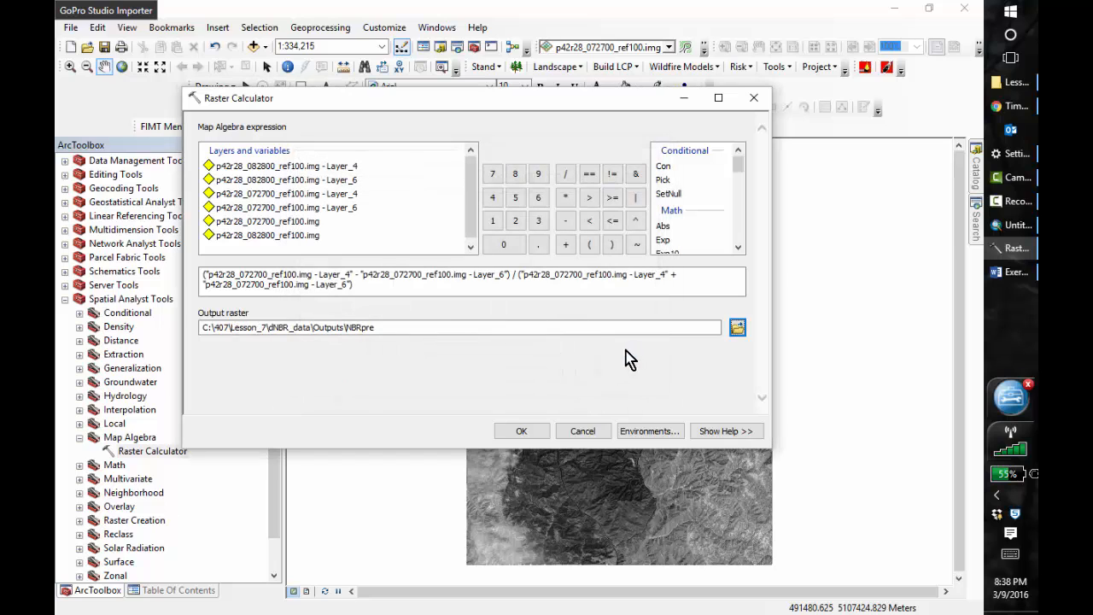
pyautogui.click(522, 432)
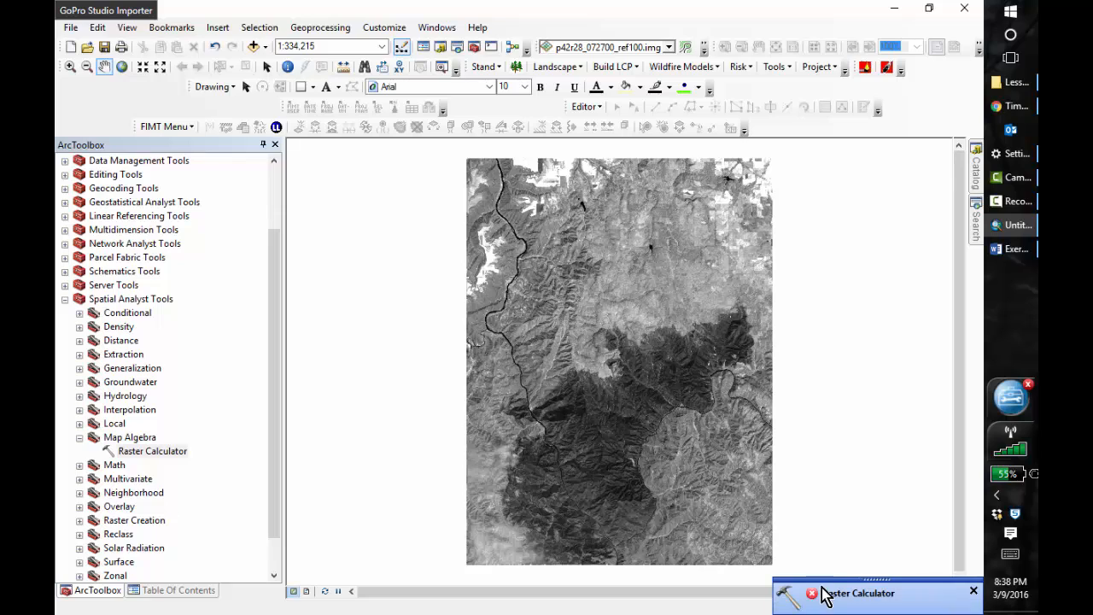
pyautogui.click(323, 28)
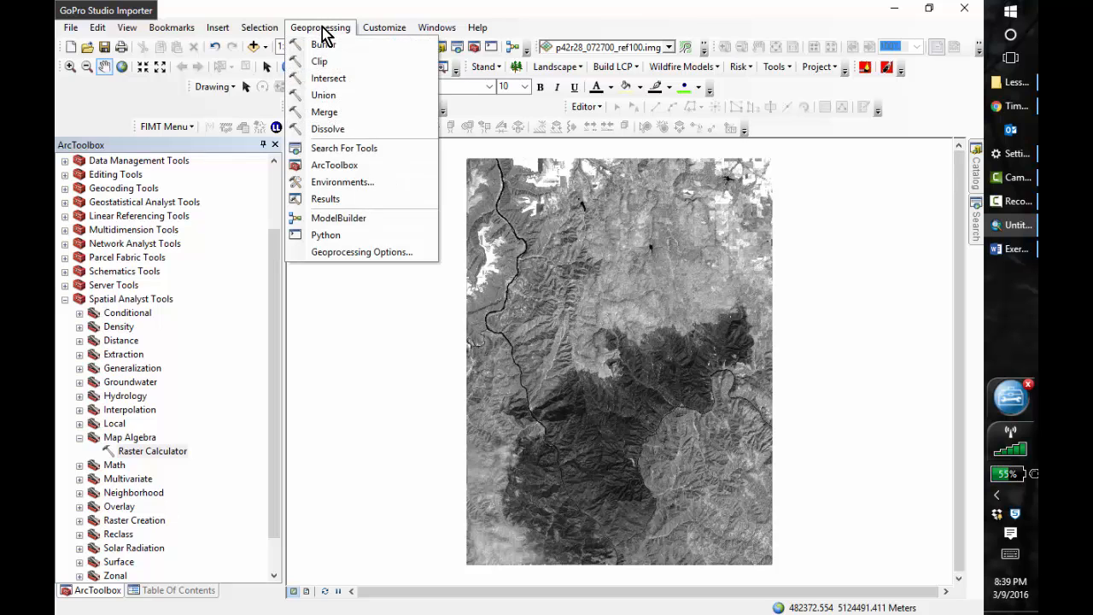
pyautogui.click(345, 183)
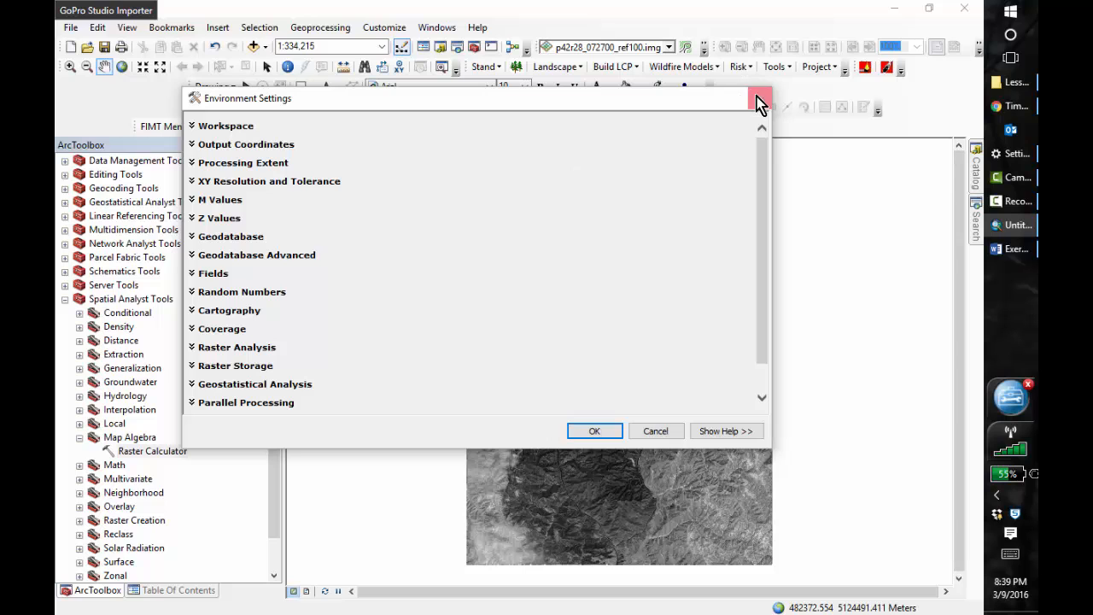
pyautogui.click(755, 102)
# - Examine the messages of the Raster Calculator run in the current session's geoprocessing results, then close the results
pyautogui.click(304, 27)
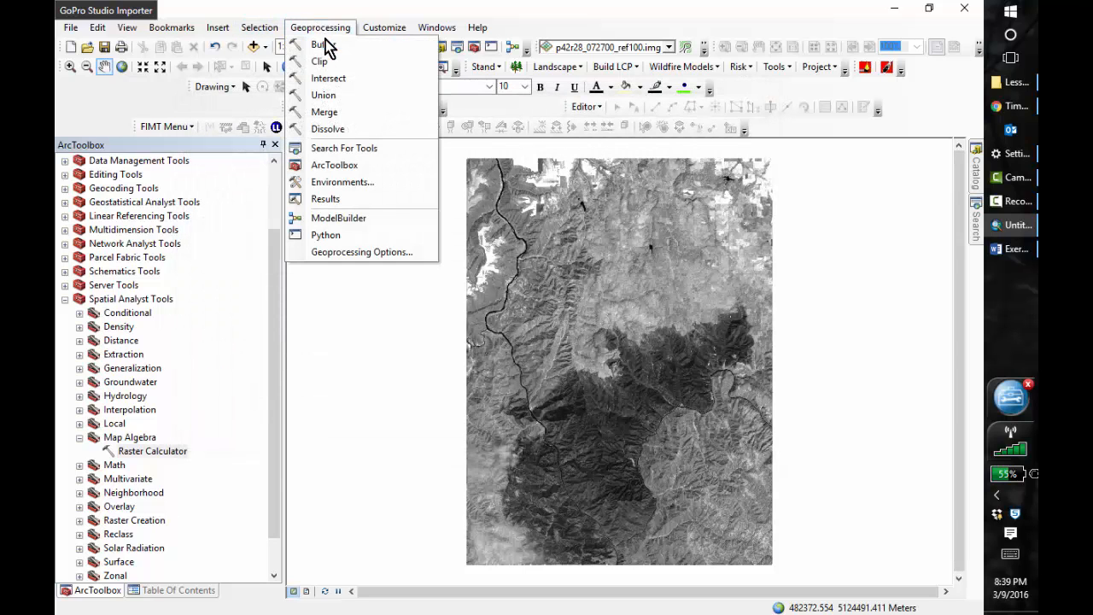
pyautogui.click(328, 200)
pyautogui.click(232, 122)
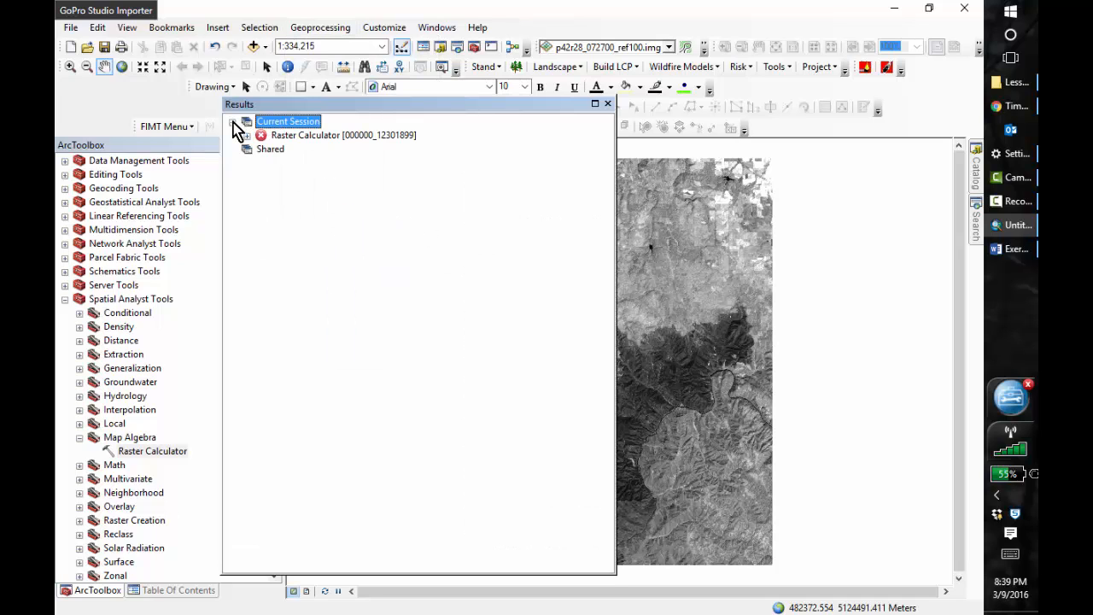
pyautogui.click(247, 136)
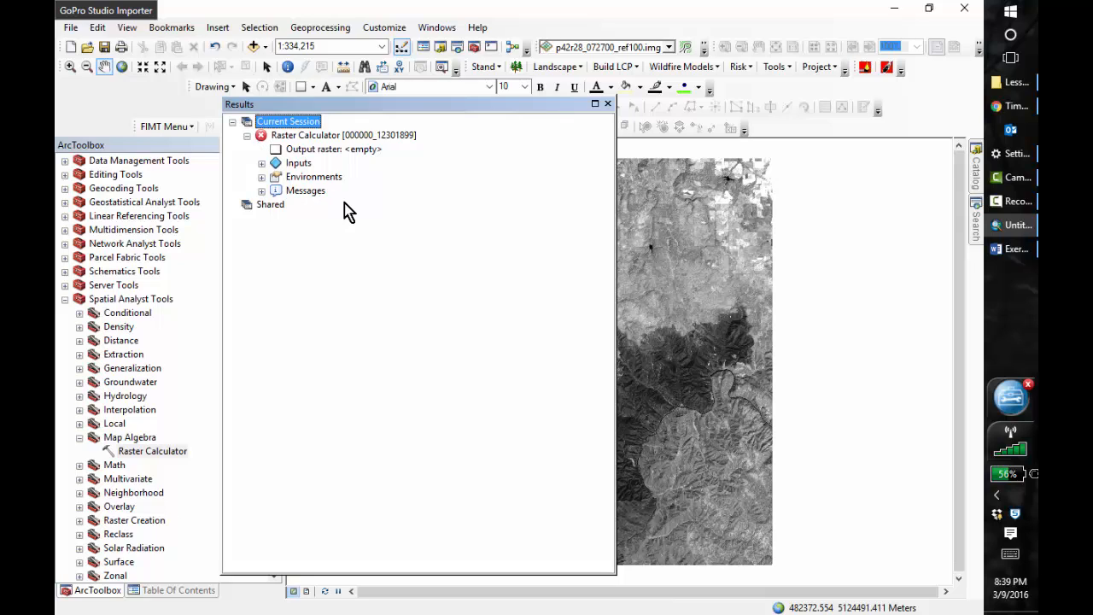
pyautogui.click(261, 191)
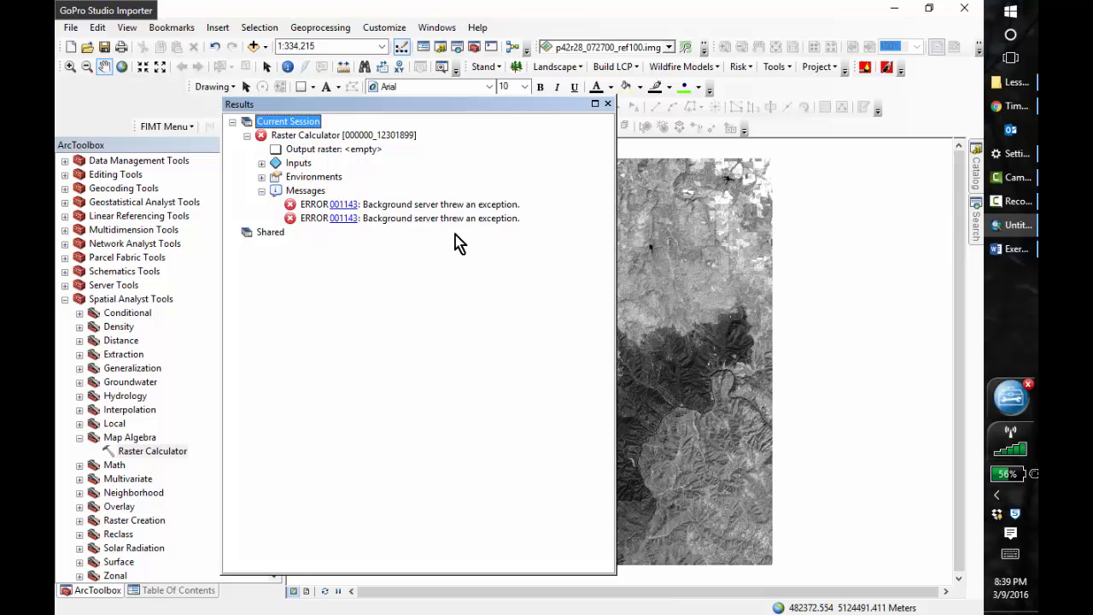
pyautogui.click(607, 103)
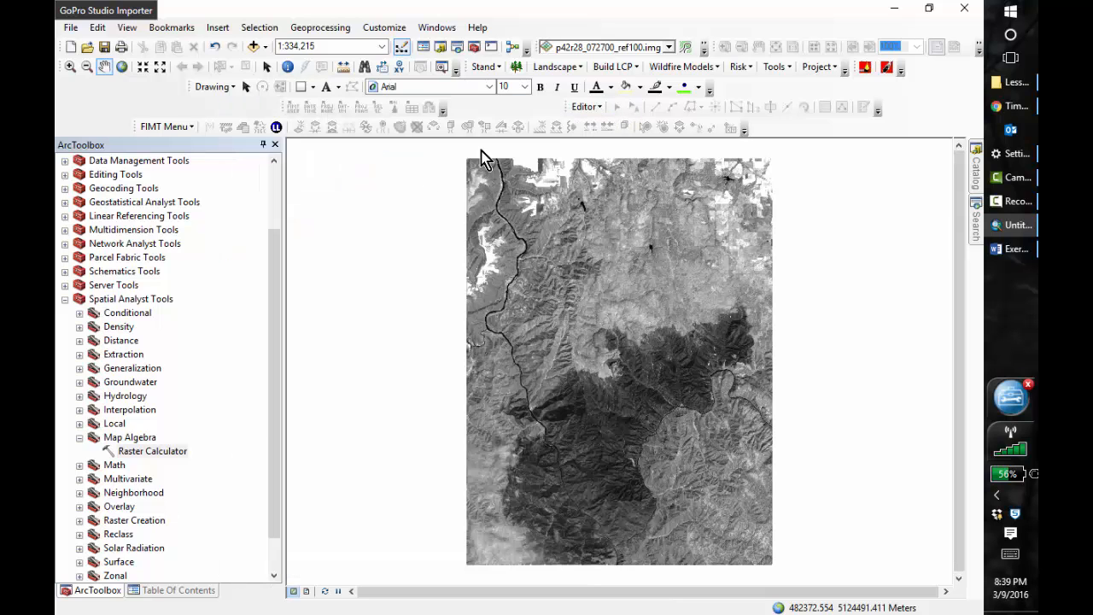
# - Start the Raster Calculator again to repeat the calculation
pyautogui.doubleClick(152, 451)
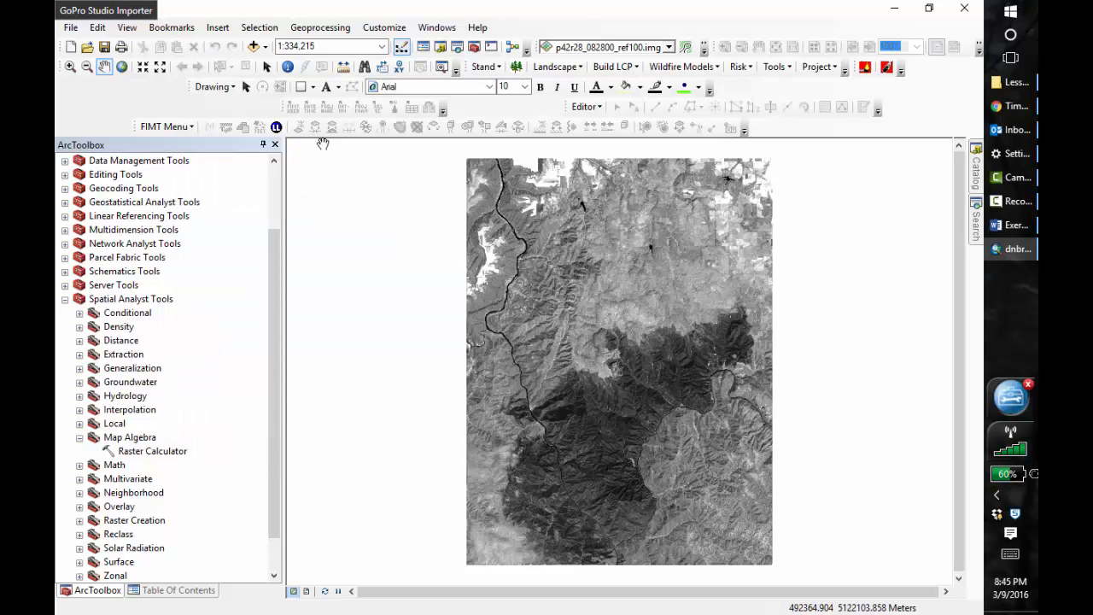
pyautogui.click(172, 456)
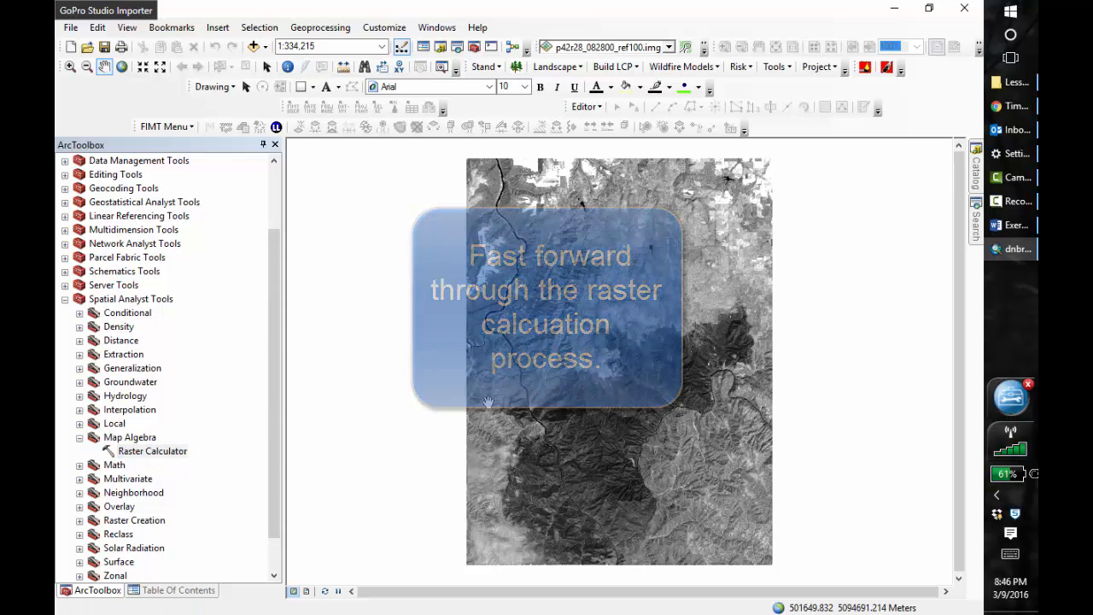
# - Check the current session's geoprocessing results for the Raster Calculator run, then close the results
pyautogui.click(331, 32)
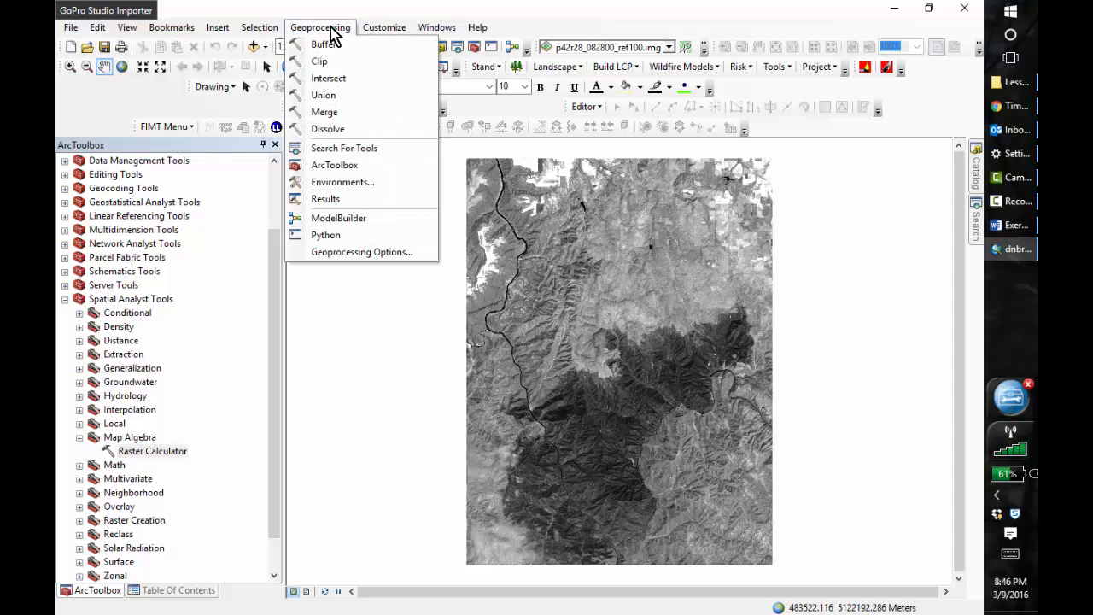
pyautogui.click(343, 200)
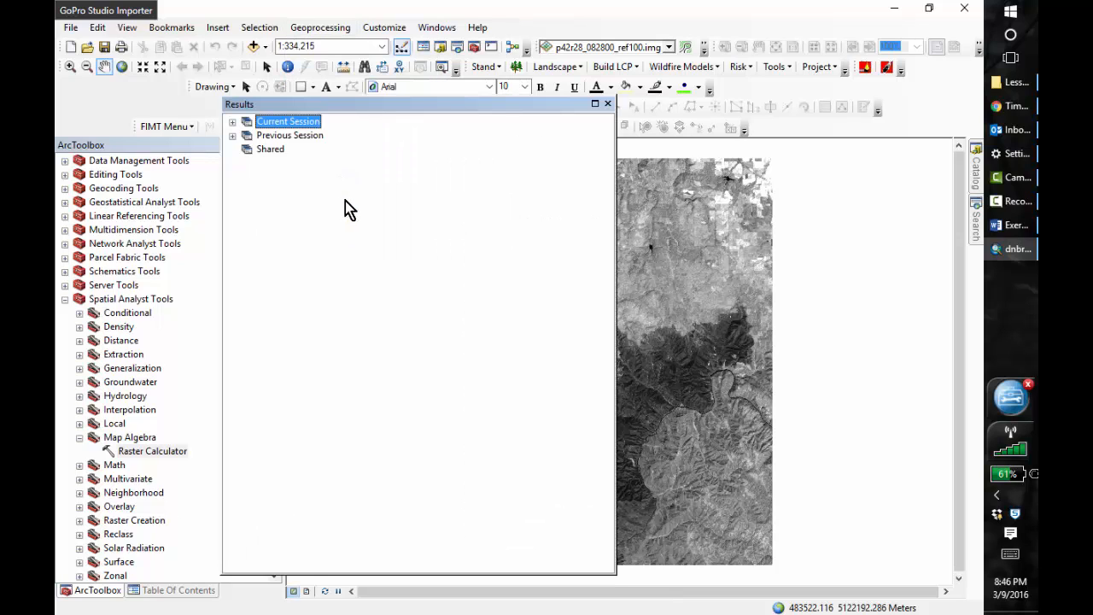
pyautogui.click(232, 122)
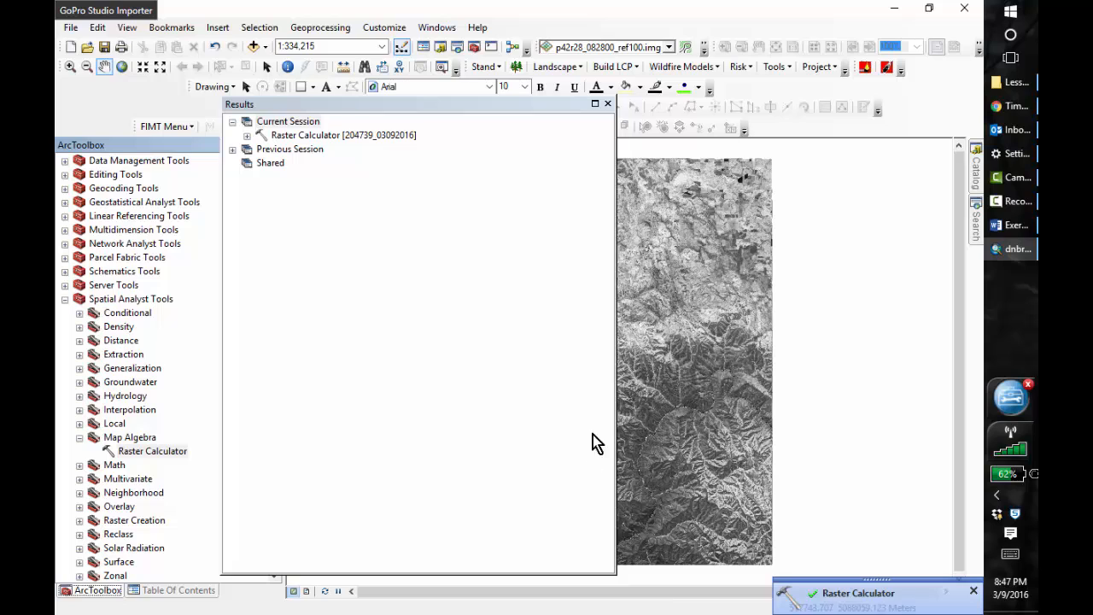
pyautogui.click(607, 103)
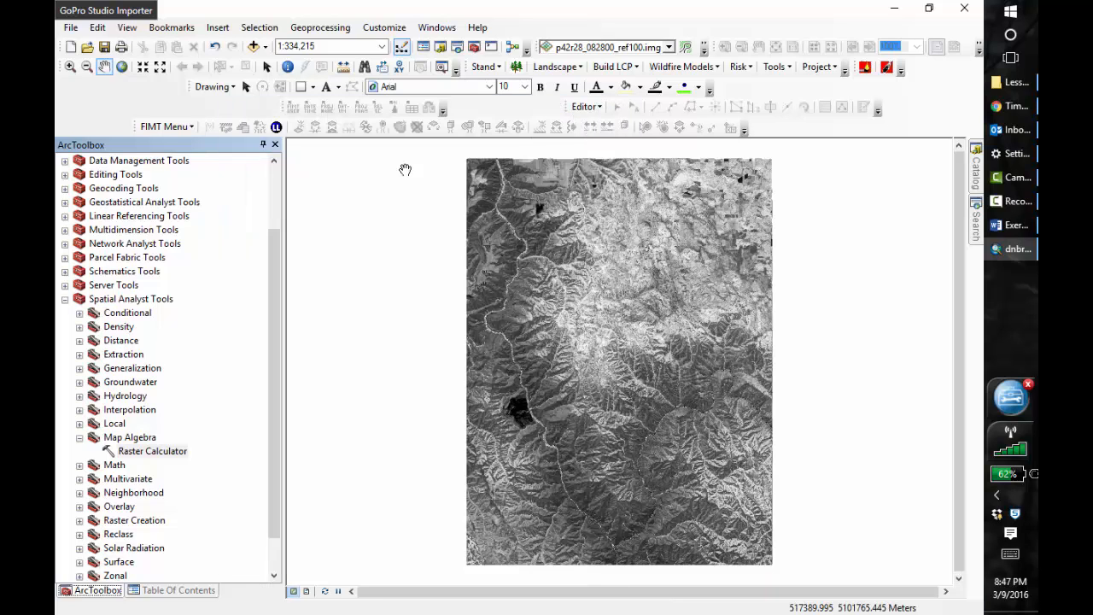
# - Start a new Raster Calculator expression with the post-fire numerator: ("p42r28_082800_ref100.img - Layer_4" - "p42r28_082800_ref100.img - Layer_6") followed by a division sign
pyautogui.doubleClick(171, 453)
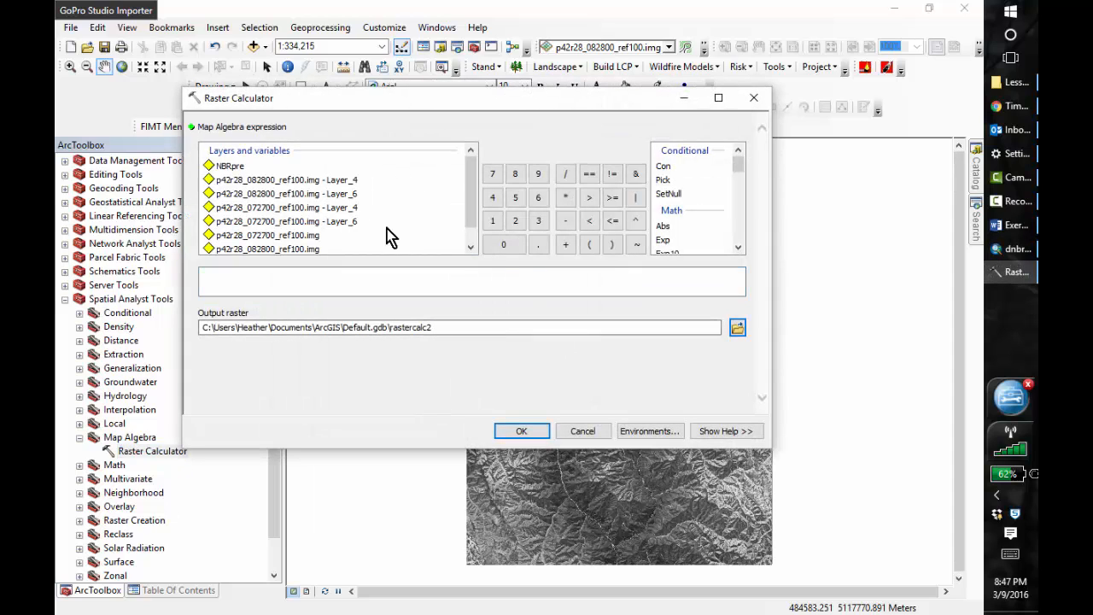
pyautogui.click(590, 245)
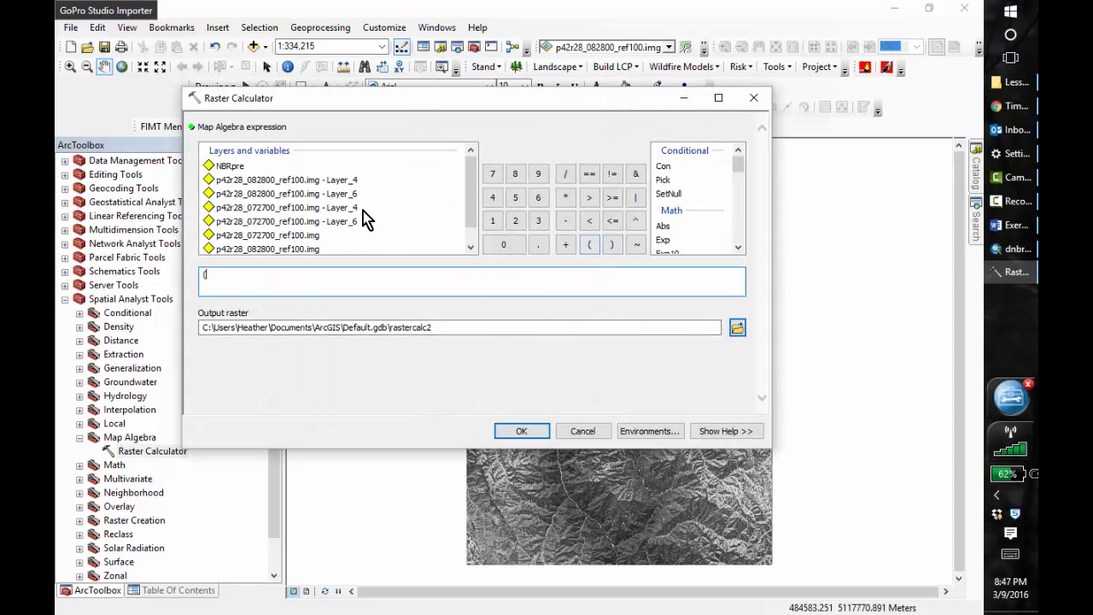
pyautogui.doubleClick(331, 181)
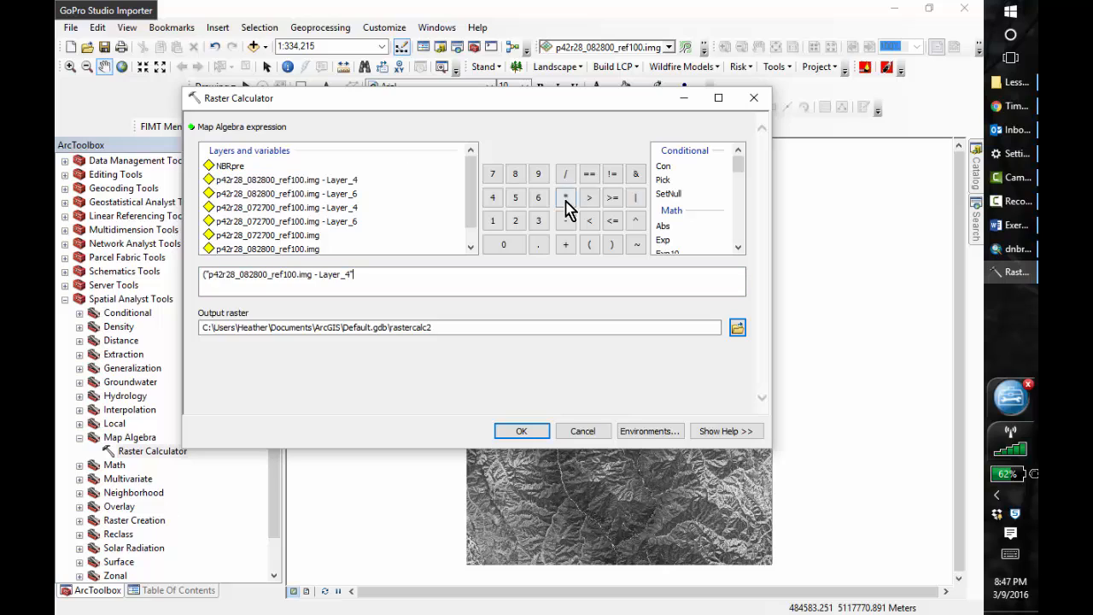
pyautogui.click(565, 220)
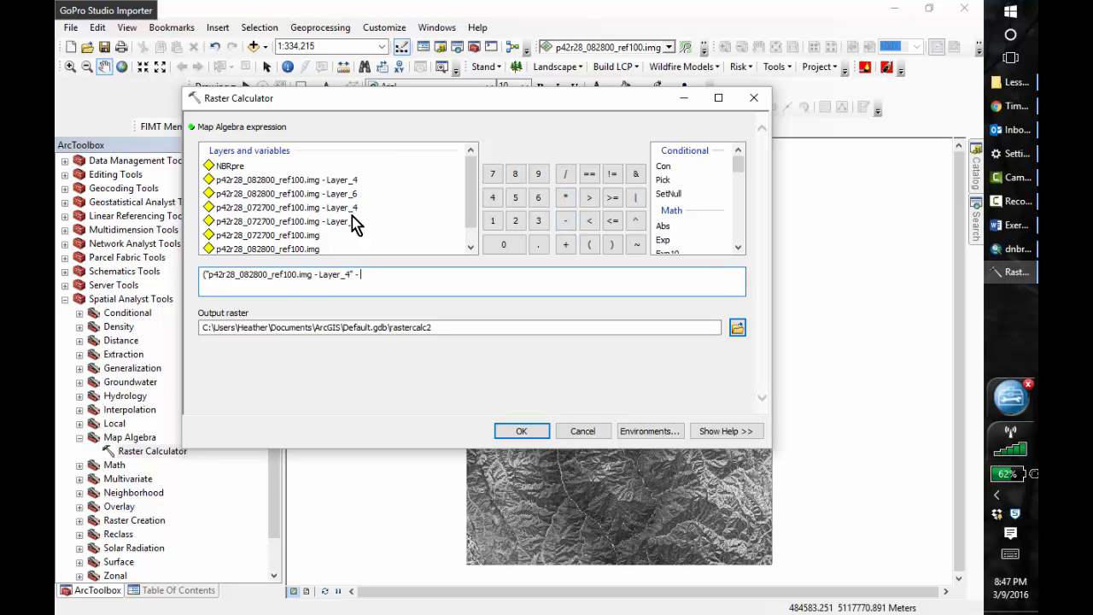
pyautogui.doubleClick(341, 195)
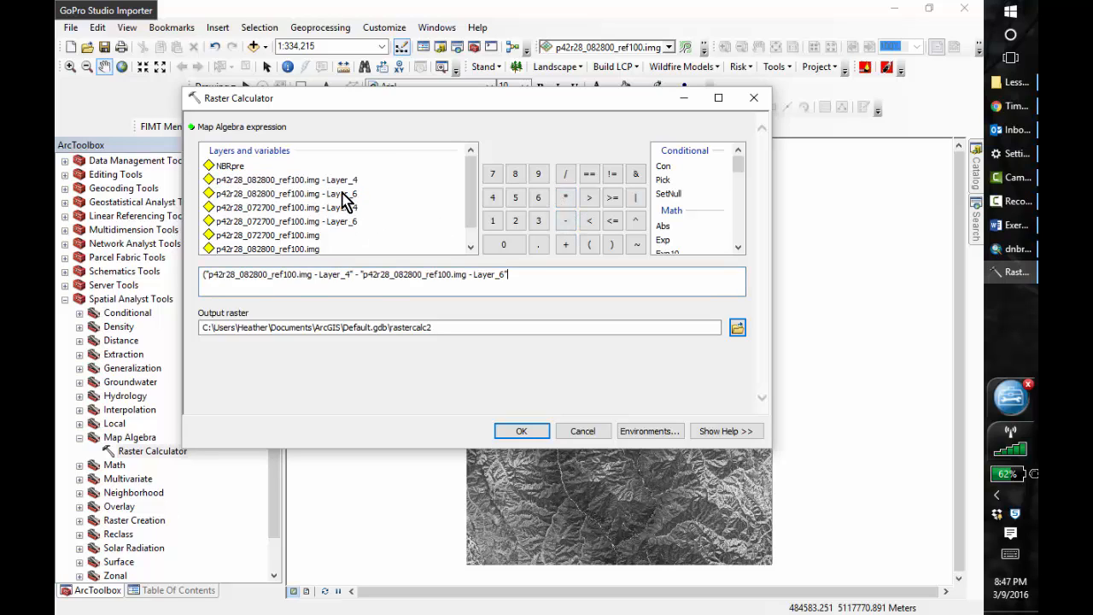
pyautogui.click(566, 176)
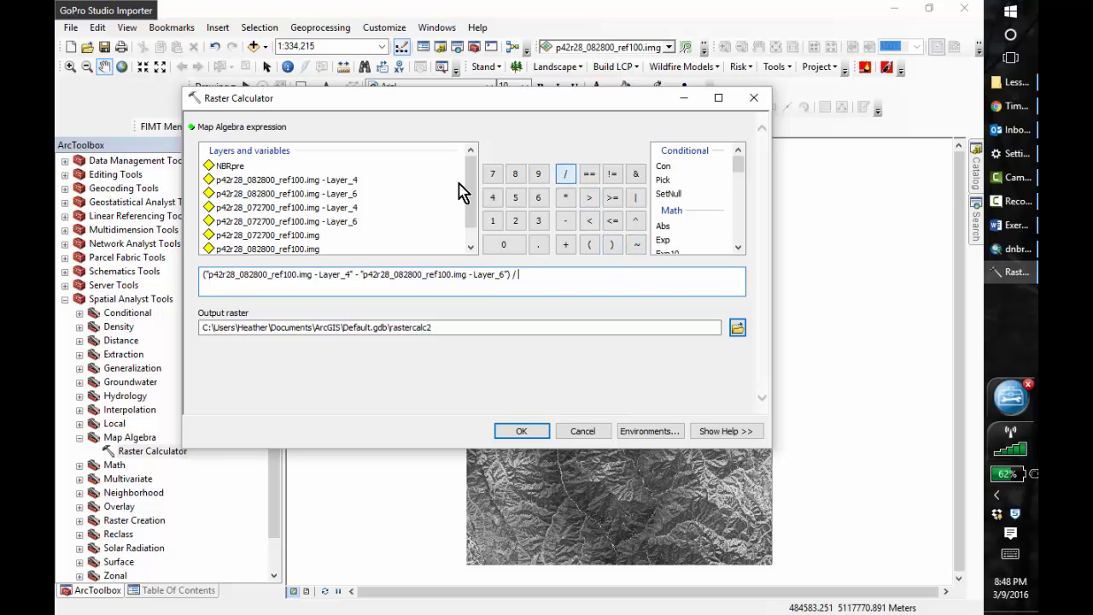
# - Complete the post-fire NBR expression with the denominator ("p42r28_082800_ref100.img - Layer_4" + "p42r28_082800_ref100.img - Layer_6")
pyautogui.doubleClick(331, 181)
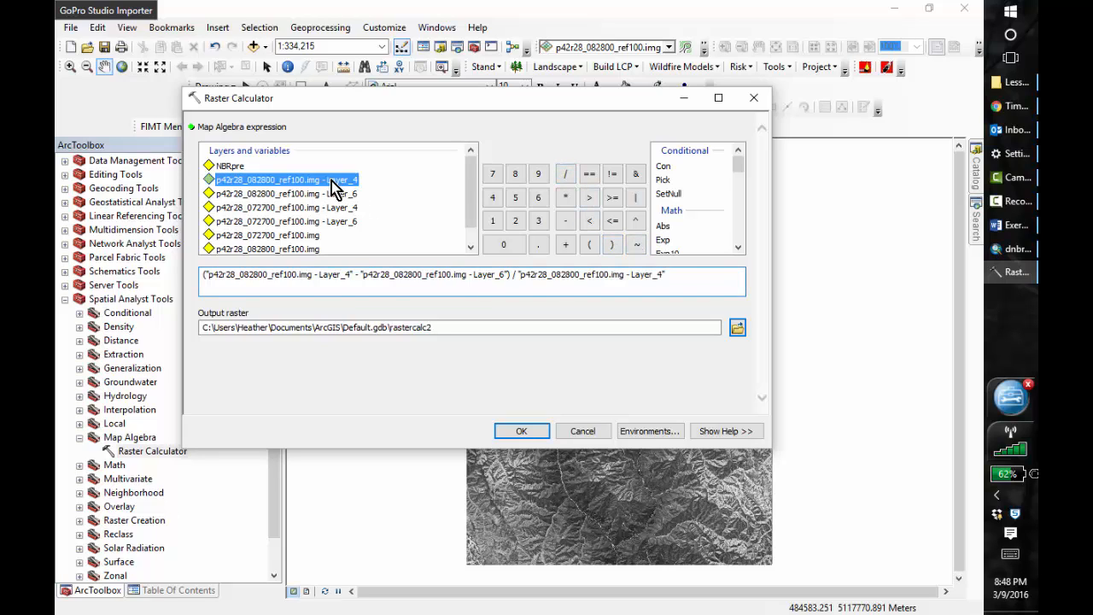
pyautogui.click(519, 277)
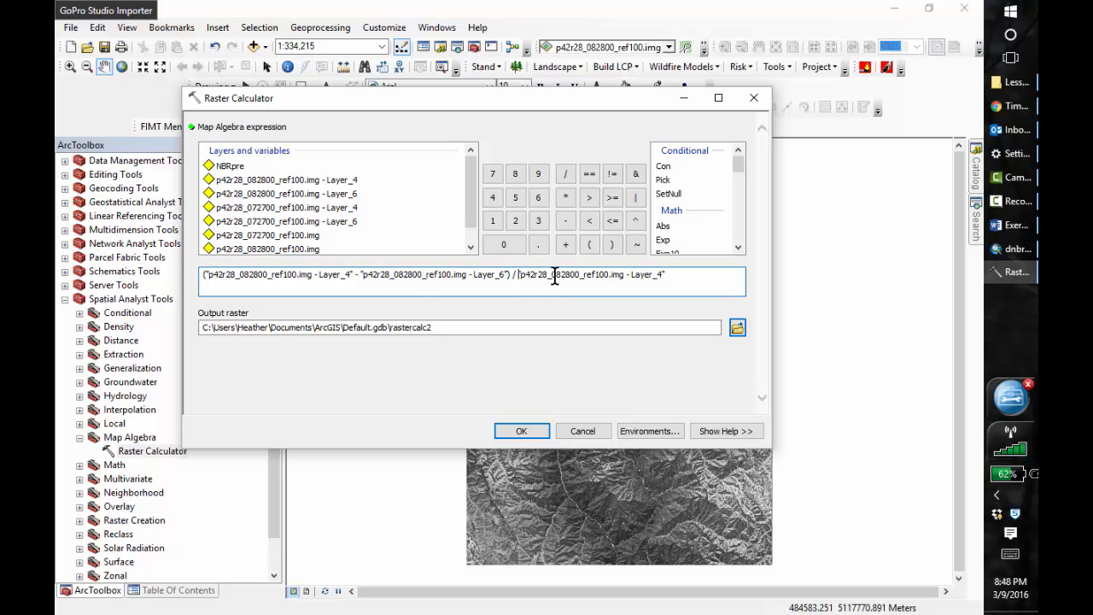
pyautogui.click(589, 244)
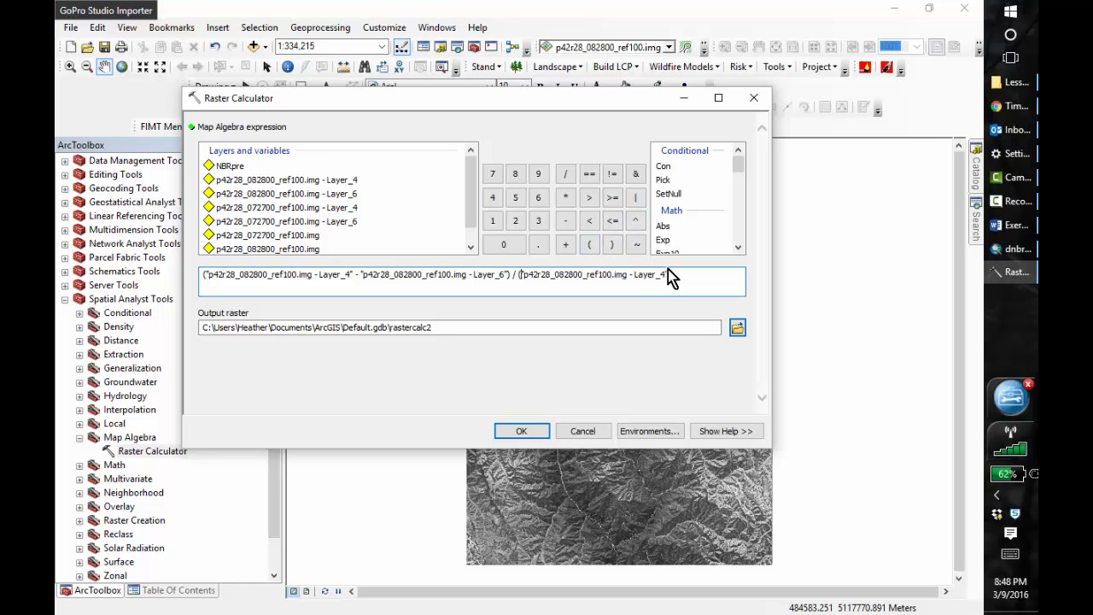
pyautogui.click(567, 245)
pyautogui.doubleClick(339, 194)
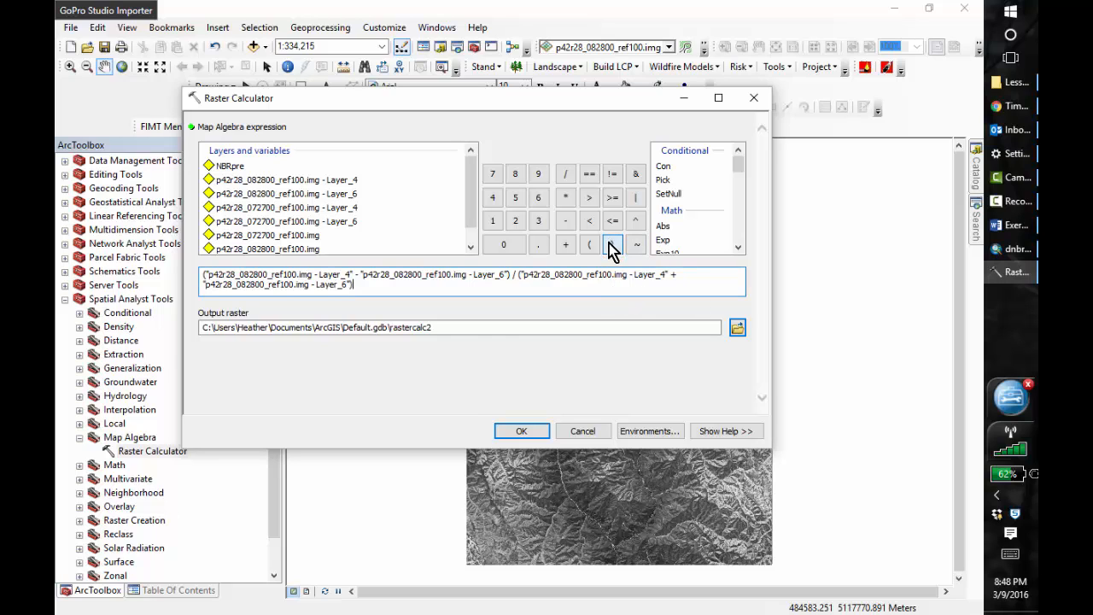
# - Name the output raster nbrpost in the Outputs folder and run the post-fire NBR calculation
pyautogui.click(737, 329)
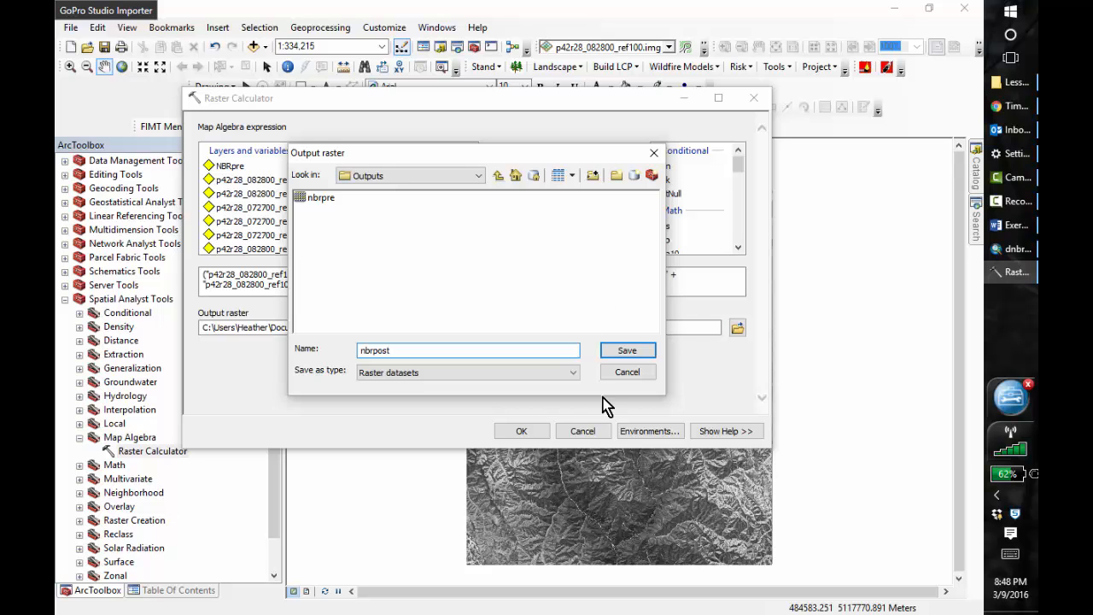
pyautogui.click(626, 352)
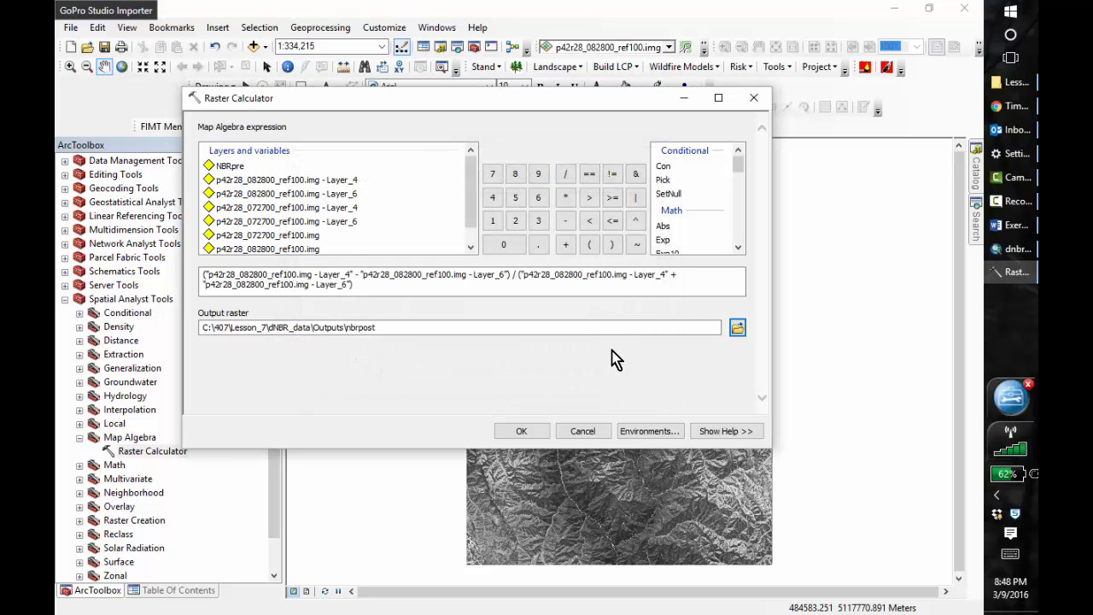
pyautogui.click(530, 435)
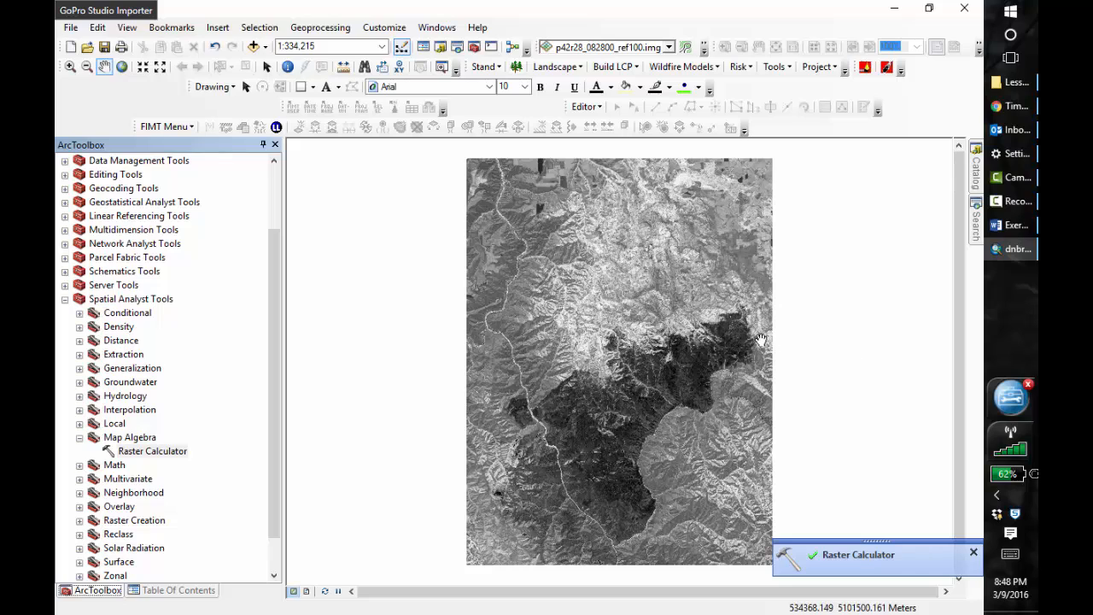
# - Turn off all layers in the map and collapse all of their legends
pyautogui.click(179, 591)
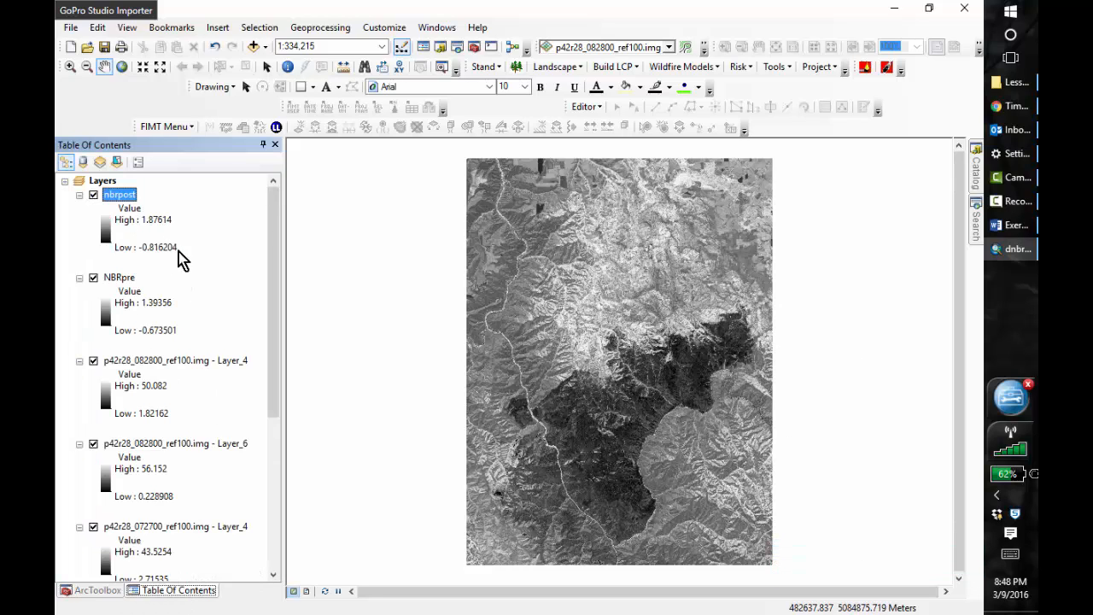
pyautogui.click(93, 196)
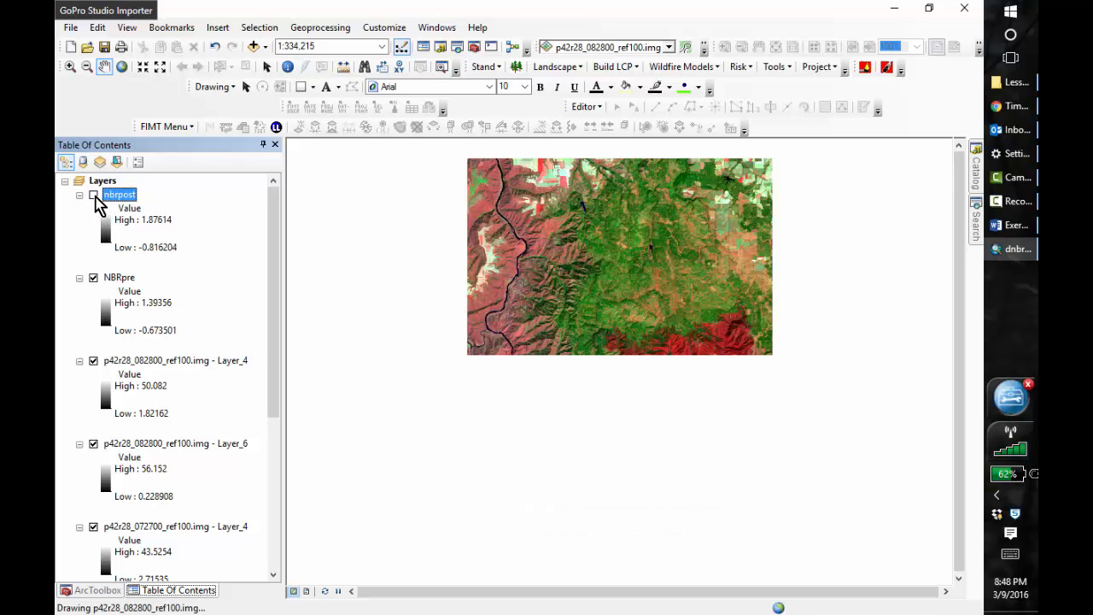
pyautogui.keyDown('ctrl'); pyautogui.click(93, 277); pyautogui.keyUp('ctrl')
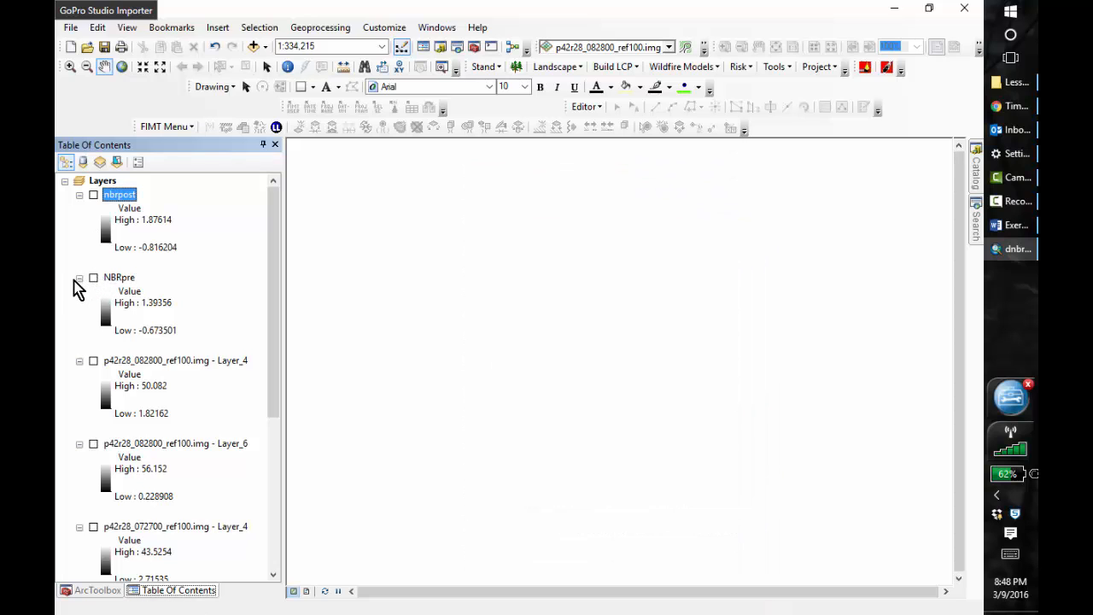
pyautogui.keyDown('ctrl'); pyautogui.click(78, 281); pyautogui.keyUp('ctrl')
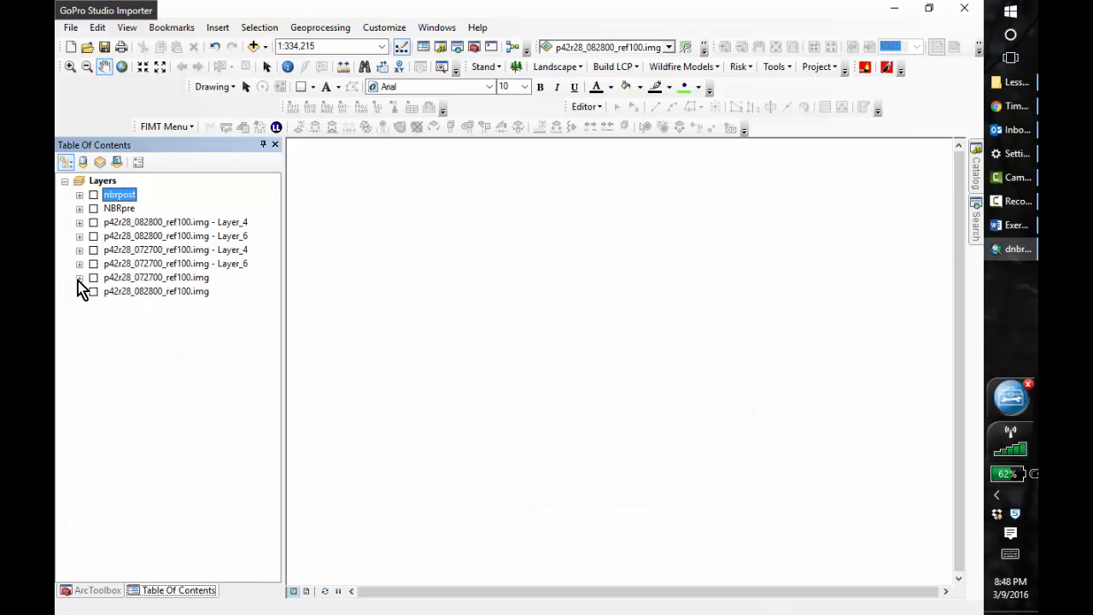
# - Turn on the NBRpre and nbrpost layers and toggle nbrpost repeatedly to compare the two, leaving both on
pyautogui.click(93, 209)
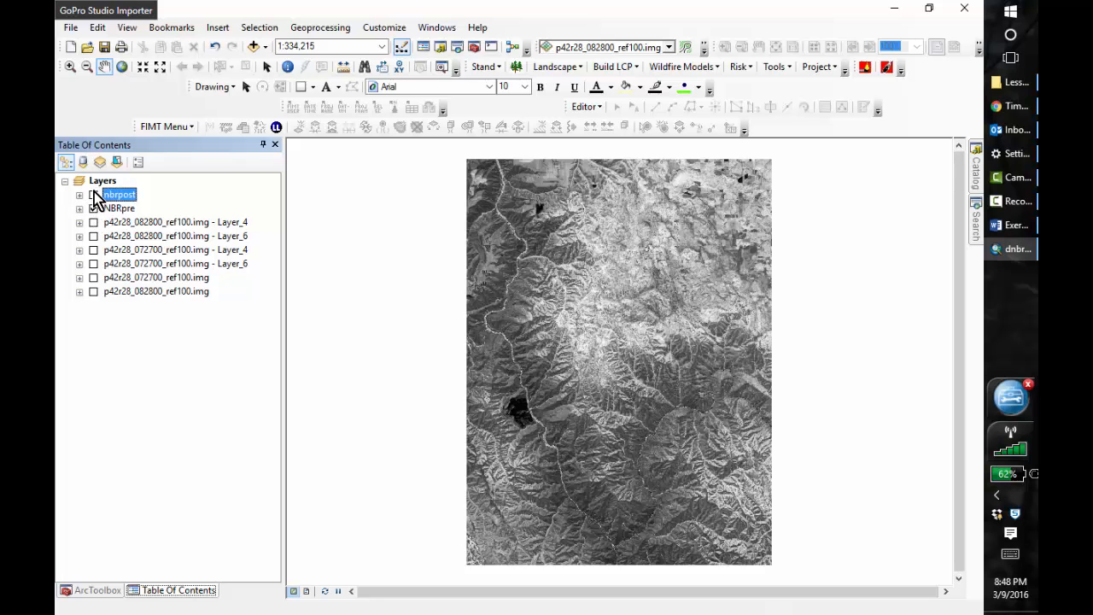
pyautogui.click(94, 196)
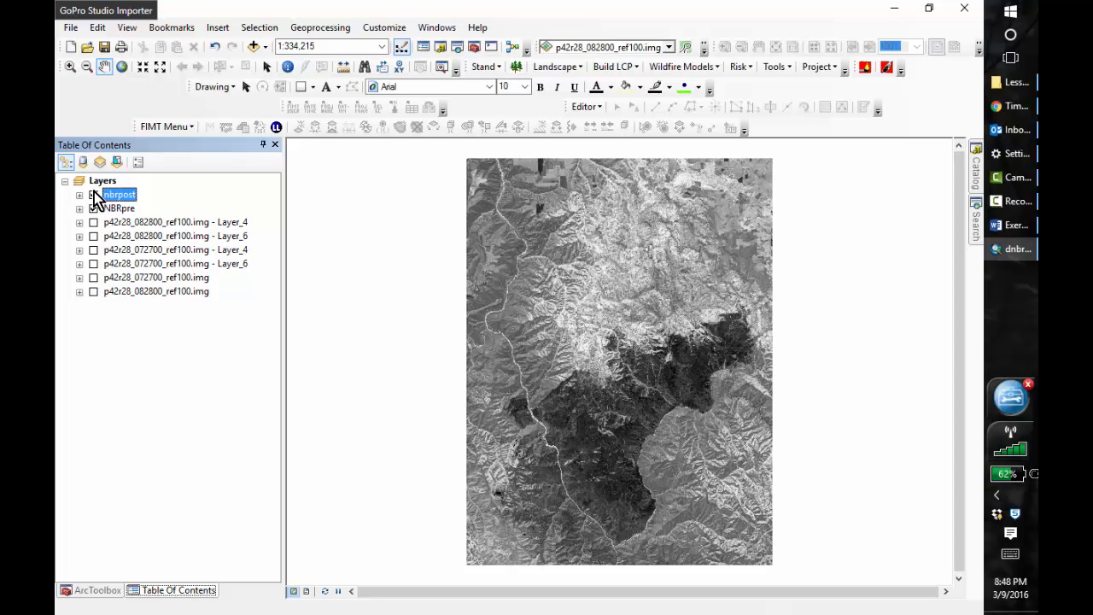
pyautogui.click(94, 196)
pyautogui.click(94, 196)
pyautogui.click(94, 197)
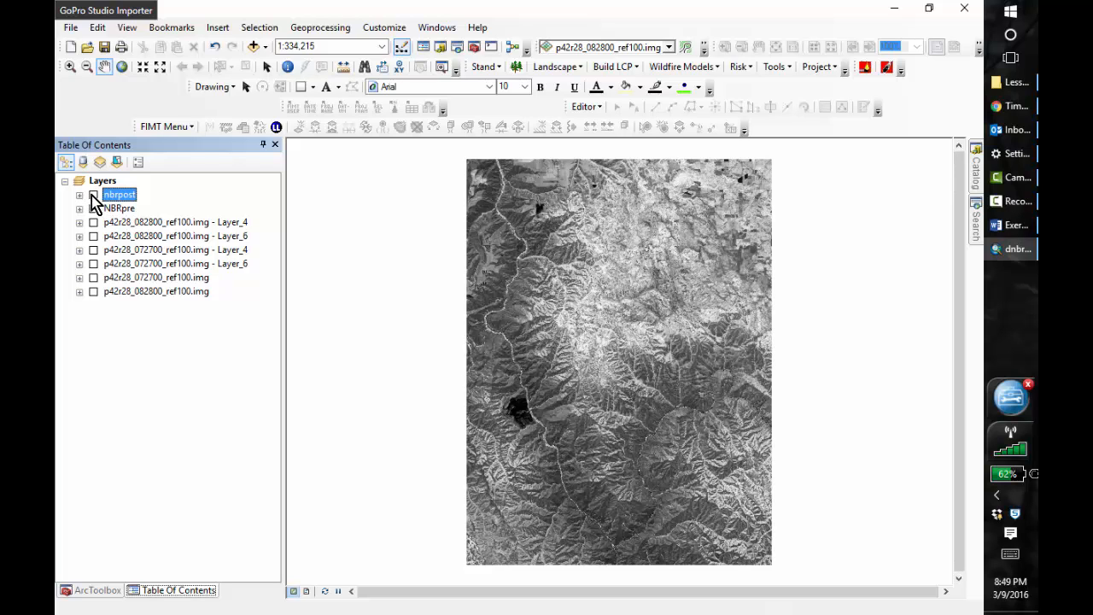
pyautogui.click(94, 197)
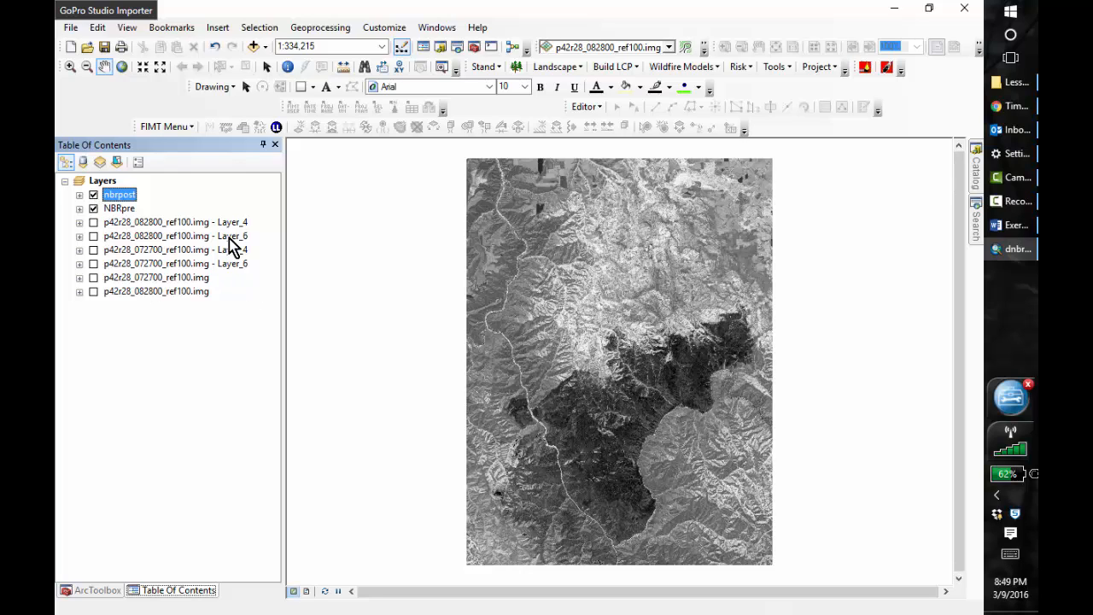
# - Build the dNBR expression 1000 * ("NBRpre" - "nbrpost") in a new Raster Calculator run
pyautogui.click(97, 590)
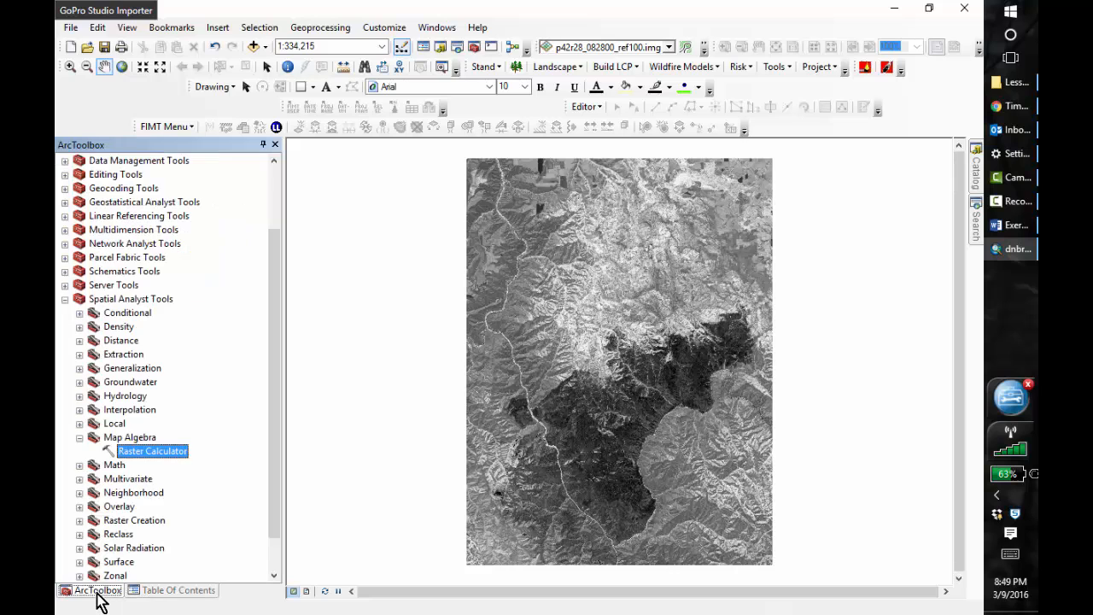
pyautogui.doubleClick(146, 451)
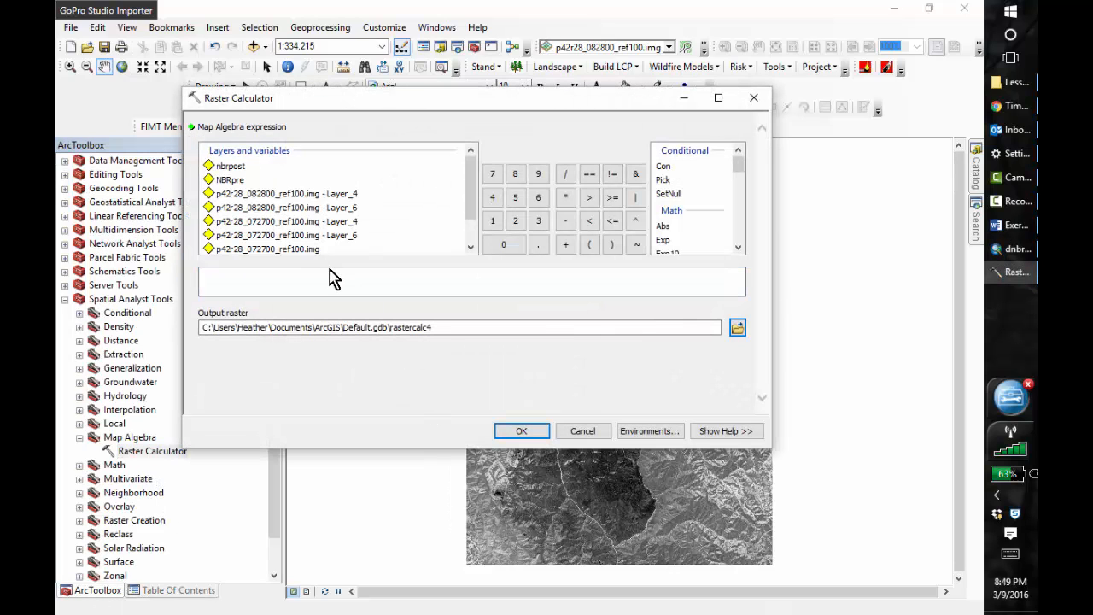
pyautogui.click(337, 285)
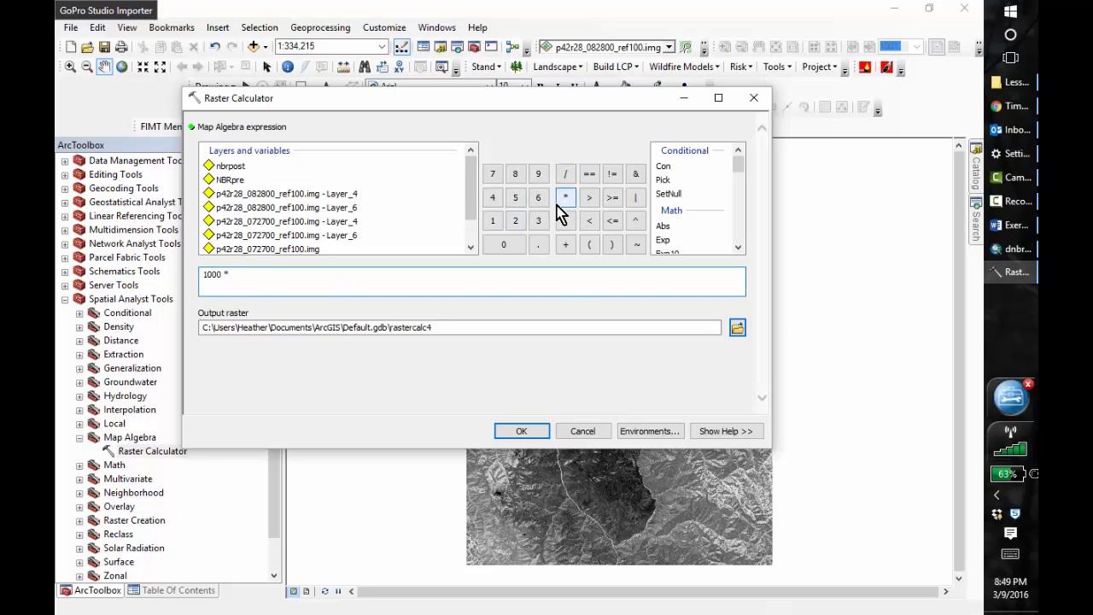
pyautogui.click(593, 243)
pyautogui.doubleClick(228, 181)
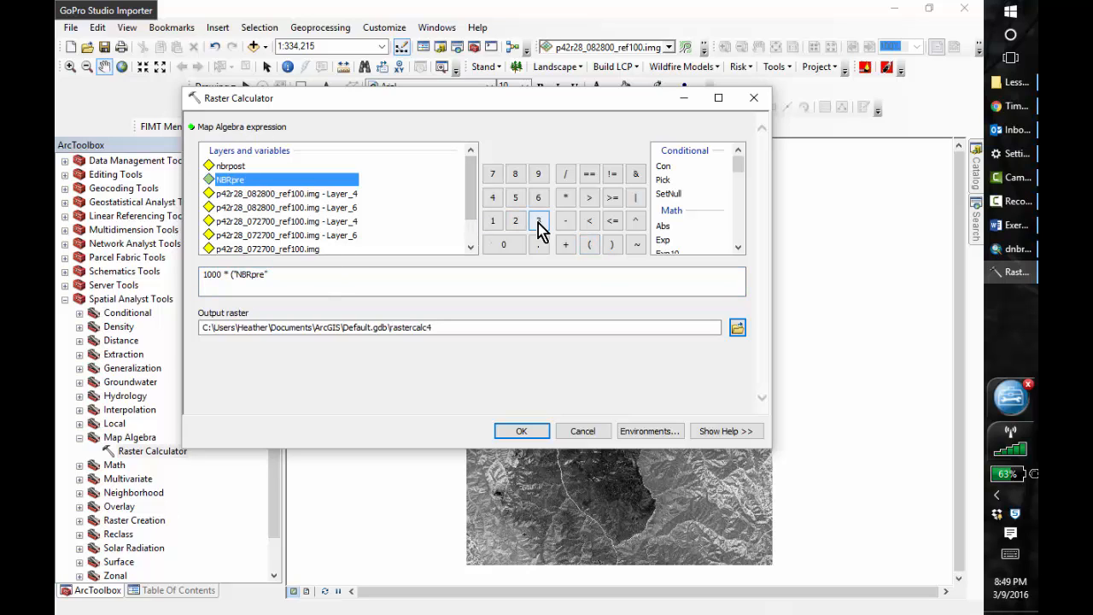
pyautogui.click(565, 221)
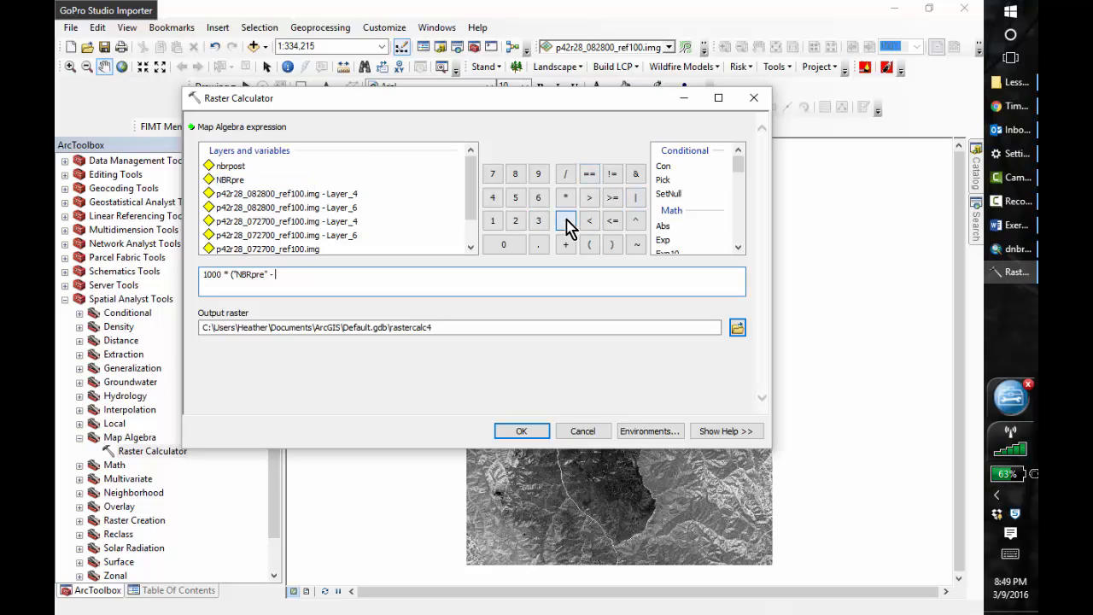
pyautogui.click(229, 166)
pyautogui.doubleClick(230, 168)
pyautogui.click(612, 245)
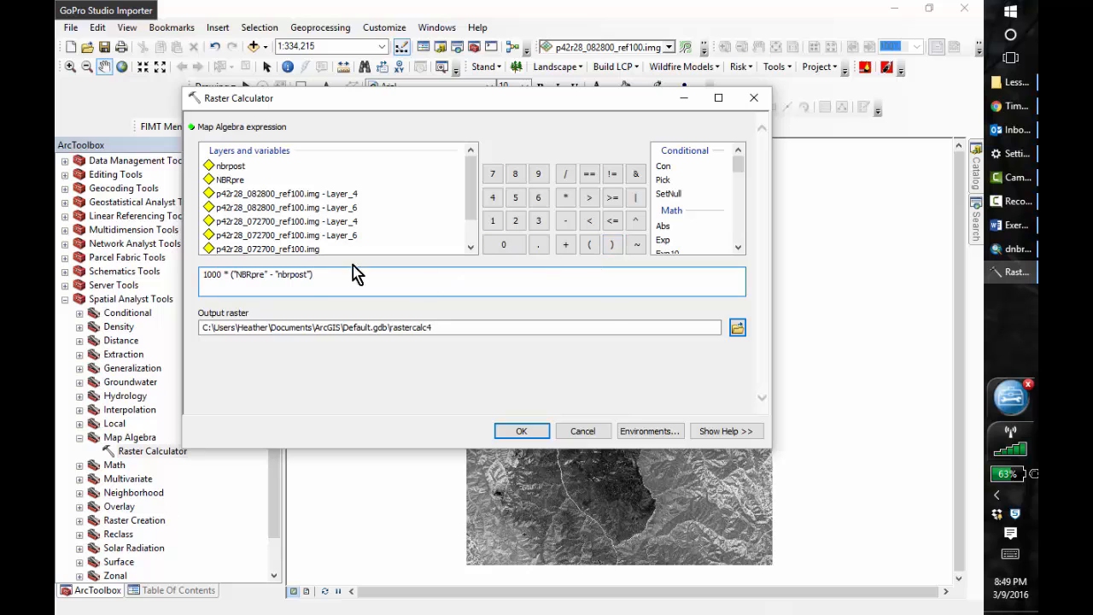
# - Name the output raster dNBR in the Outputs folder, run the calculation, and show the map's layer list
pyautogui.click(737, 331)
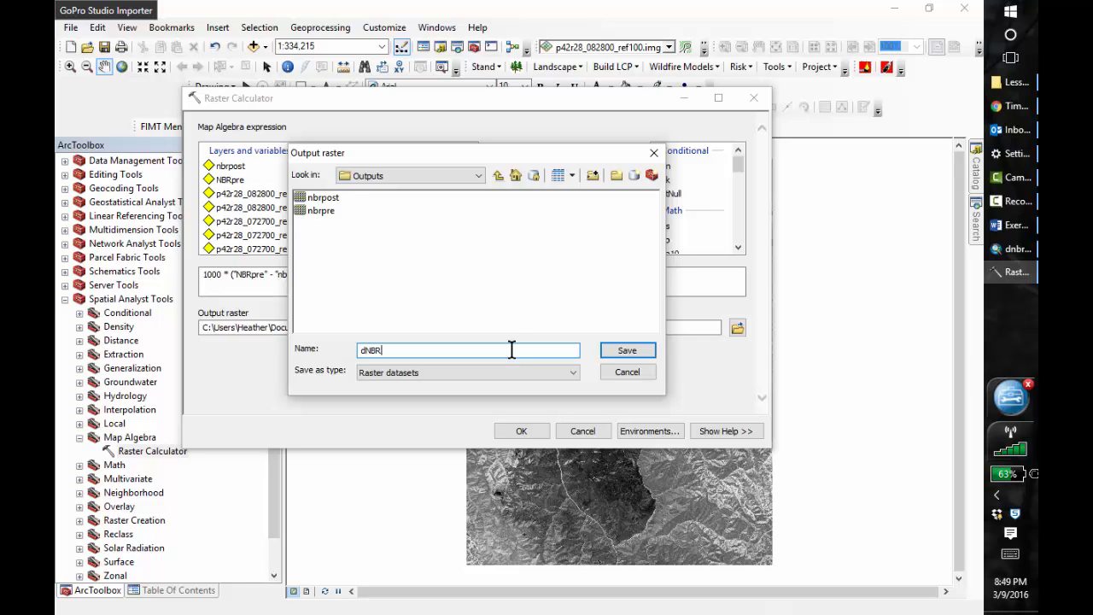
pyautogui.click(627, 351)
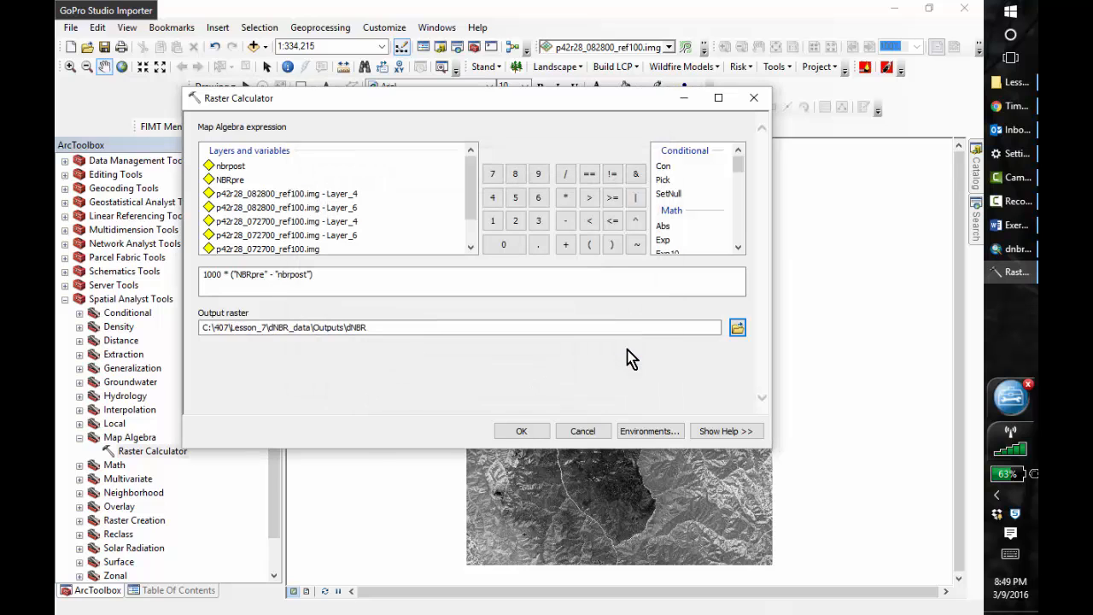
pyautogui.click(526, 435)
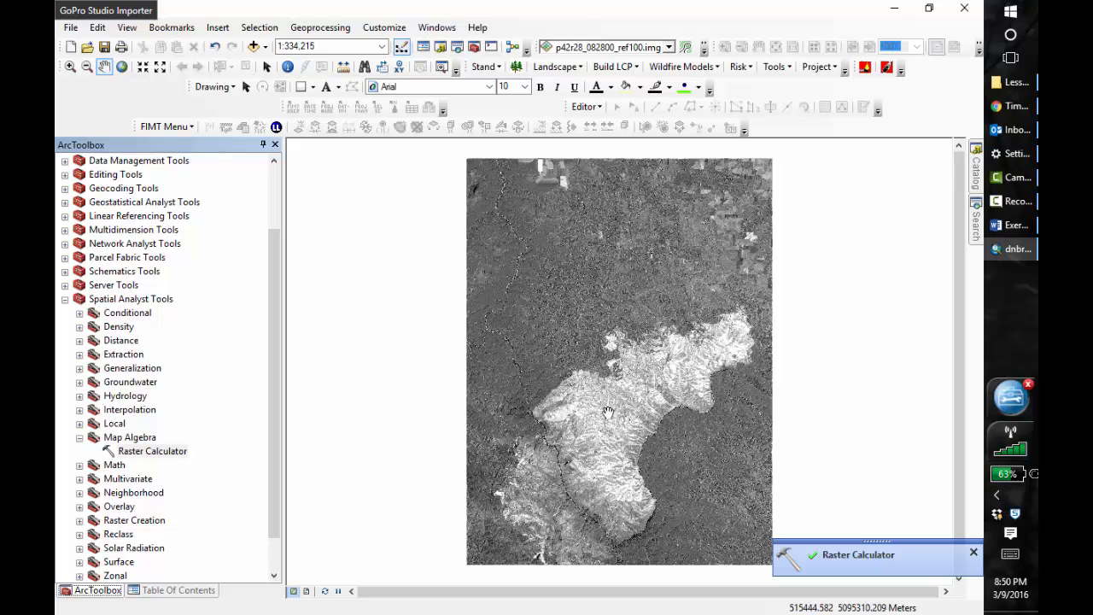
pyautogui.click(158, 591)
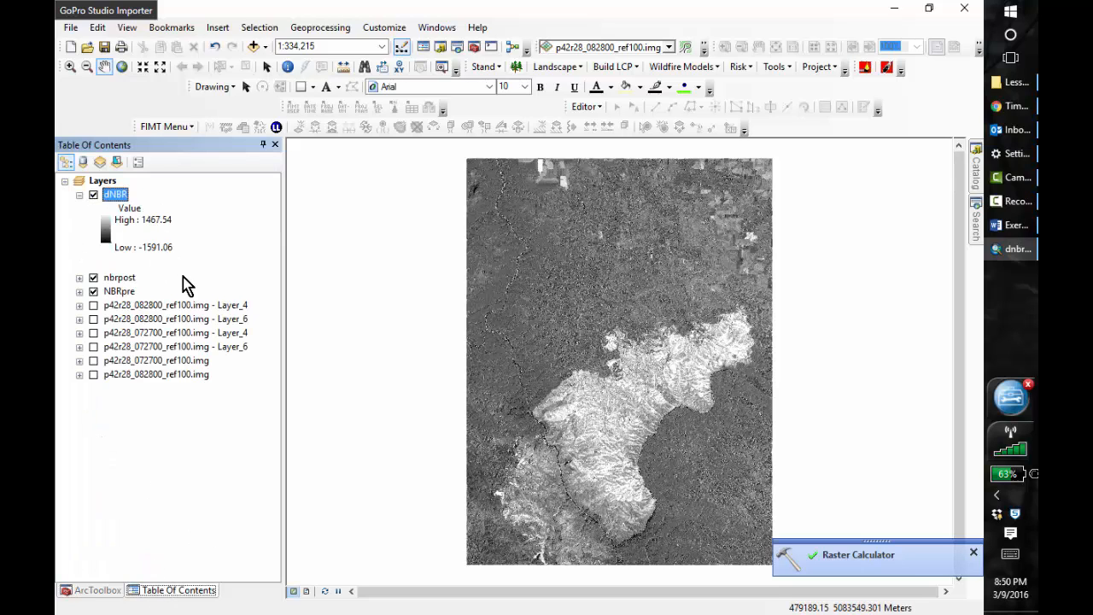
# - Toggle the dNBR and nbrpost layers to compare dNBR with the pre- and post-fire NBR rasters, leaving all three on
pyautogui.click(94, 196)
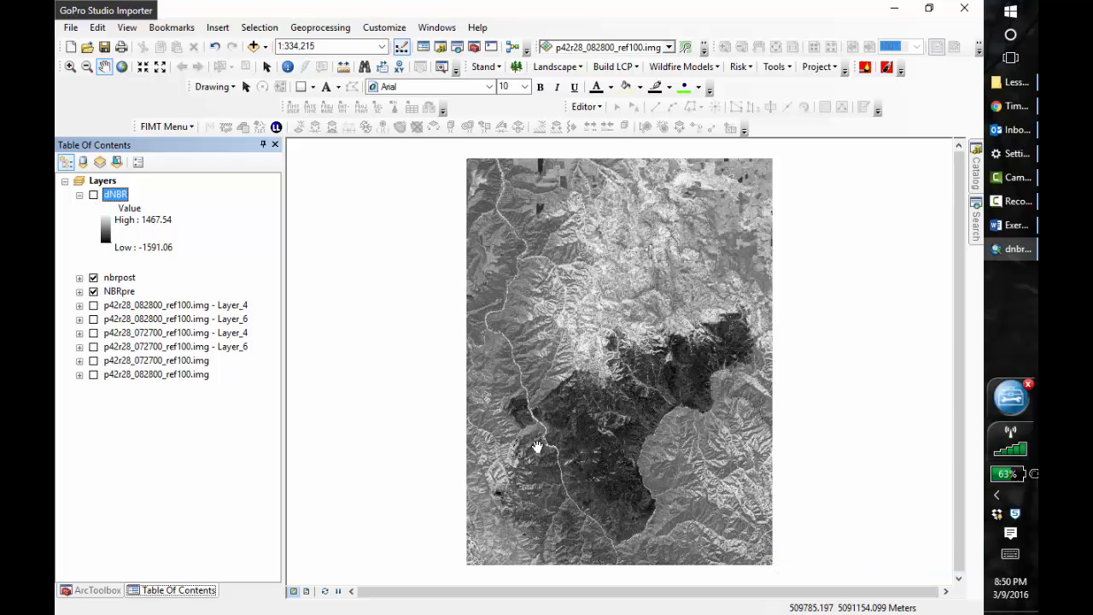
pyautogui.click(92, 278)
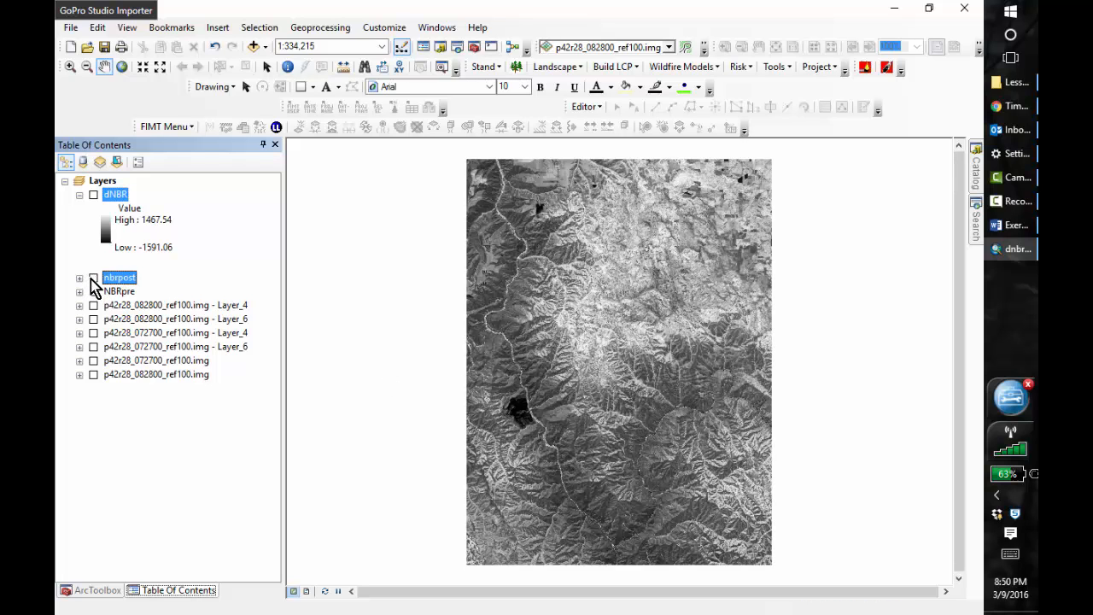
pyautogui.click(93, 278)
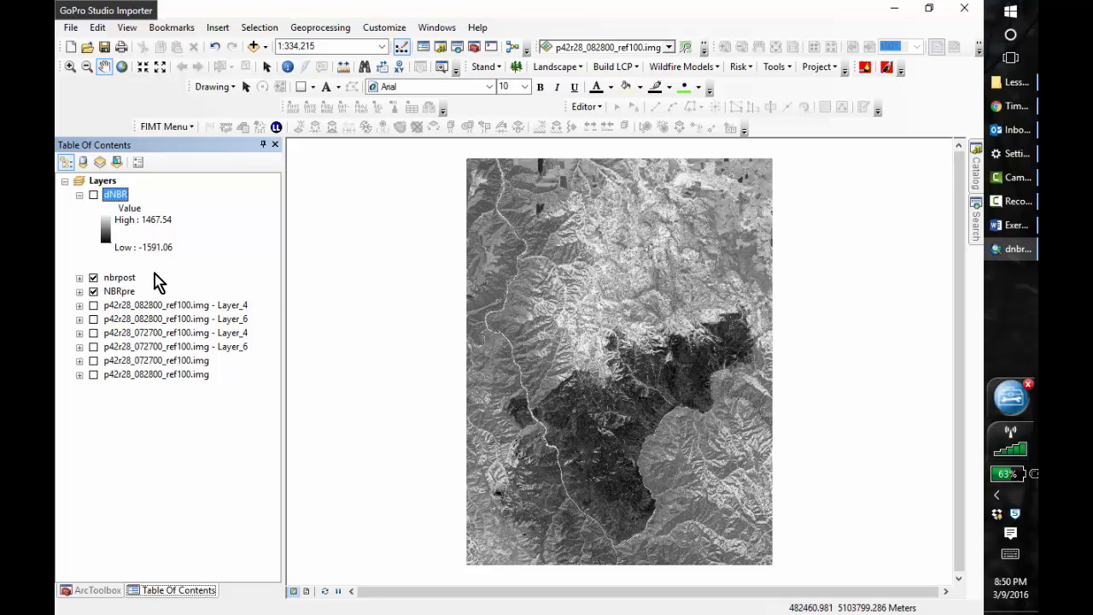
pyautogui.click(94, 195)
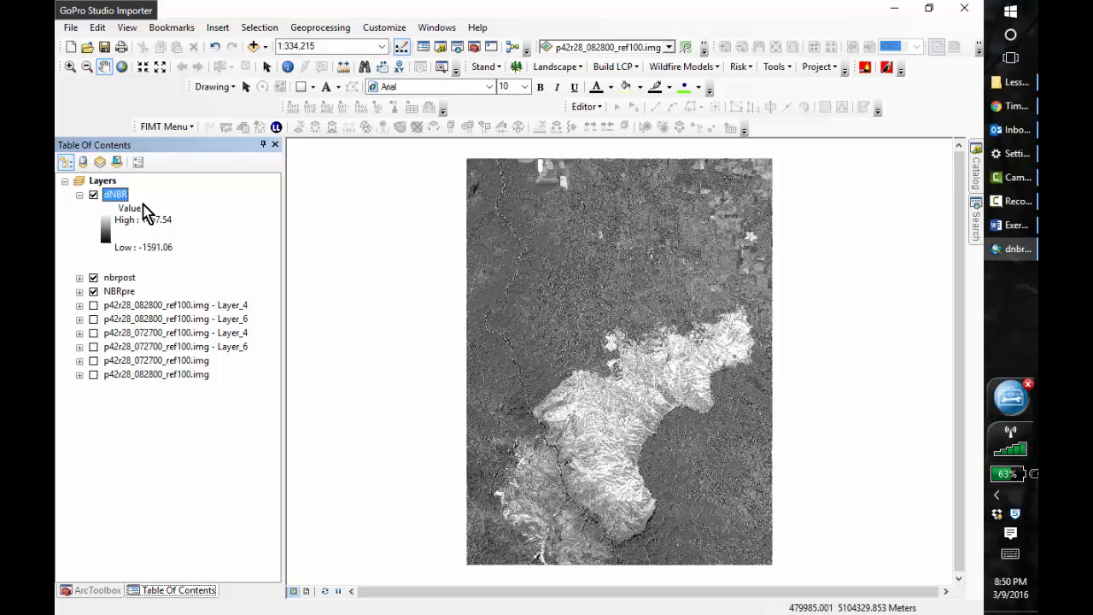
# - Switch the dNBR layer's symbology to Classified, computing the required histogram, and set the classification to 7 classes
pyautogui.rightClick(117, 201)
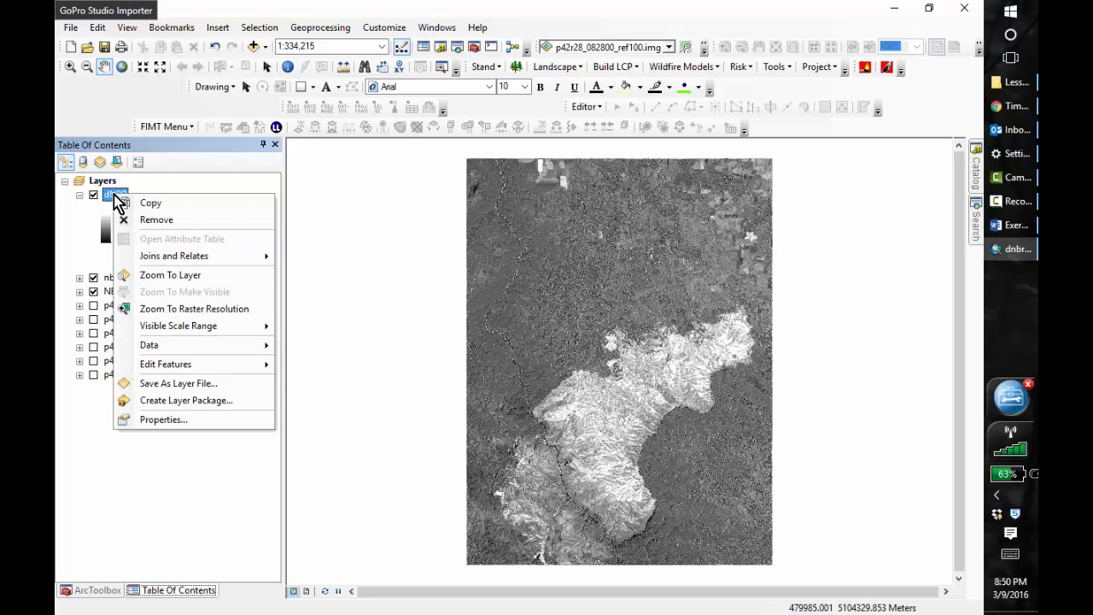
pyautogui.click(186, 417)
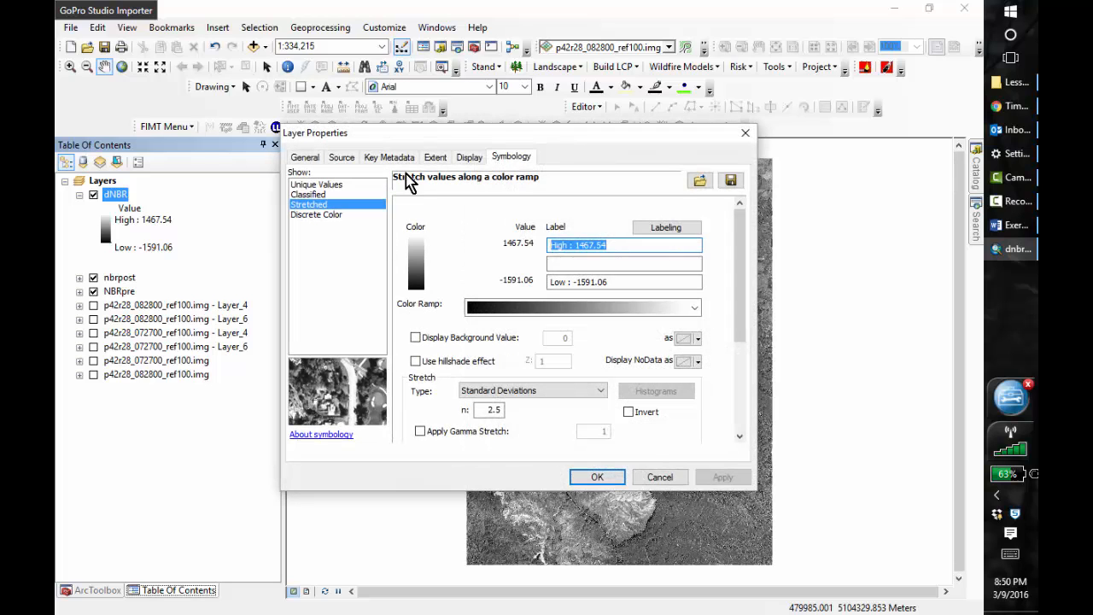
pyautogui.click(318, 194)
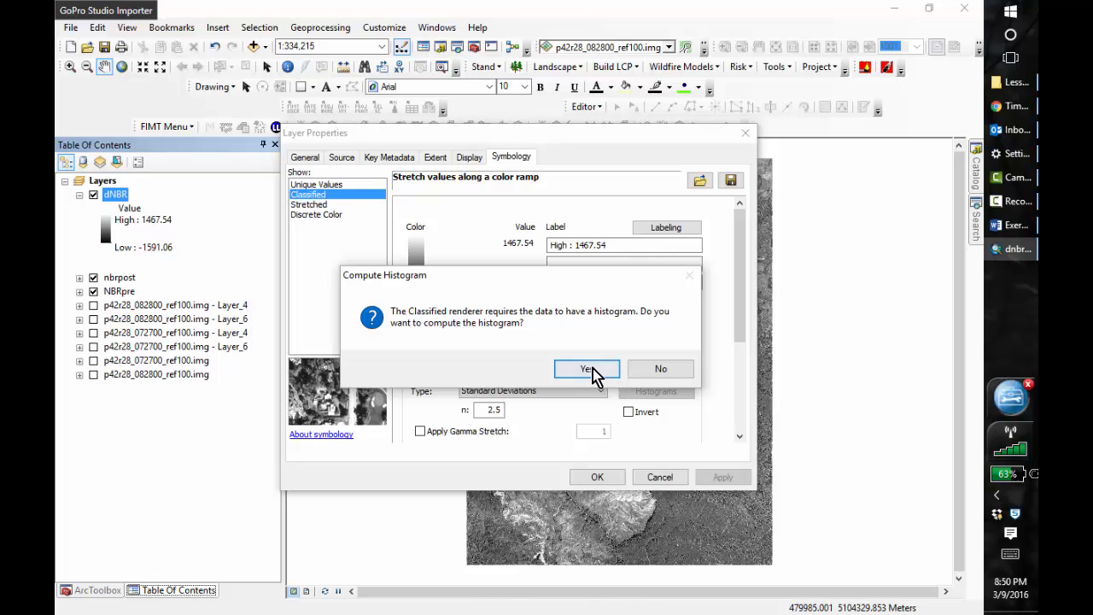
pyautogui.click(587, 369)
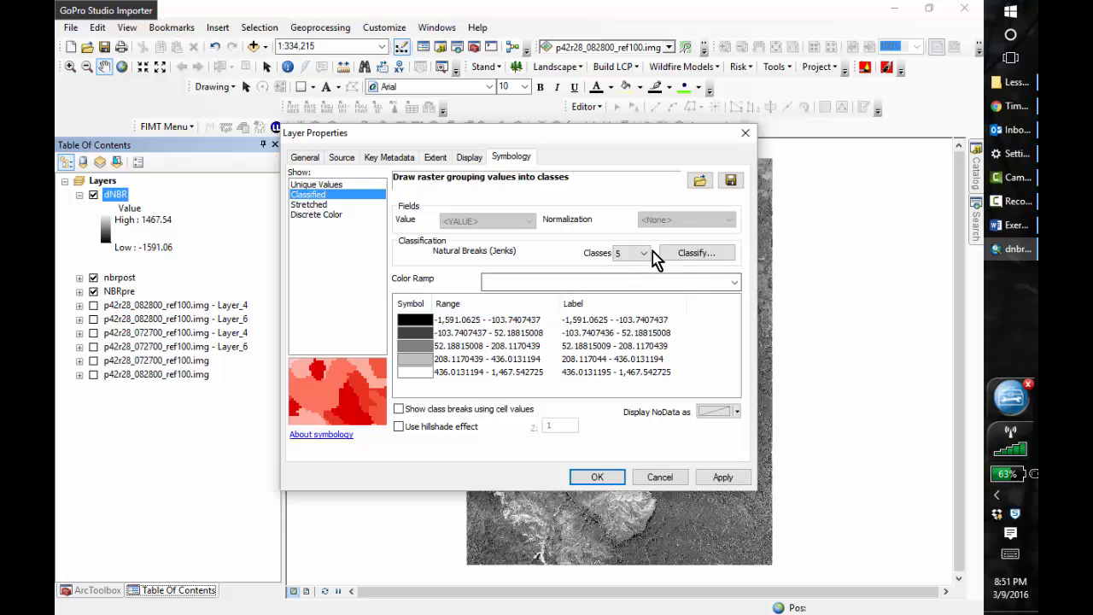
pyautogui.click(690, 259)
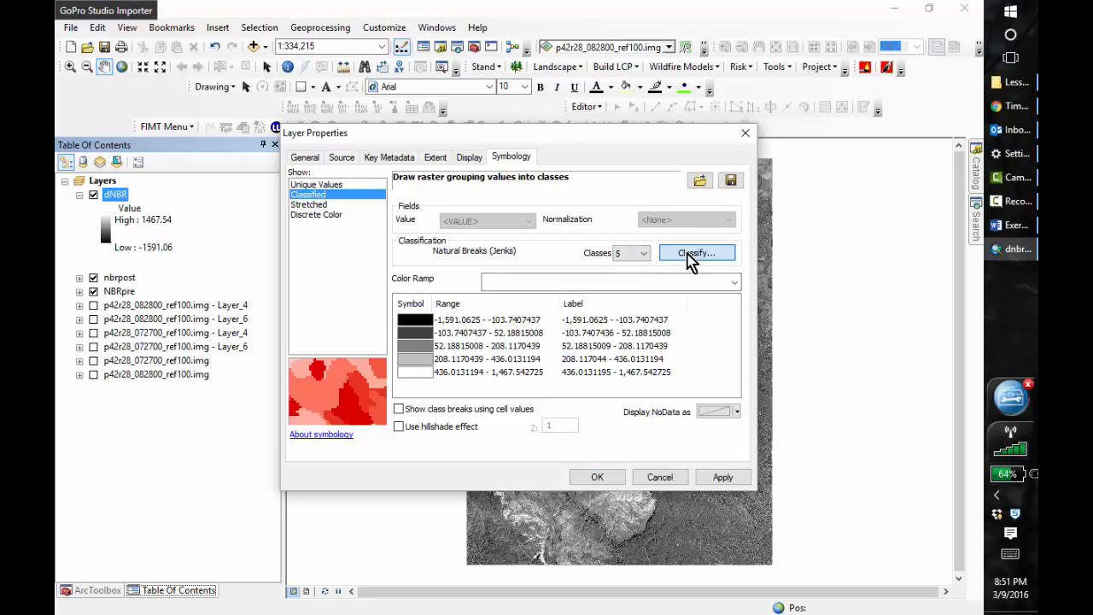
pyautogui.click(389, 183)
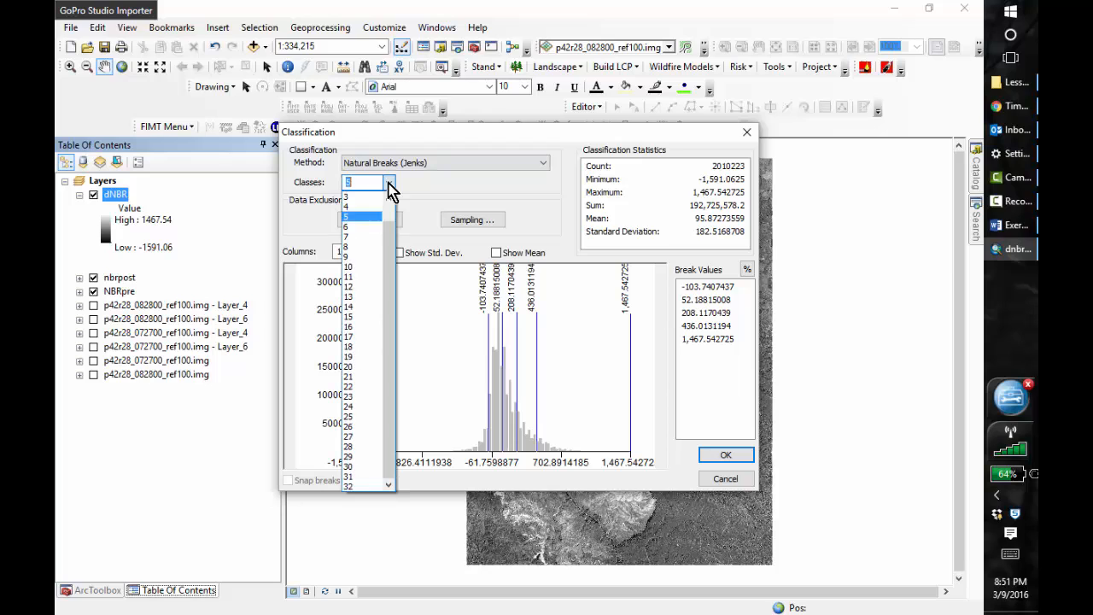
pyautogui.click(372, 237)
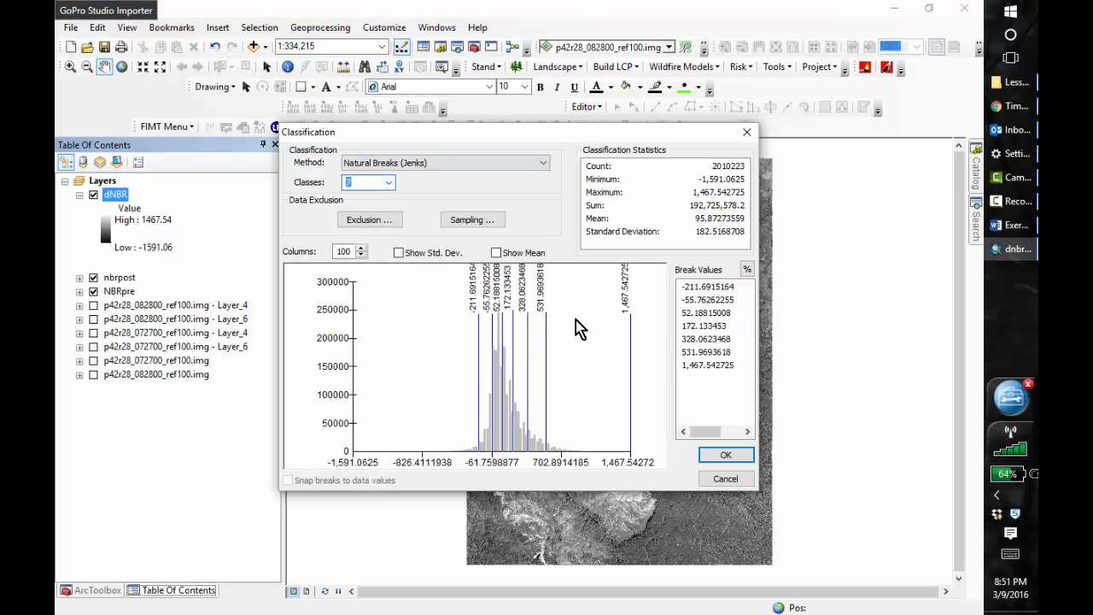
# - Set the first four dNBR class break values to -251, -101, 99 and 269
pyautogui.click(707, 288)
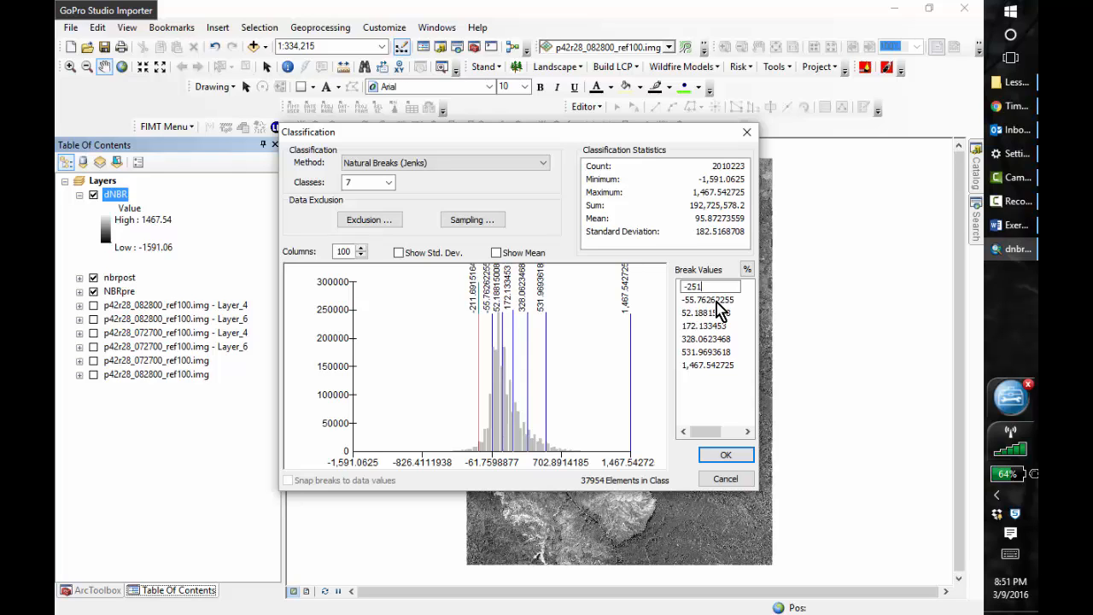
pyautogui.click(717, 303)
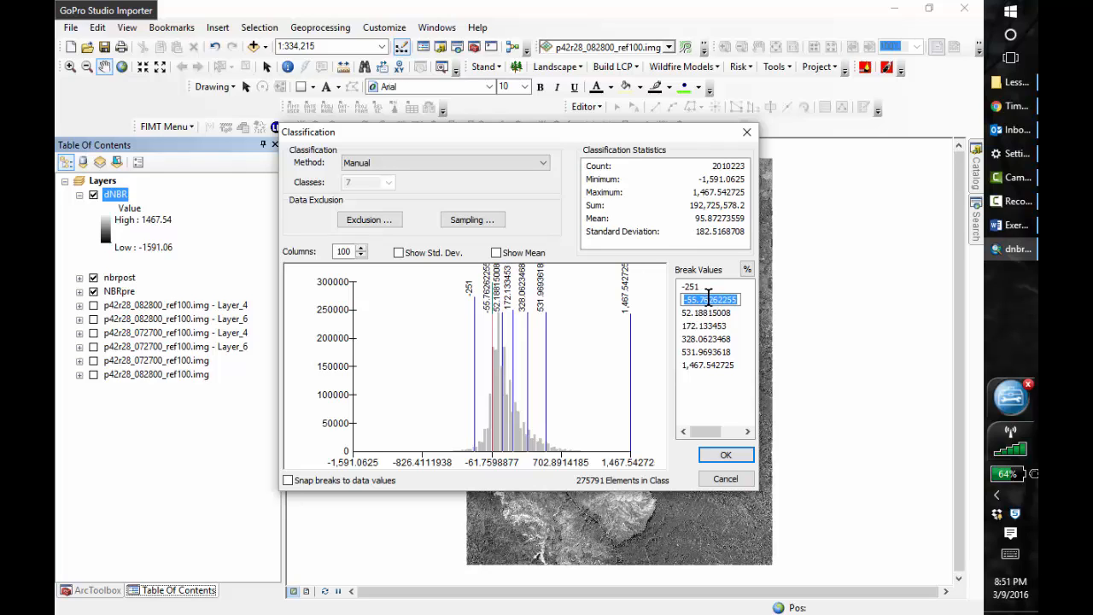
pyautogui.write('-101')
pyautogui.press('Return')
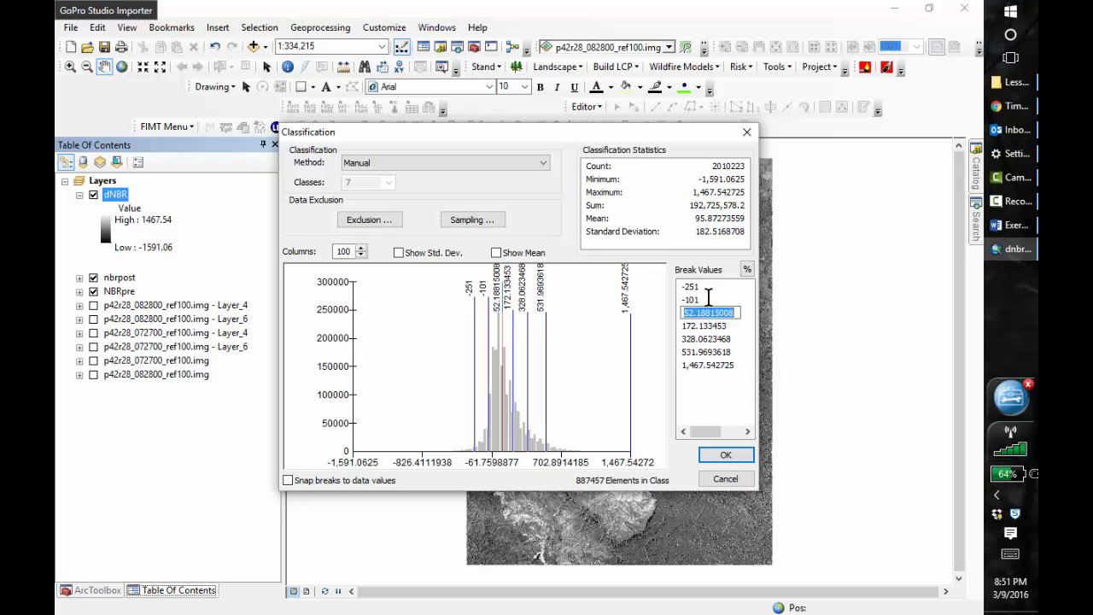
pyautogui.write('99')
pyautogui.press('Return')
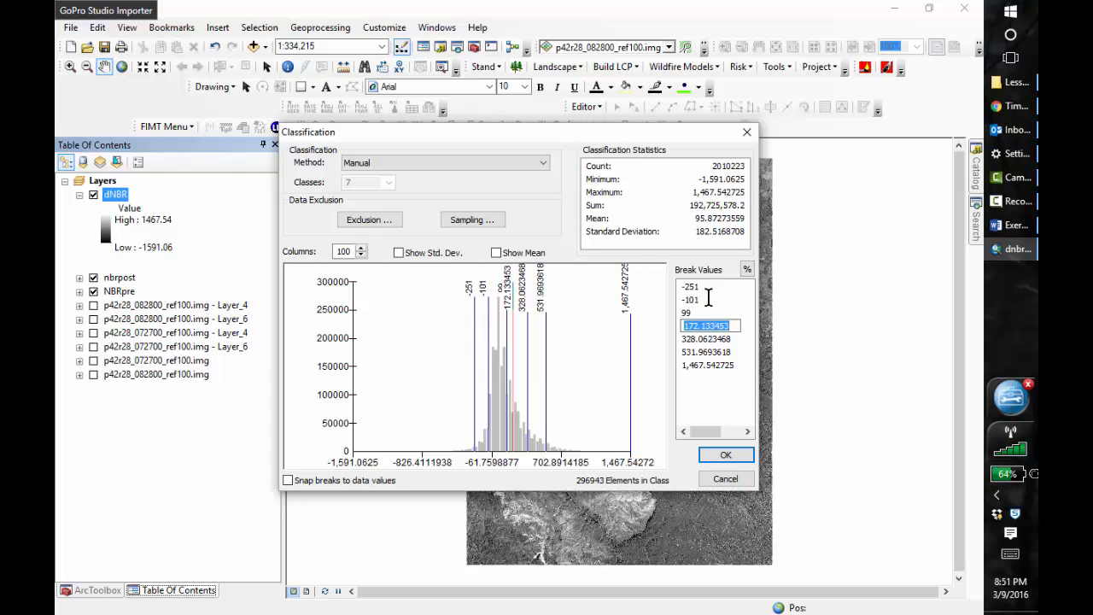
pyautogui.write('269')
pyautogui.press('Return')
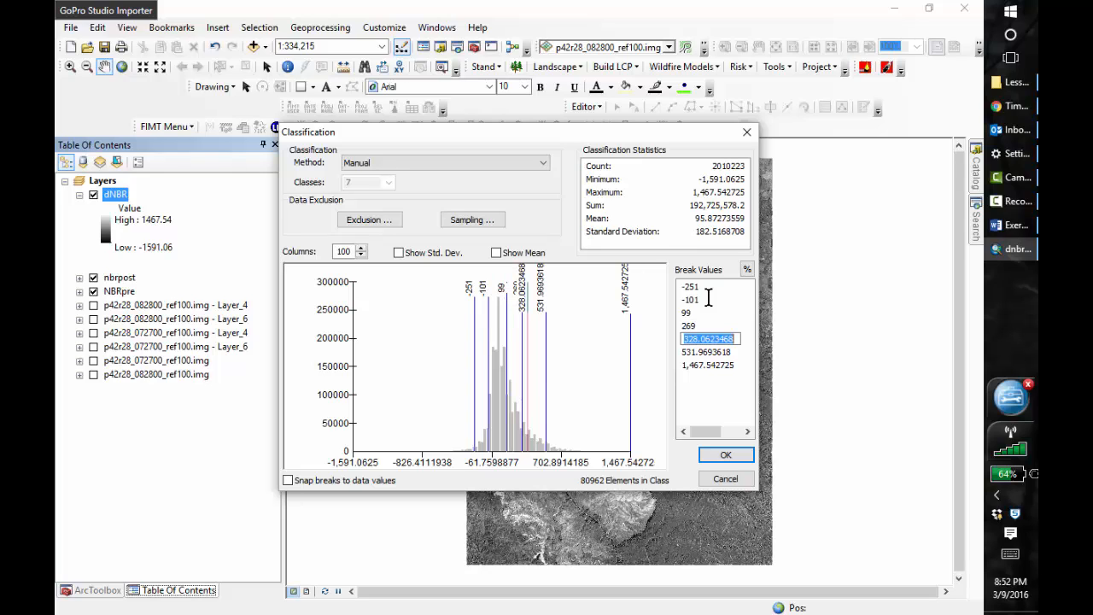
# - Set the fifth and sixth break values to 439 and 659, keep the maximum as the last break, and accept the classification
pyautogui.press('BackSpace')
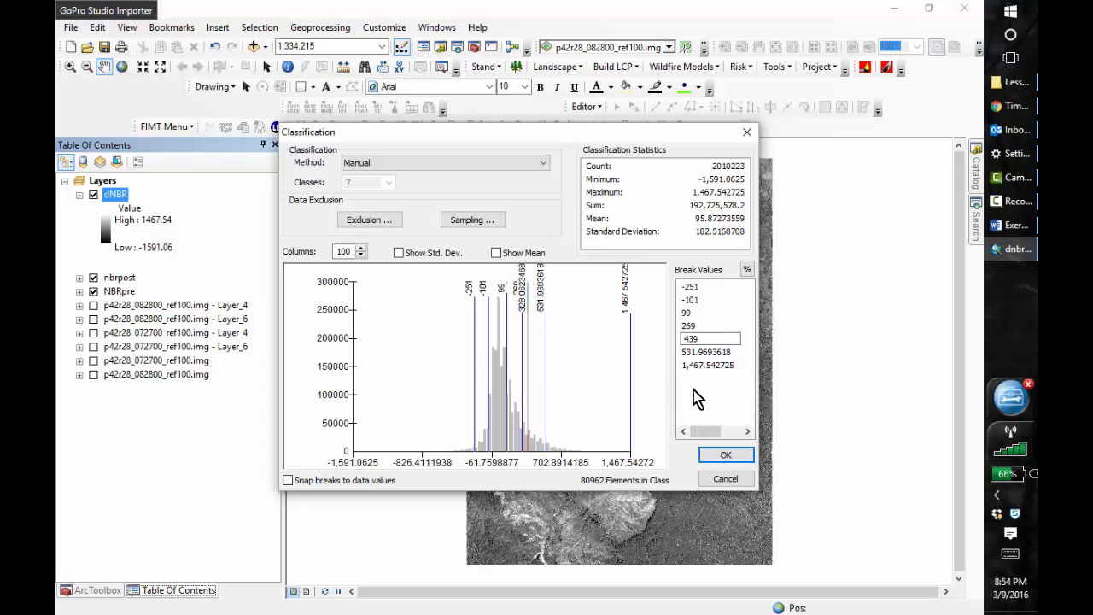
pyautogui.click(692, 352)
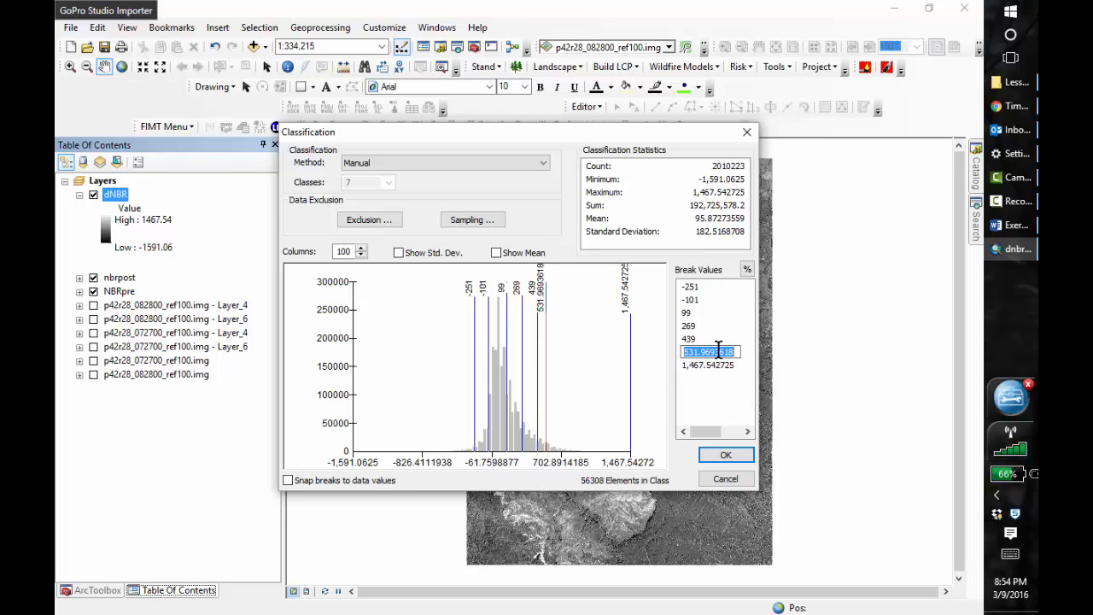
pyautogui.write('659')
pyautogui.click(706, 368)
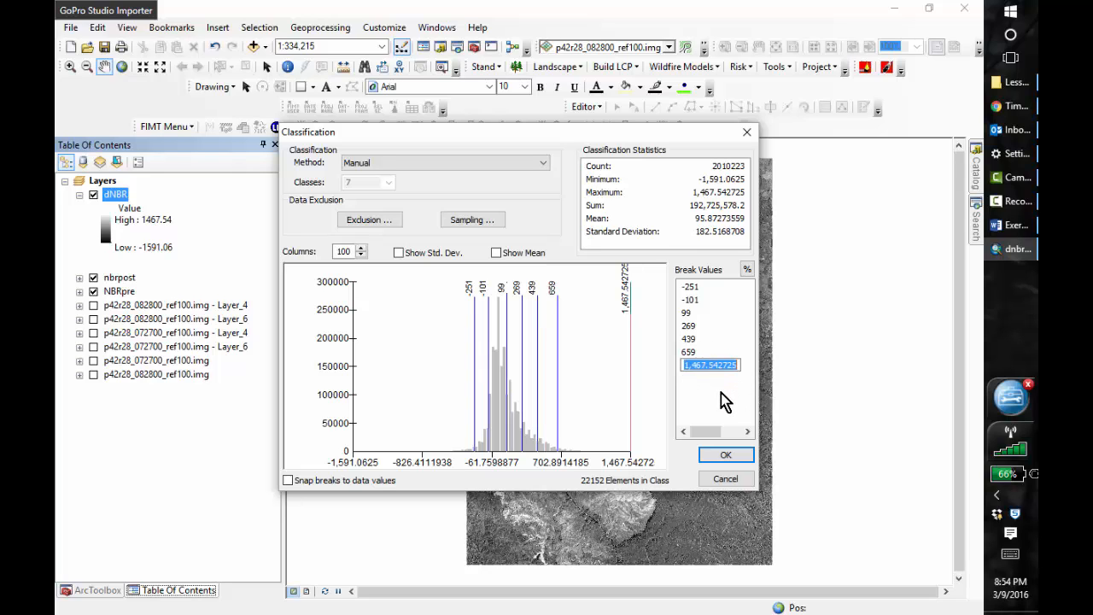
pyautogui.click(712, 392)
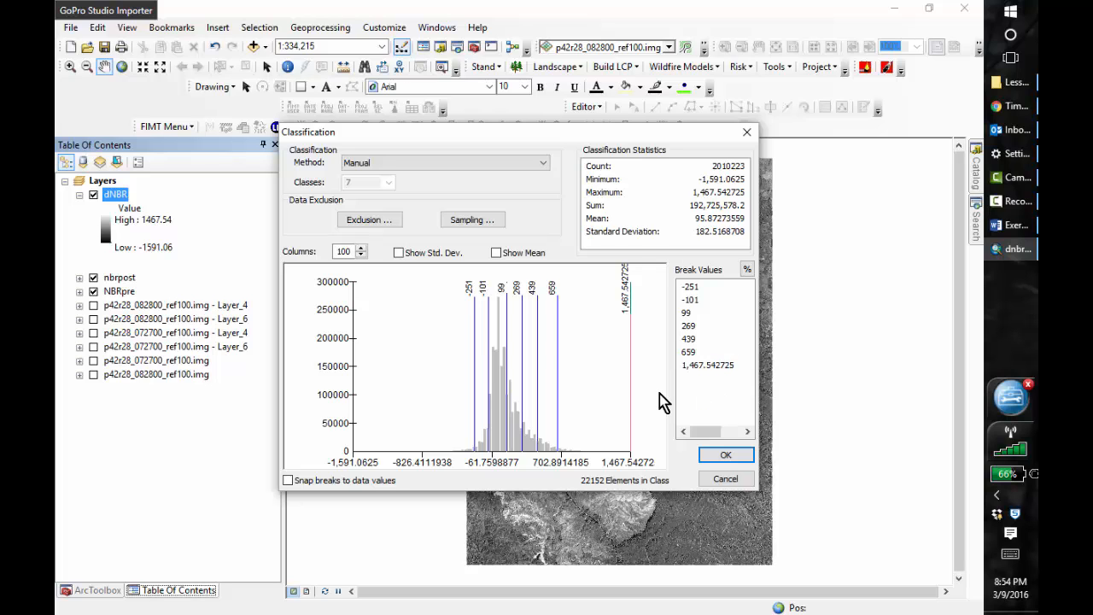
pyautogui.click(713, 454)
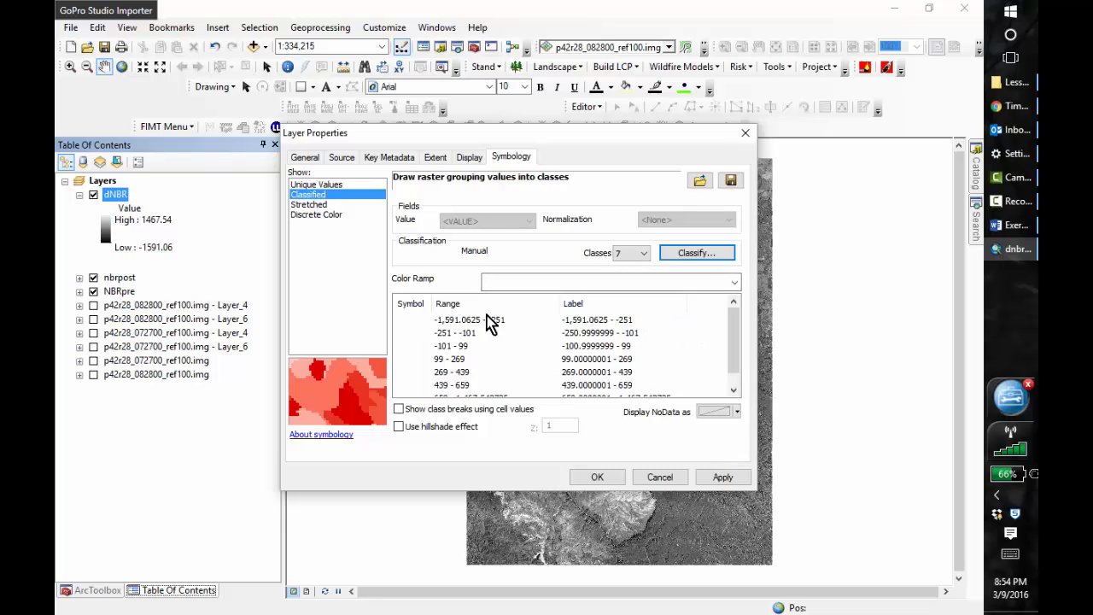
# - Open the lowest class's label for editing, leave its text as is, and apply the classified symbology to the dNBR layer
pyautogui.click(589, 324)
pyautogui.click(593, 327)
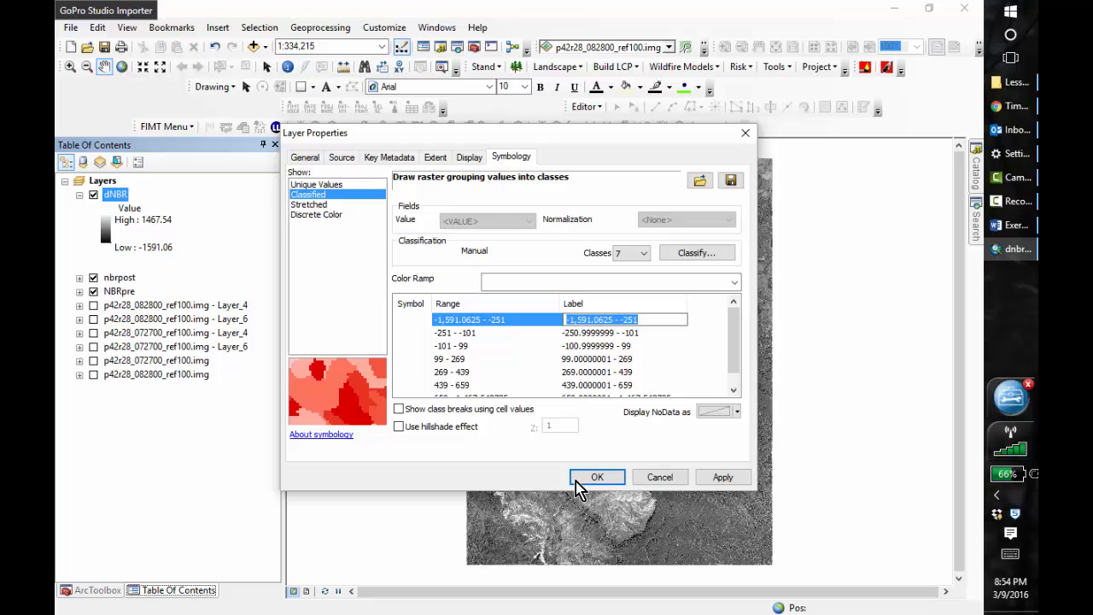
pyautogui.click(597, 479)
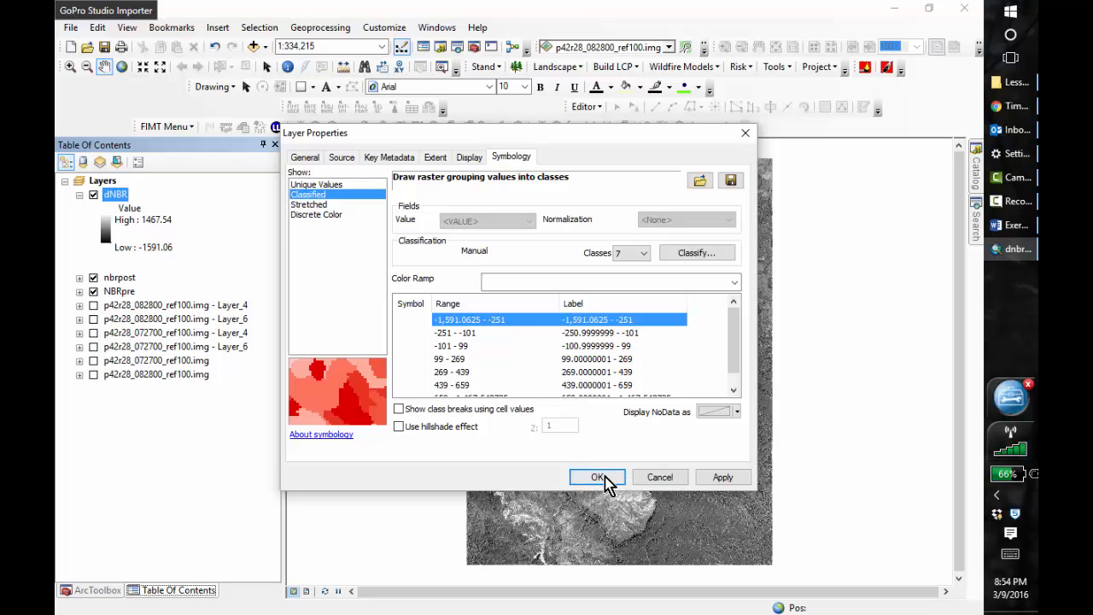
pyautogui.click(597, 481)
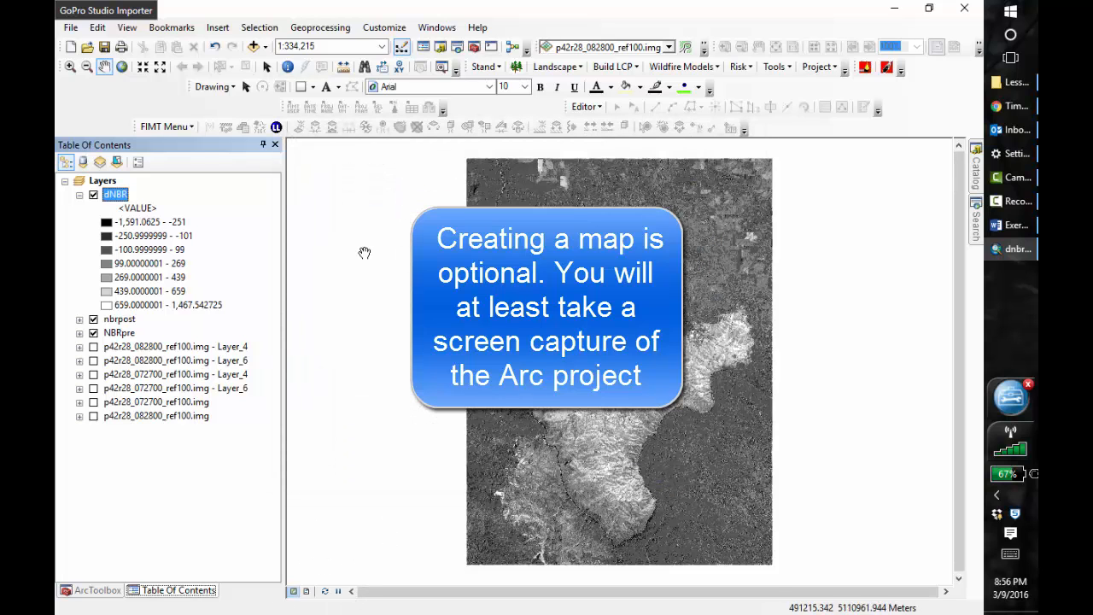
# - Switch to layout view and start a new FIMT incident named selway, with ICS System Unit ID 123 and fire number 123
pyautogui.click(307, 591)
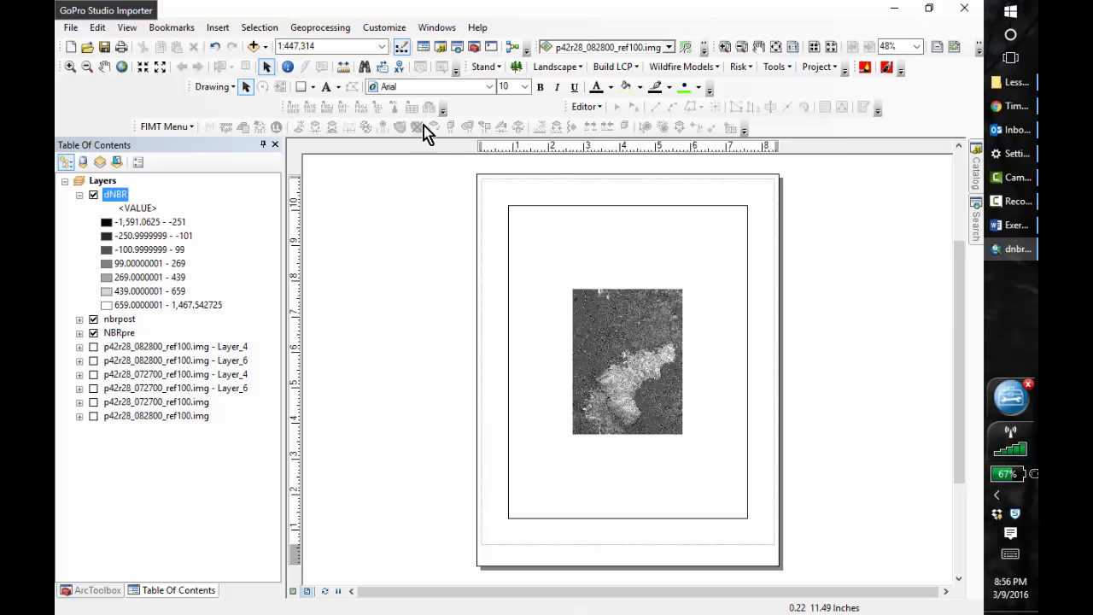
pyautogui.click(185, 126)
pyautogui.click(245, 163)
pyautogui.click(179, 124)
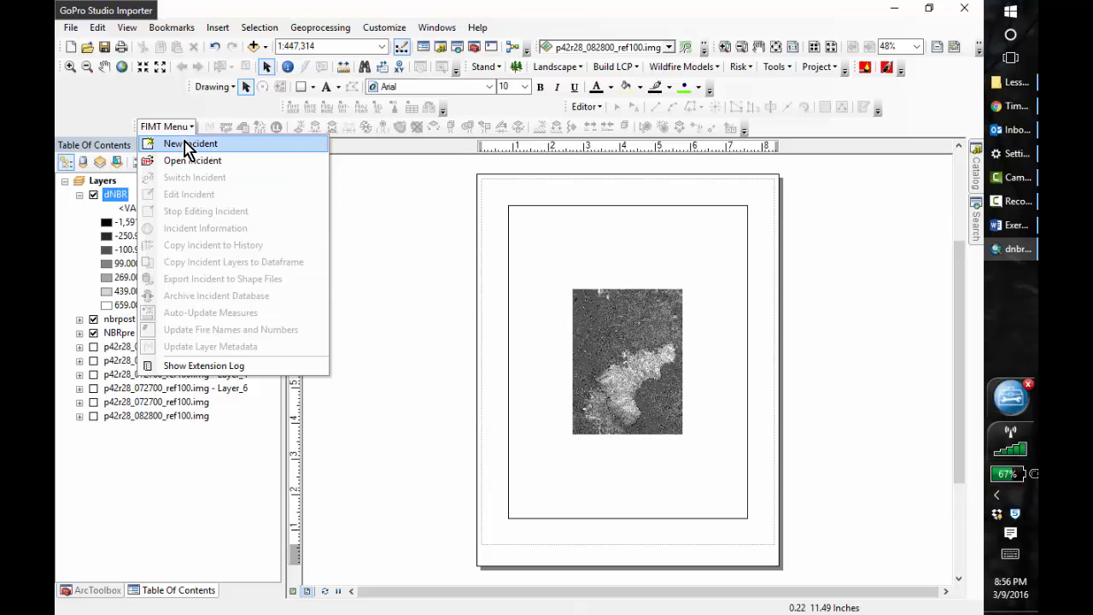
pyautogui.click(186, 144)
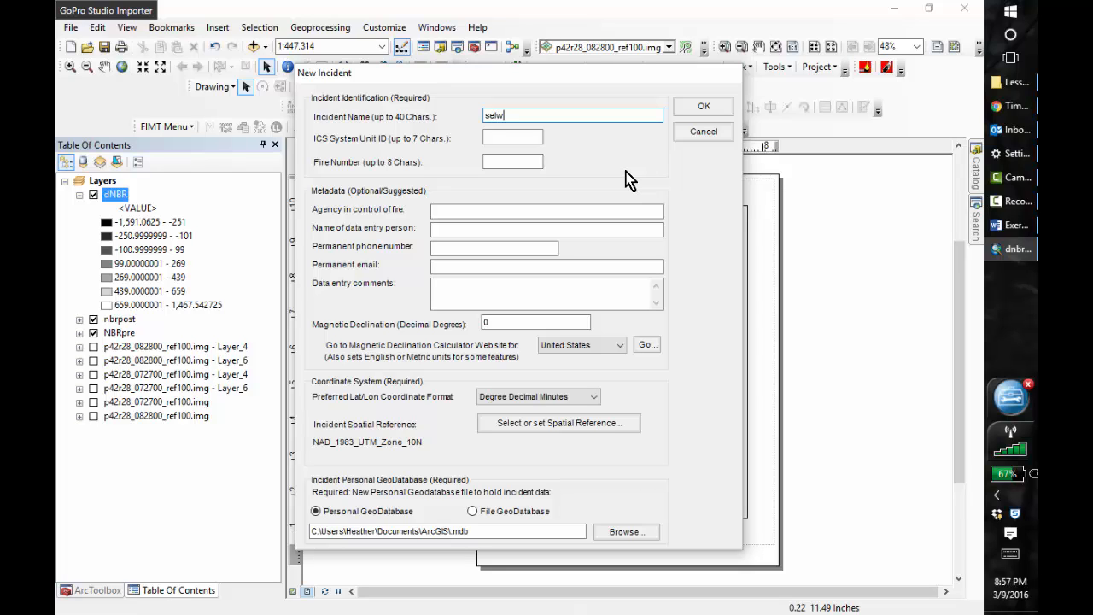
pyautogui.click(511, 137)
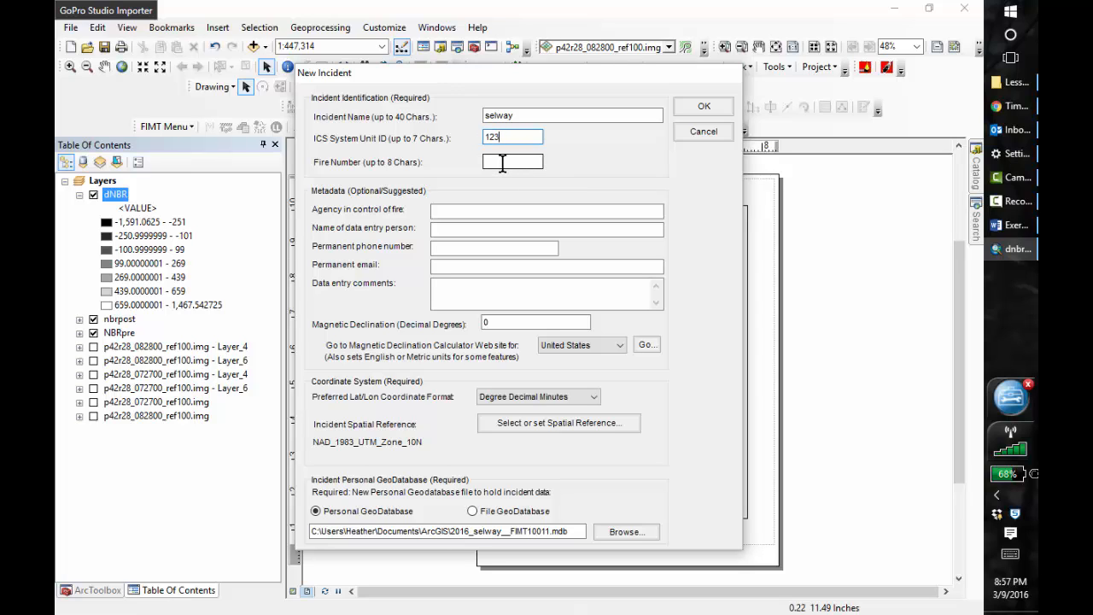
pyautogui.click(502, 162)
pyautogui.write('123')
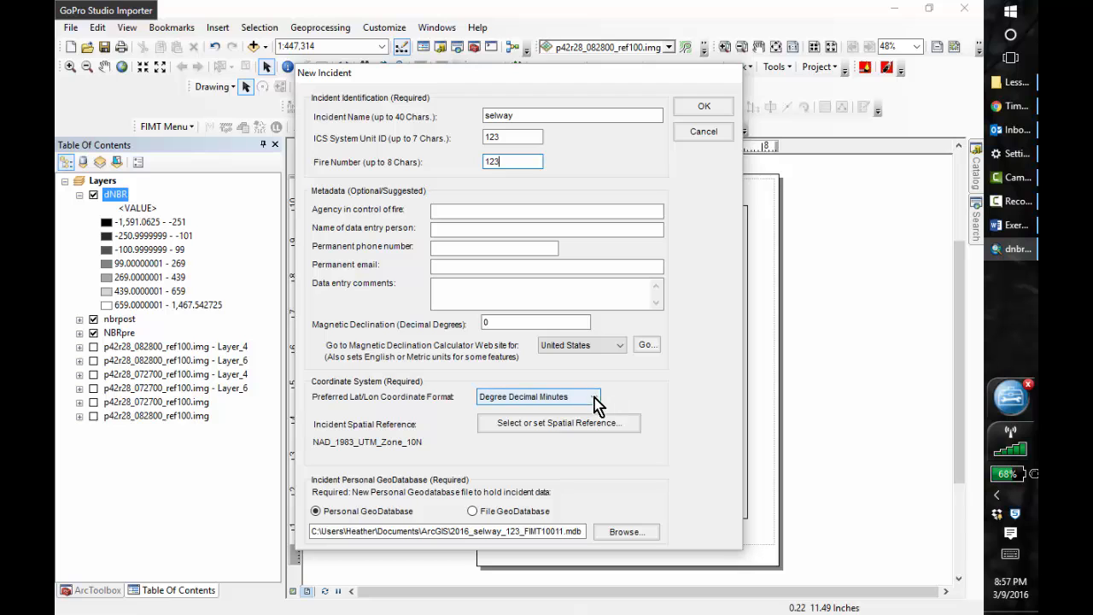
# - Import the incident's spatial reference from the nbrpost raster in C:\407\Lesson_7
pyautogui.click(598, 424)
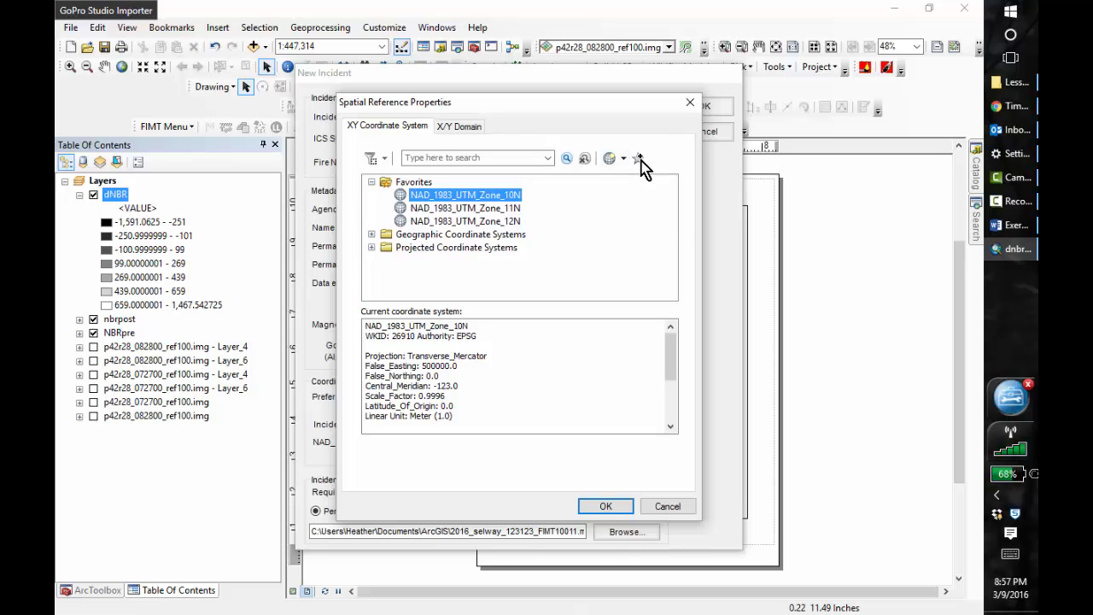
pyautogui.click(623, 158)
pyautogui.click(644, 198)
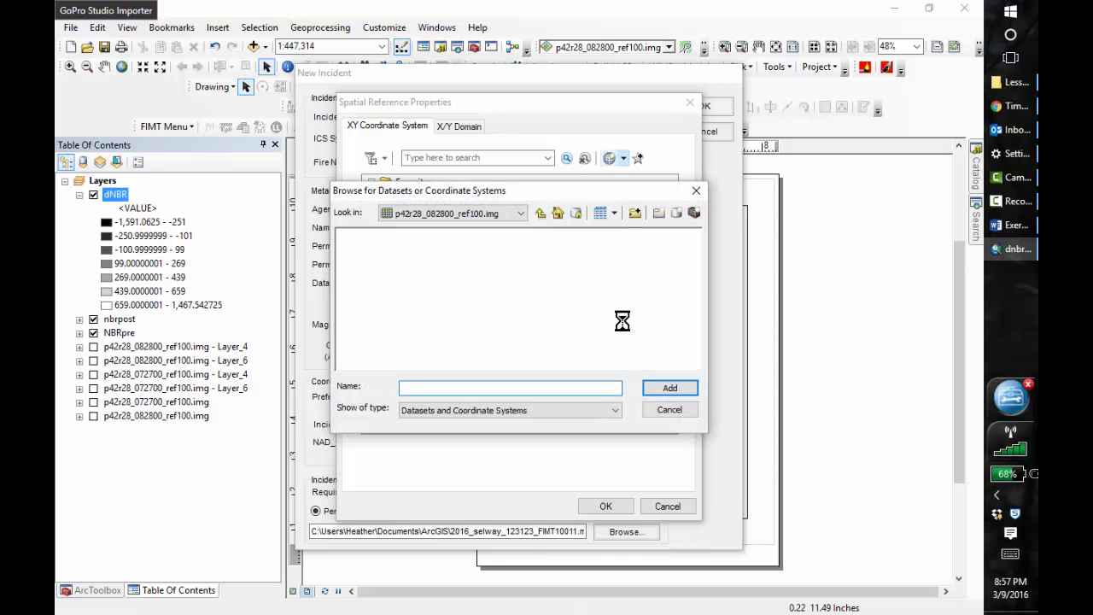
pyautogui.click(453, 213)
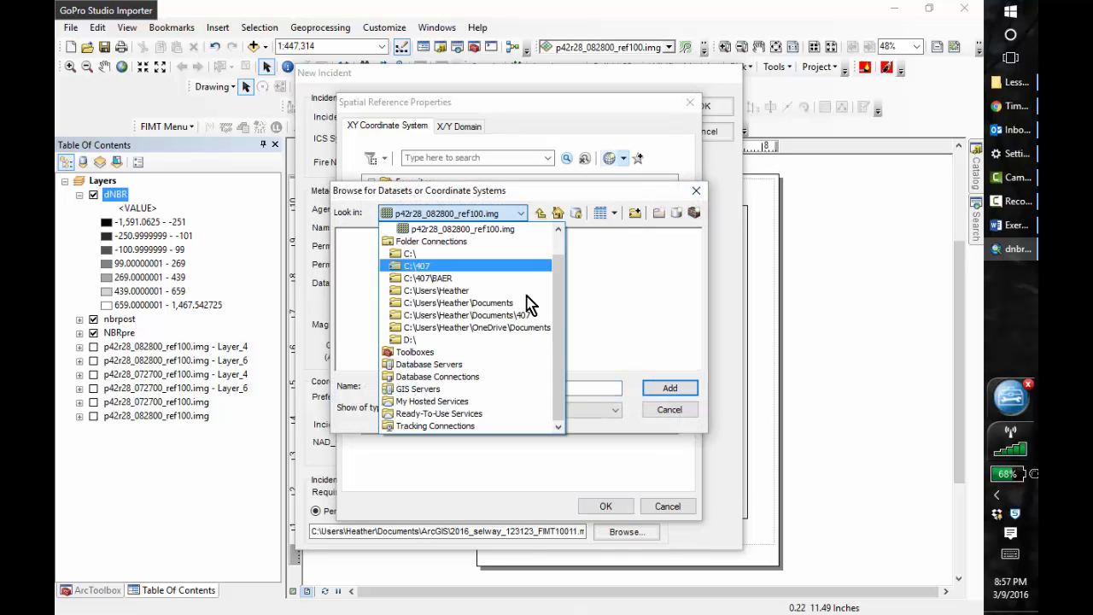
pyautogui.click(469, 266)
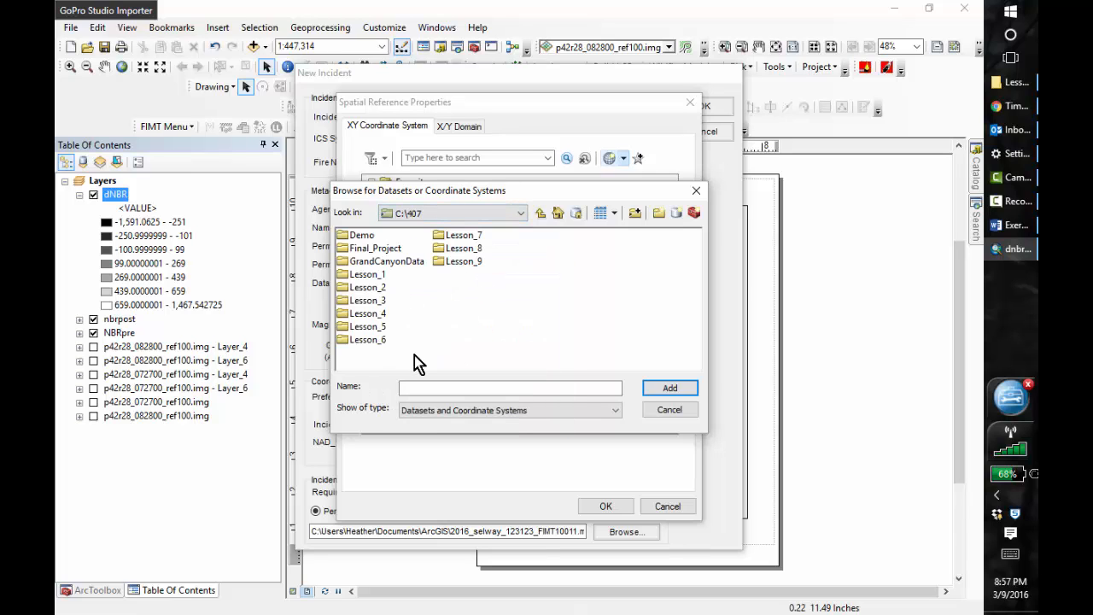
pyautogui.doubleClick(453, 236)
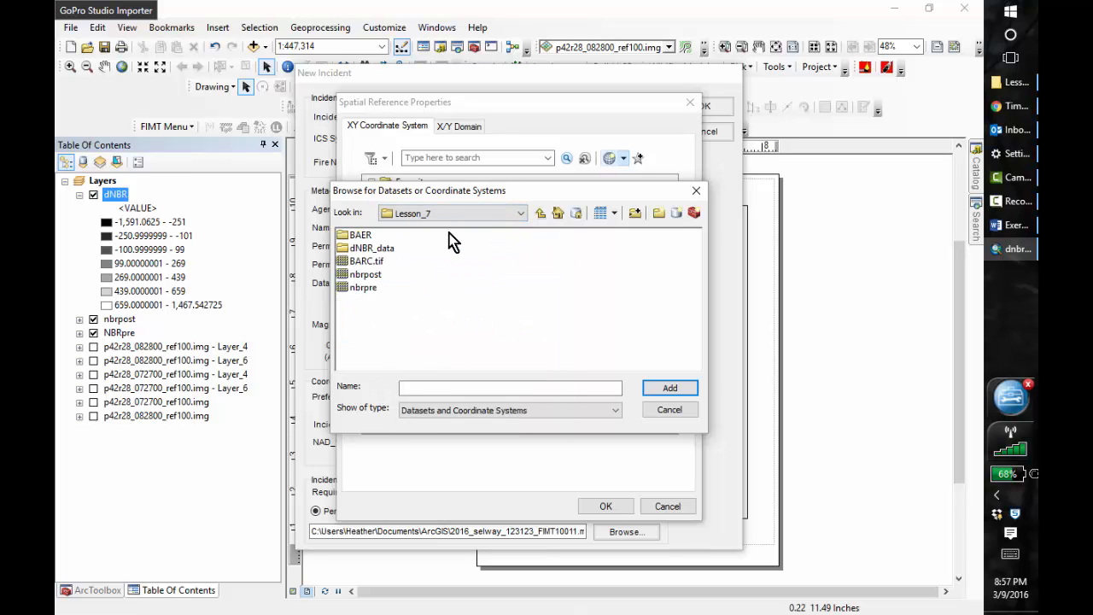
pyautogui.click(362, 274)
pyautogui.click(670, 388)
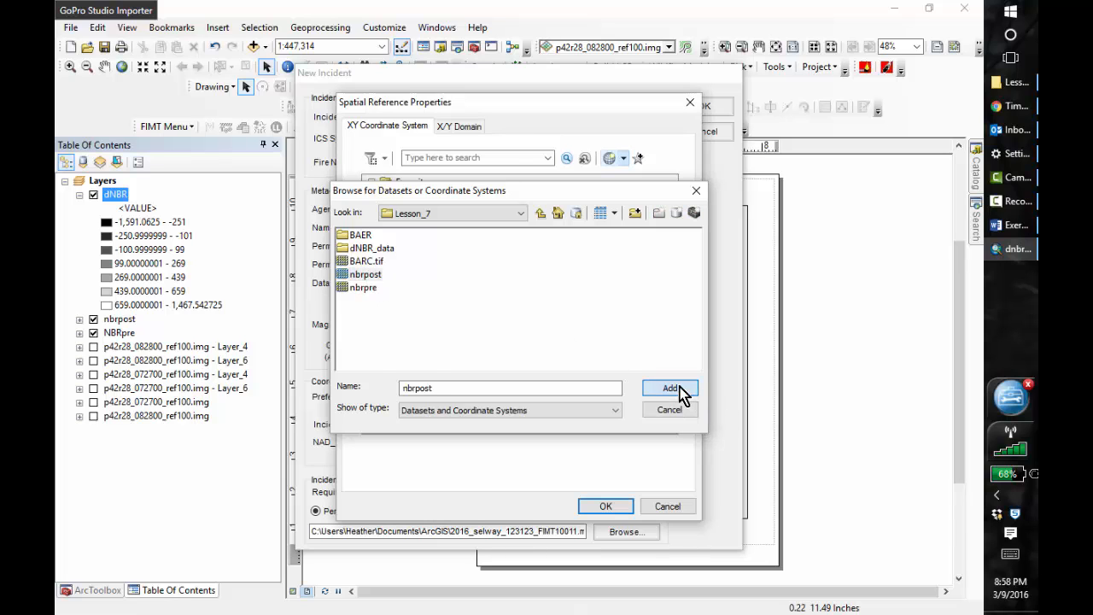
# - Accept the imported spatial reference and create the selway incident with its personal geodatabase
pyautogui.click(605, 508)
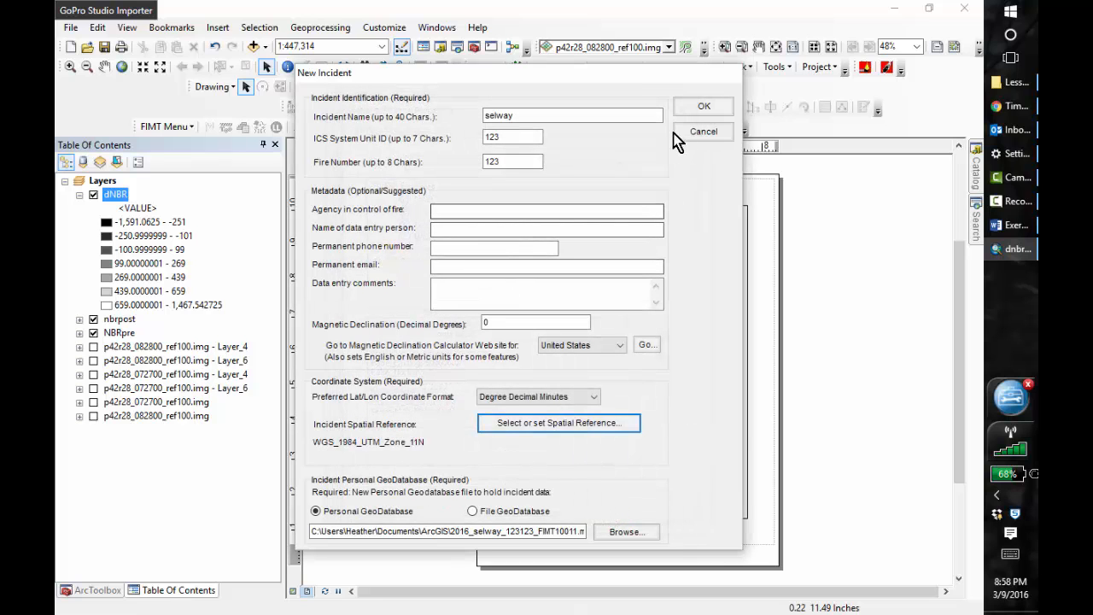
pyautogui.click(702, 107)
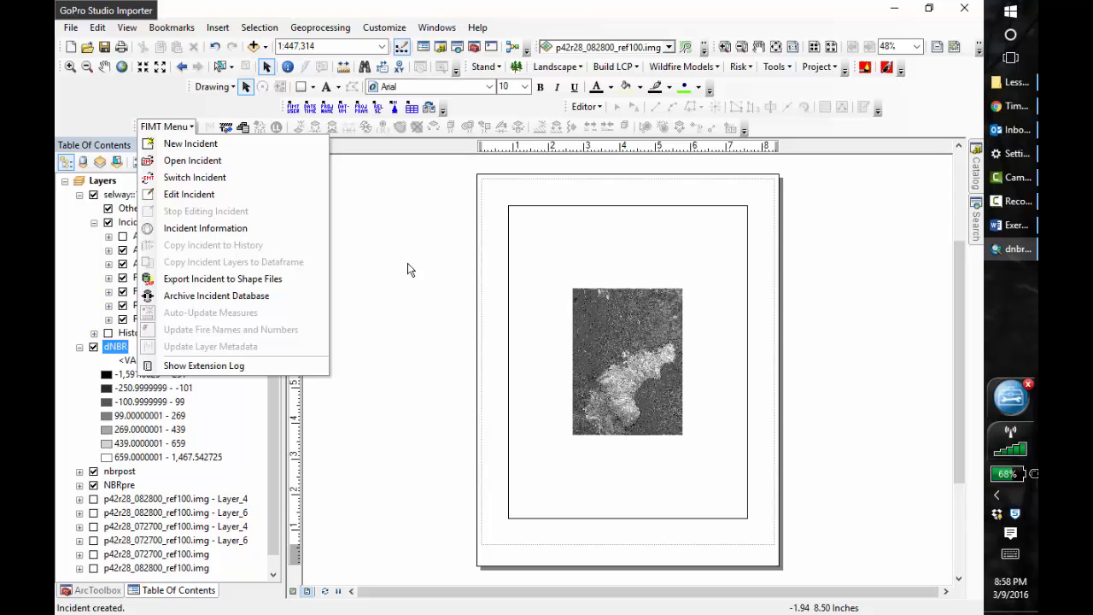
pyautogui.click(392, 232)
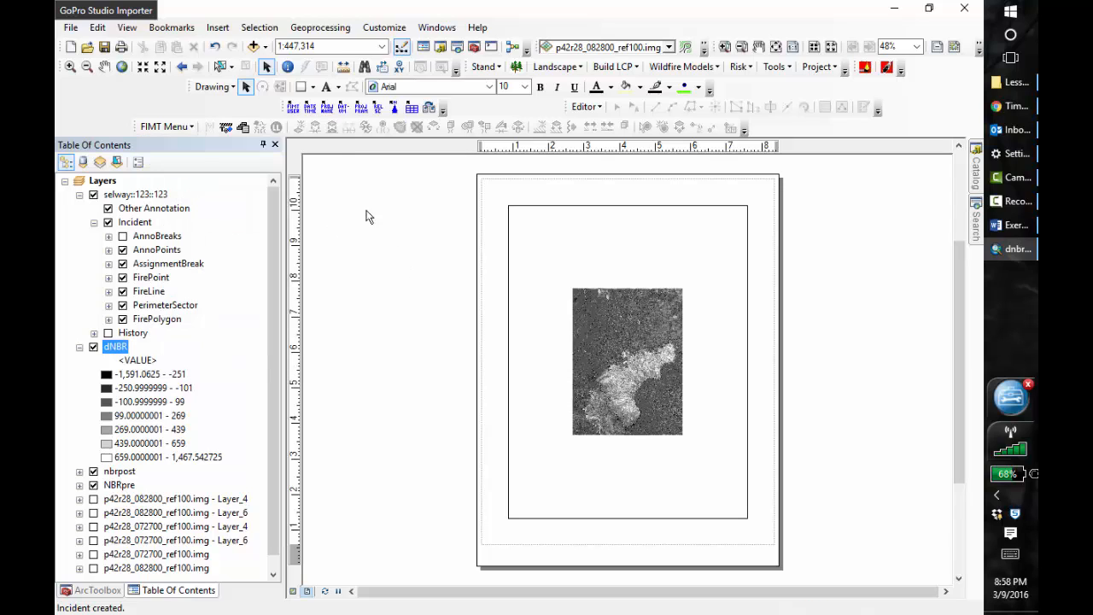
# - Apply the IAP 85x11 Land 4TenthMargin GraphicLegend Arc10 layout template and zoom the data frame to the dNBR raster's extent
pyautogui.click(429, 111)
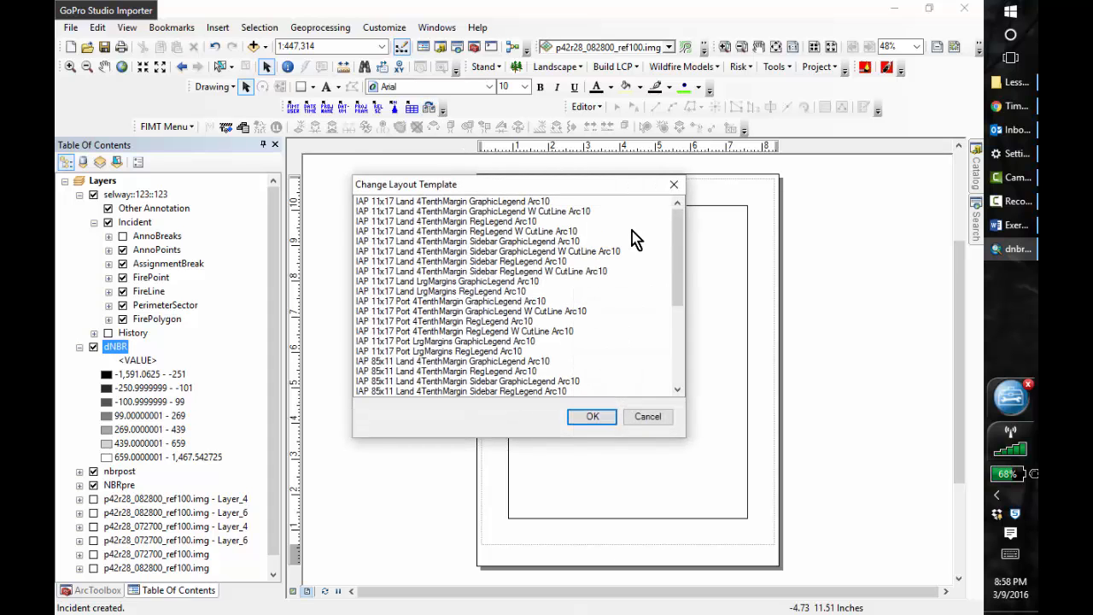
pyautogui.moveTo(680, 271); pyautogui.dragTo(681, 307)
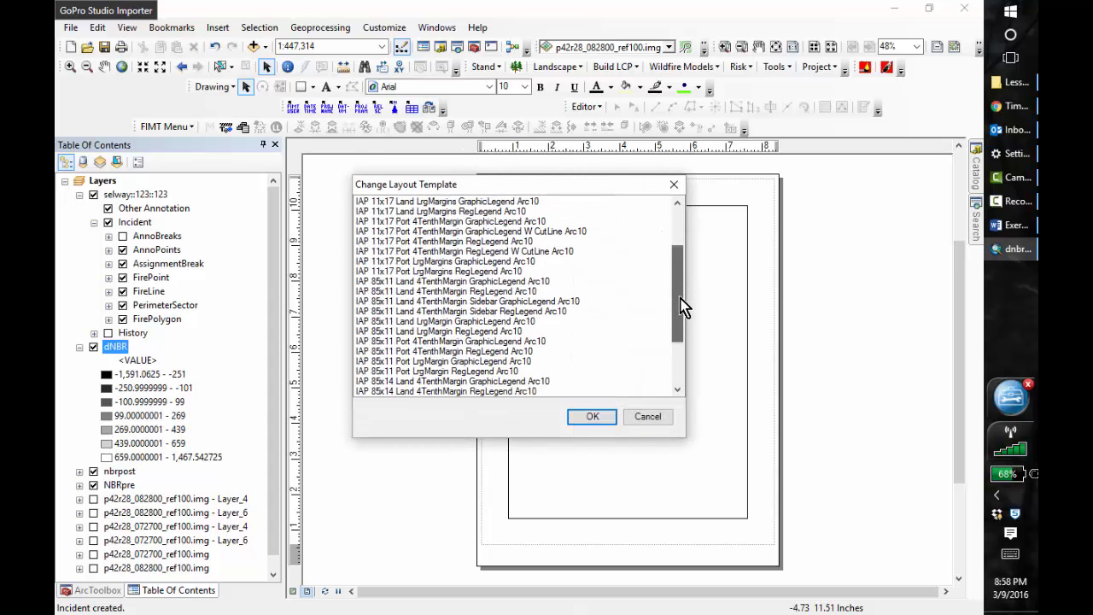
pyautogui.click(482, 282)
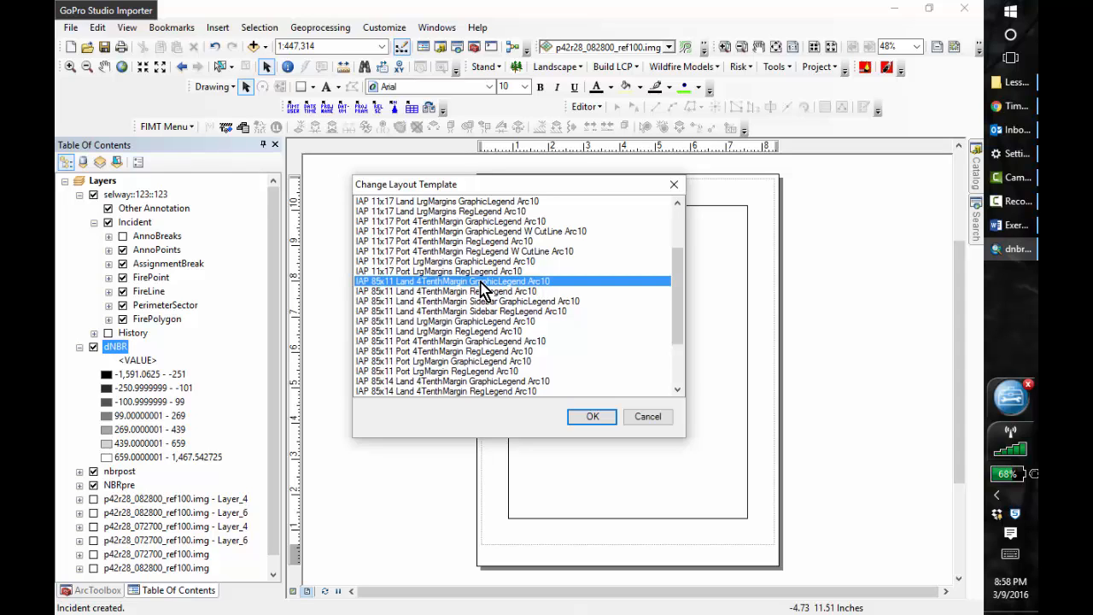
pyautogui.click(596, 418)
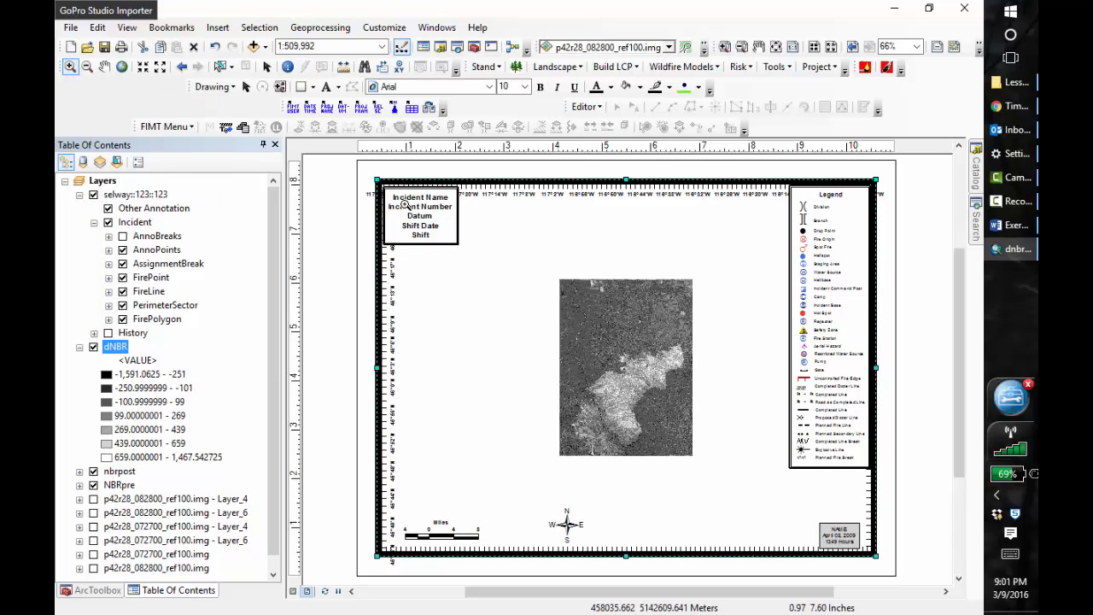
pyautogui.click(69, 65)
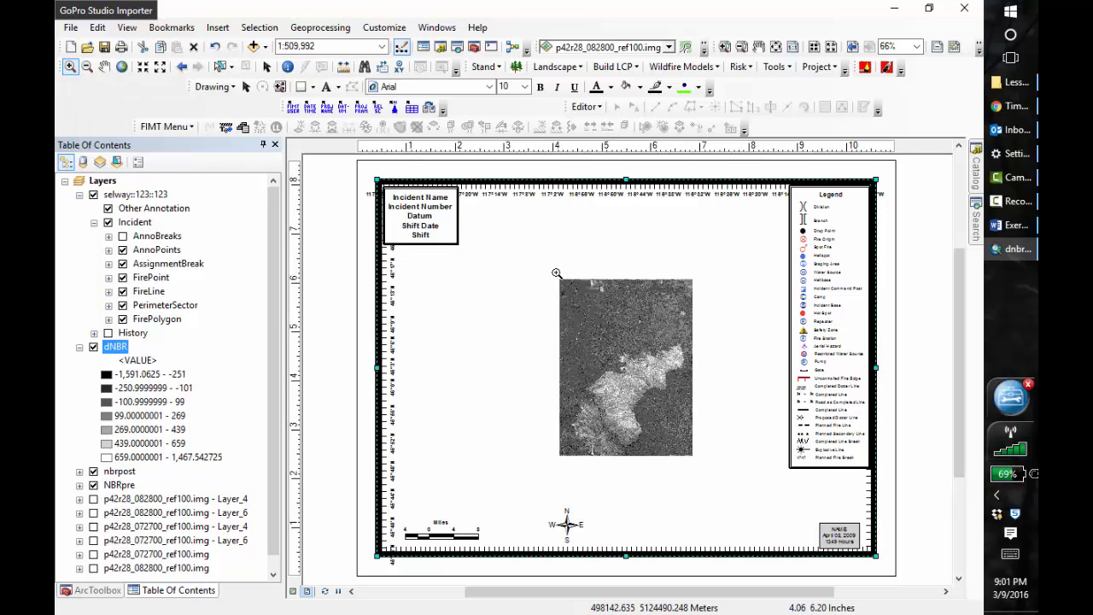
pyautogui.moveTo(556, 274); pyautogui.dragTo(702, 461)
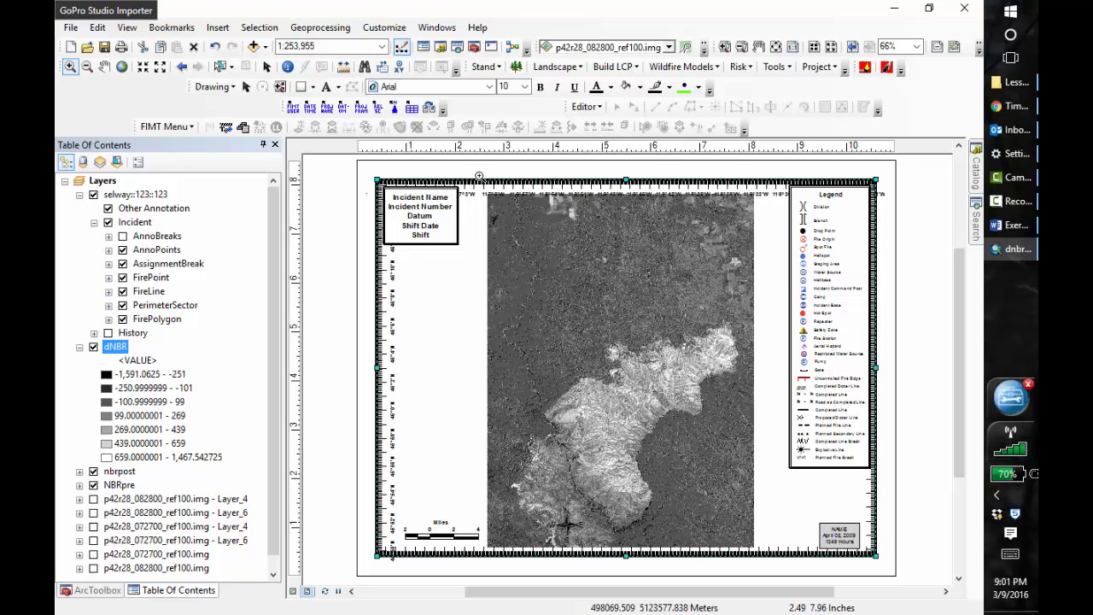
pyautogui.click(433, 108)
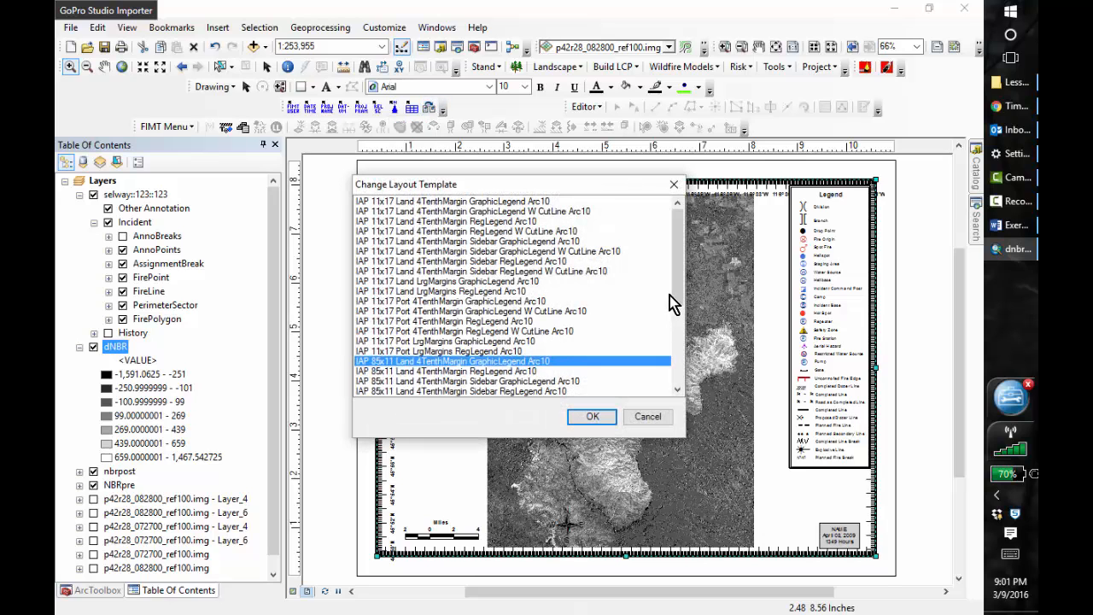
pyautogui.moveTo(676, 294); pyautogui.dragTo(683, 326)
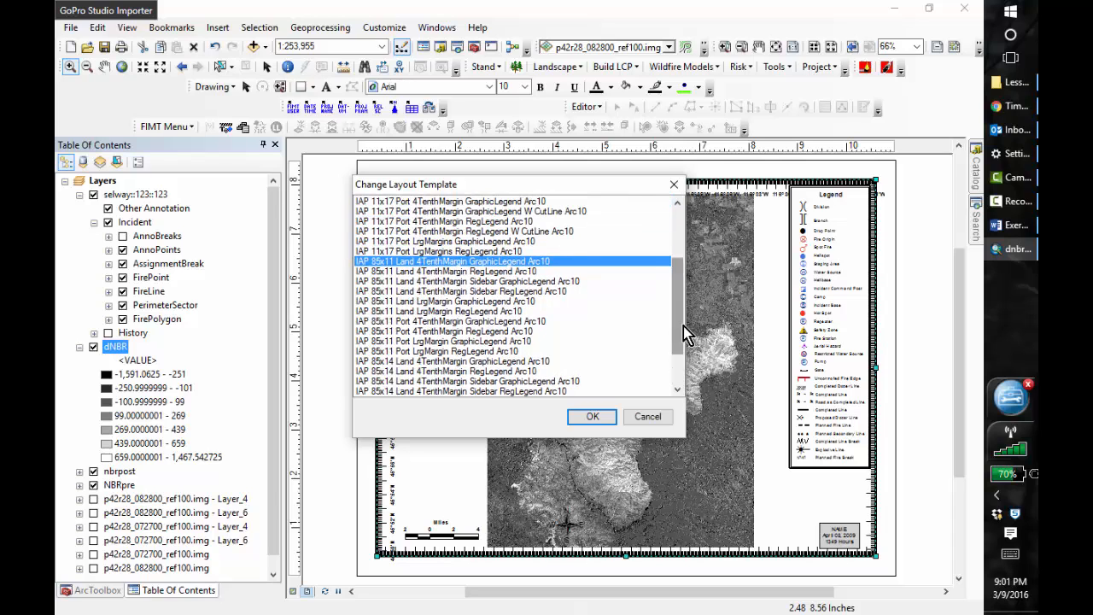
pyautogui.click(675, 186)
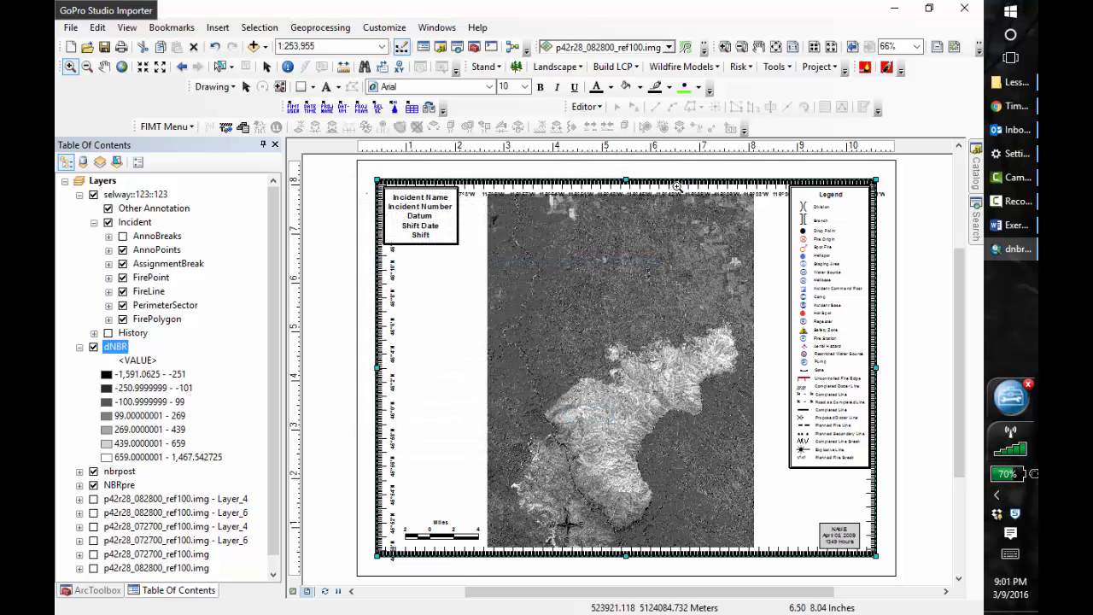